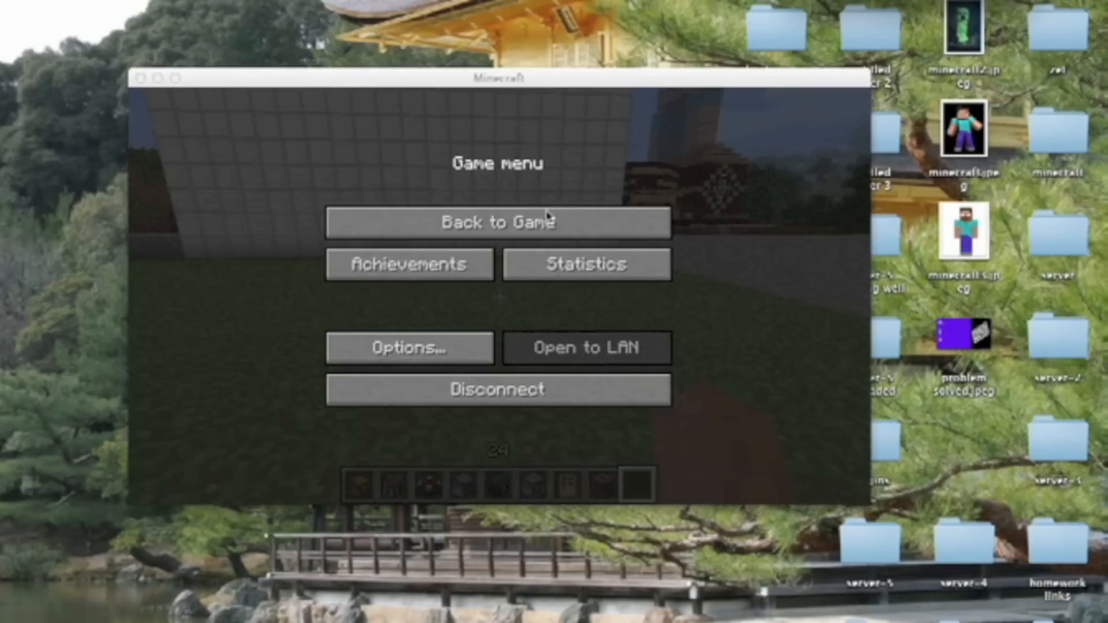
- Select the Minecraft server folder on the desktop while the game is paused
{"action": "left_click", "coordinate": [762, 35]}
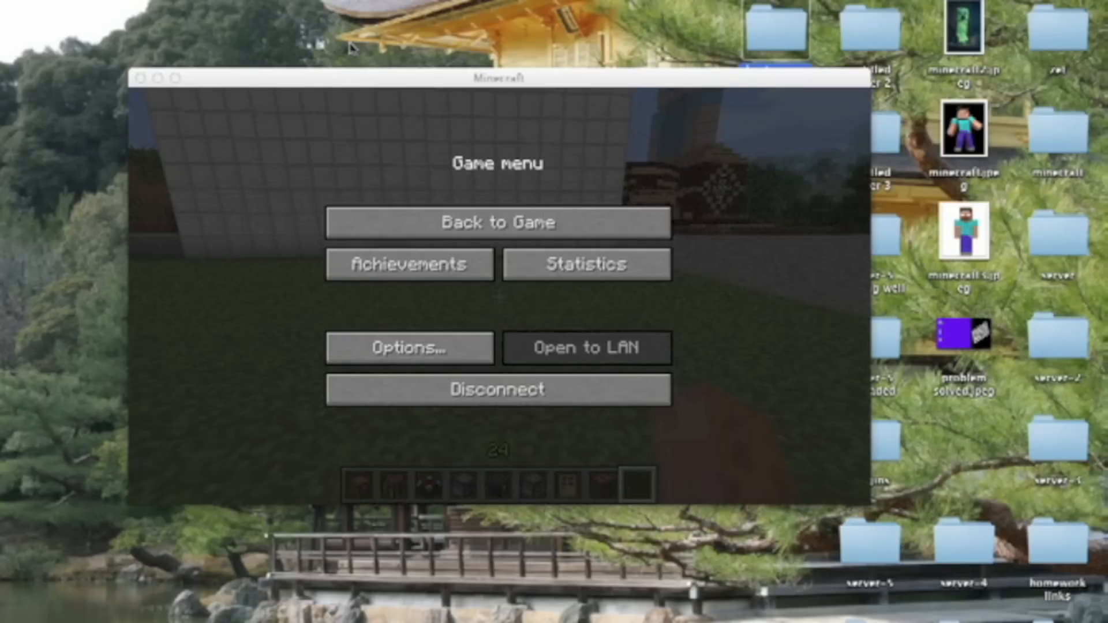
{"action": "double_click", "coordinate": [762, 35]}
{"action": "left_click", "coordinate": [377, 175]}
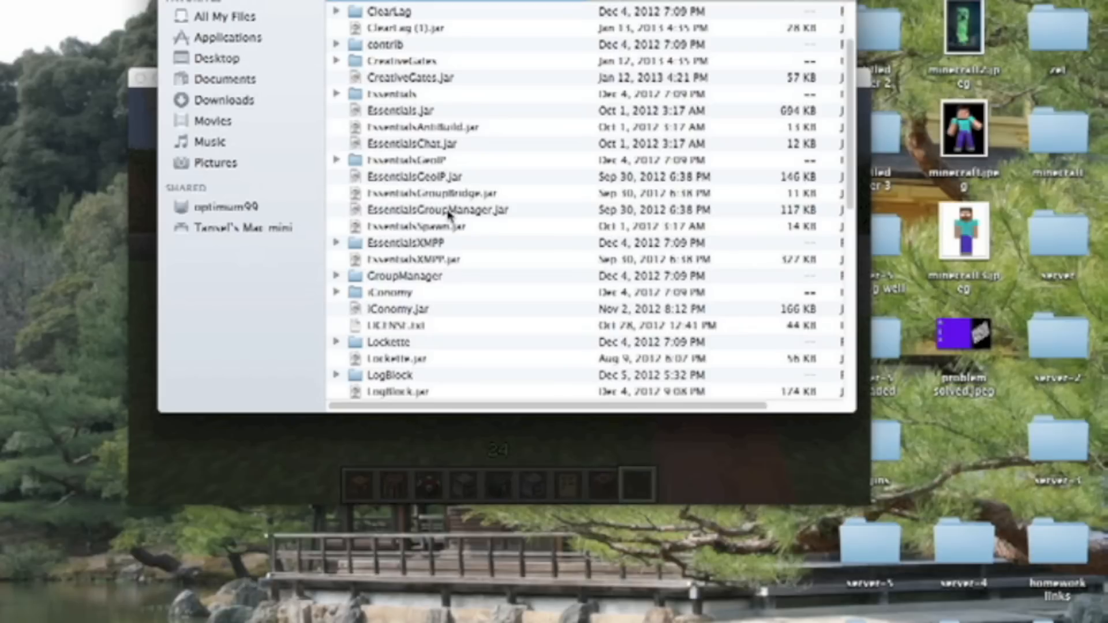
{"action": "left_click", "coordinate": [424, 62]}
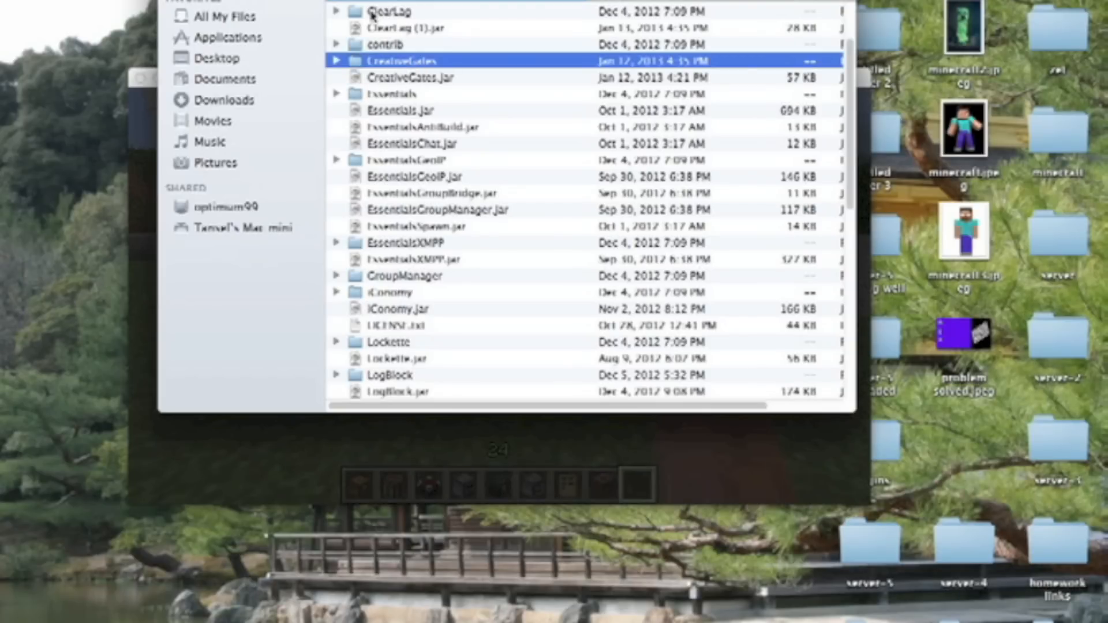
{"action": "left_click", "coordinate": [404, 80]}
{"action": "left_click", "coordinate": [405, 63]}
{"action": "left_click_drag", "start_coordinate": [128, 9], "coordinate": [316, 38]}
- Resume play and put a clock from the creative search into the last hotbar slot
{"action": "left_click", "coordinate": [234, 260]}
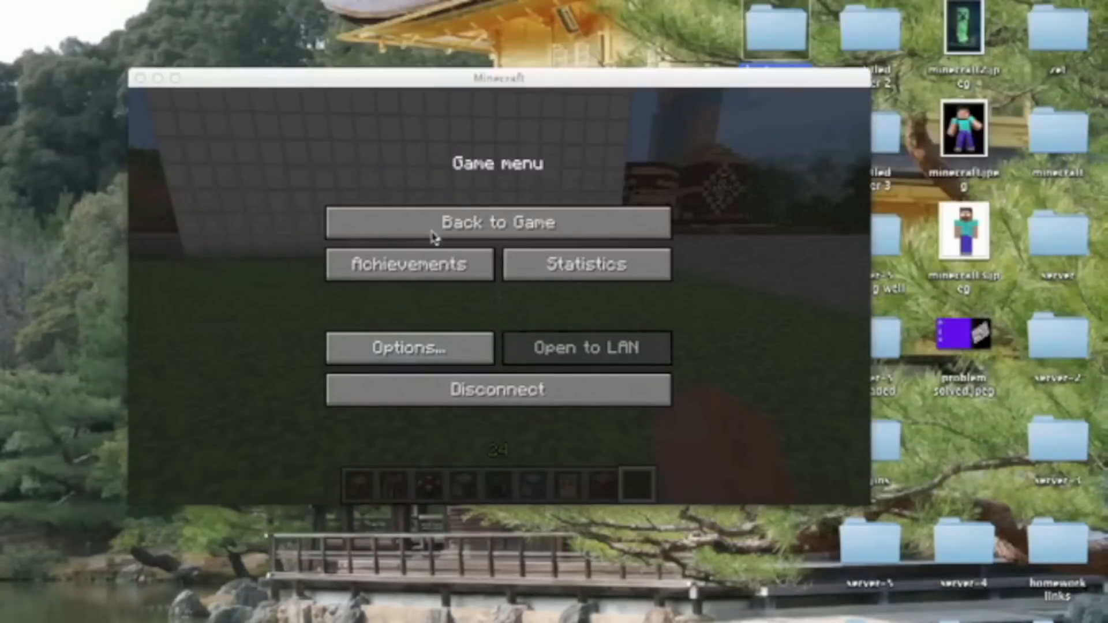
{"action": "left_click", "coordinate": [472, 224]}
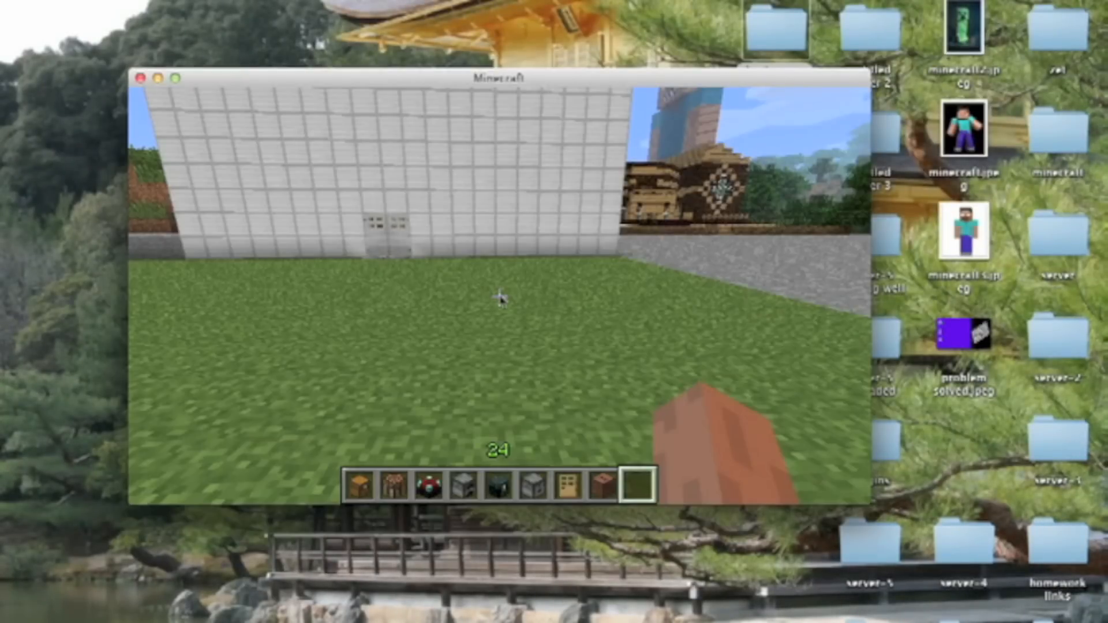
{"action": "key", "text": "e"}
{"action": "left_click", "coordinate": [642, 156]}
{"action": "type", "text": "c"}
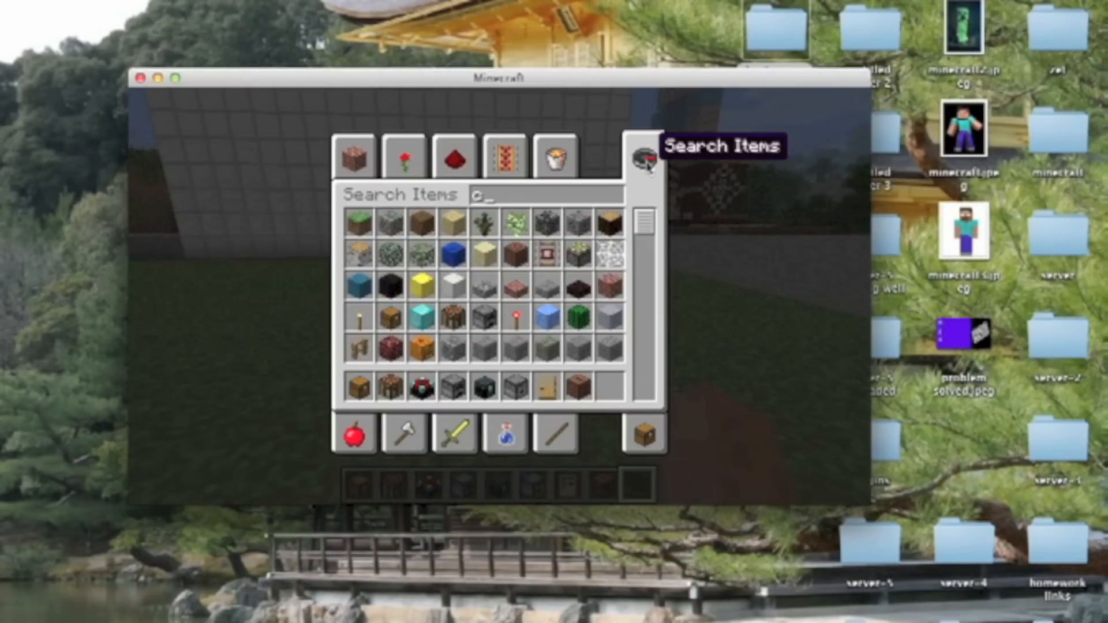
{"action": "type", "text": "lock"}
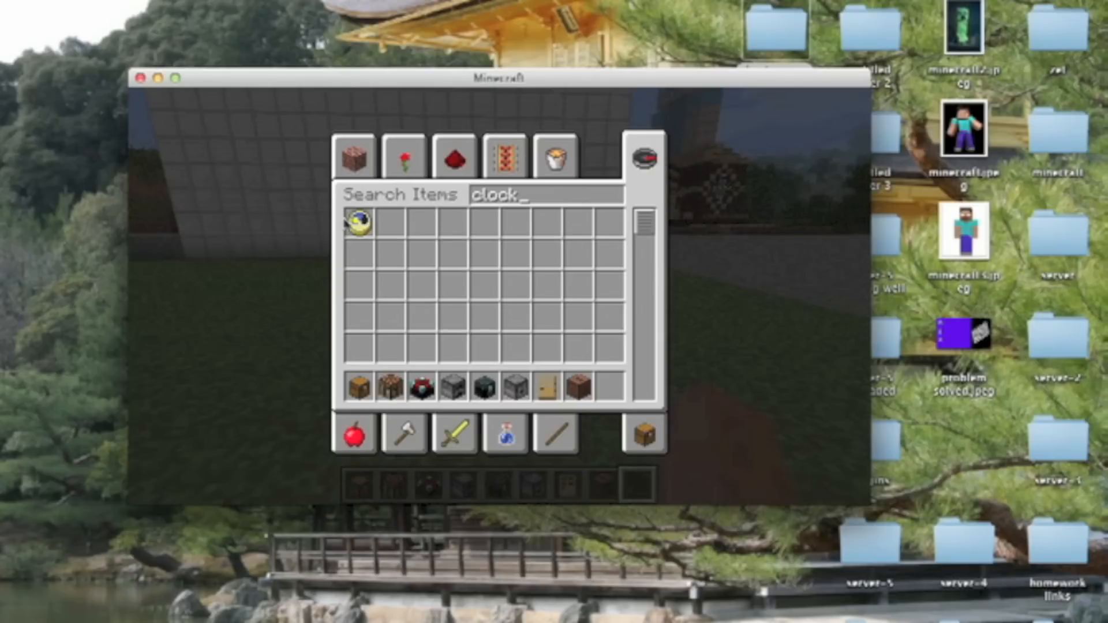
{"action": "left_click", "coordinate": [358, 221]}
{"action": "left_click", "coordinate": [609, 388]}
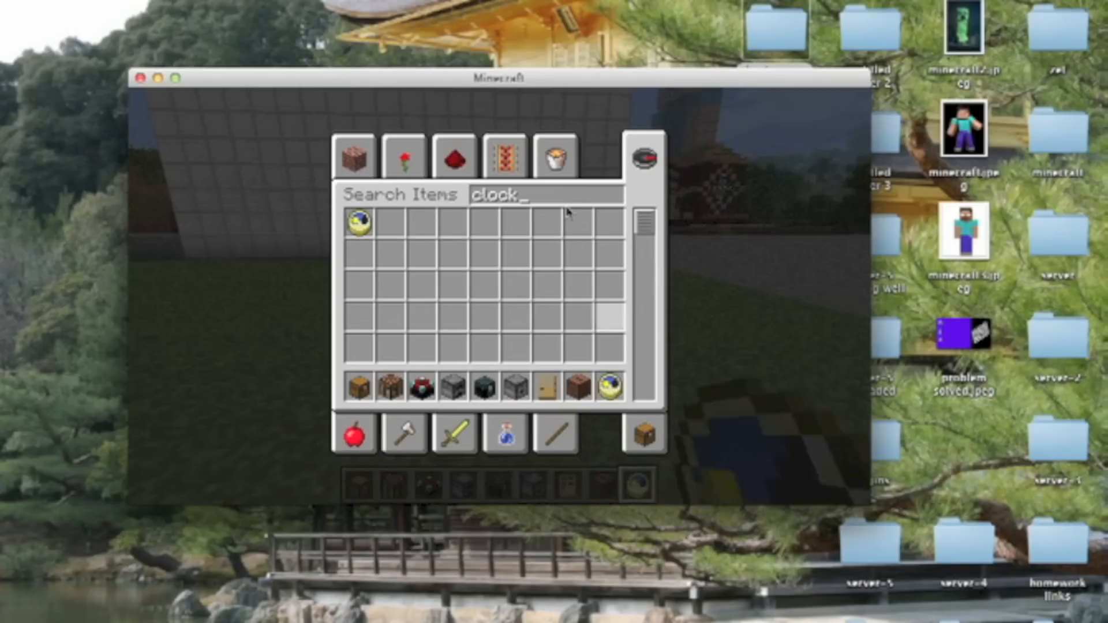
- Add a Block of Diamond and oak planks to the hotbar and return to the game
{"action": "key", "text": "BackSpace"}
{"action": "key", "text": "BackSpace"}
{"action": "key", "text": "BackSpace"}
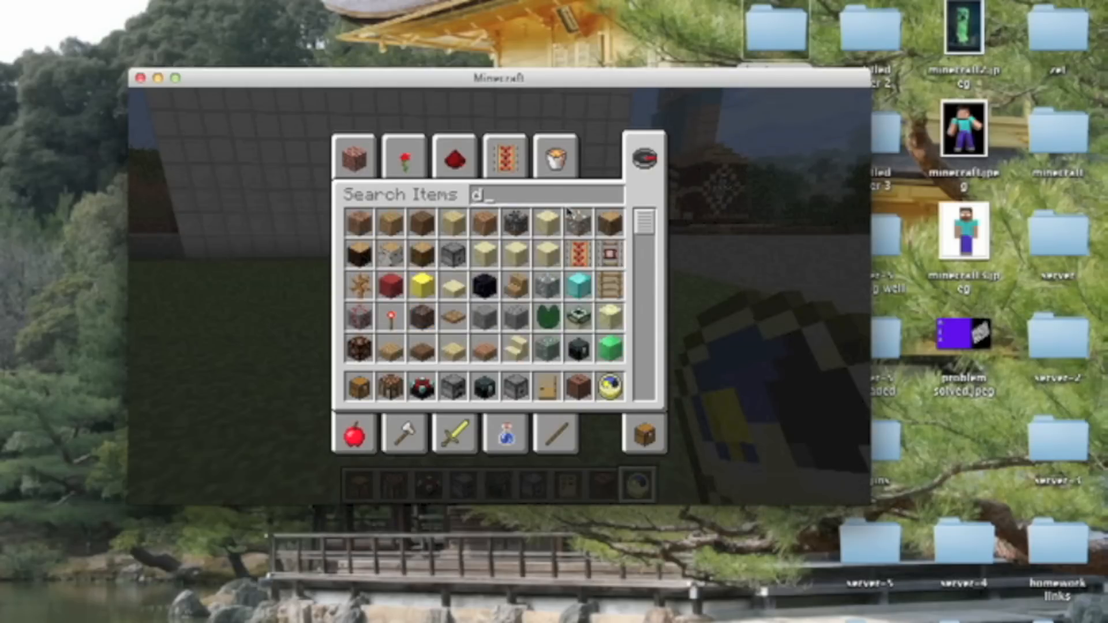
{"action": "type", "text": "dia"}
{"action": "left_click", "coordinate": [423, 224]}
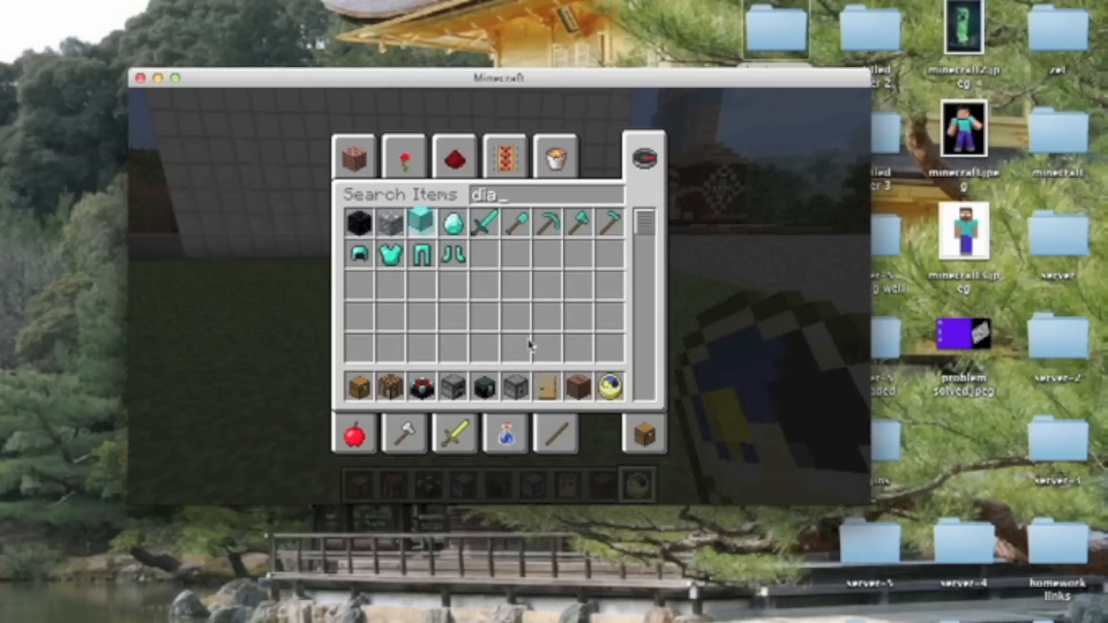
{"action": "left_click", "coordinate": [579, 385]}
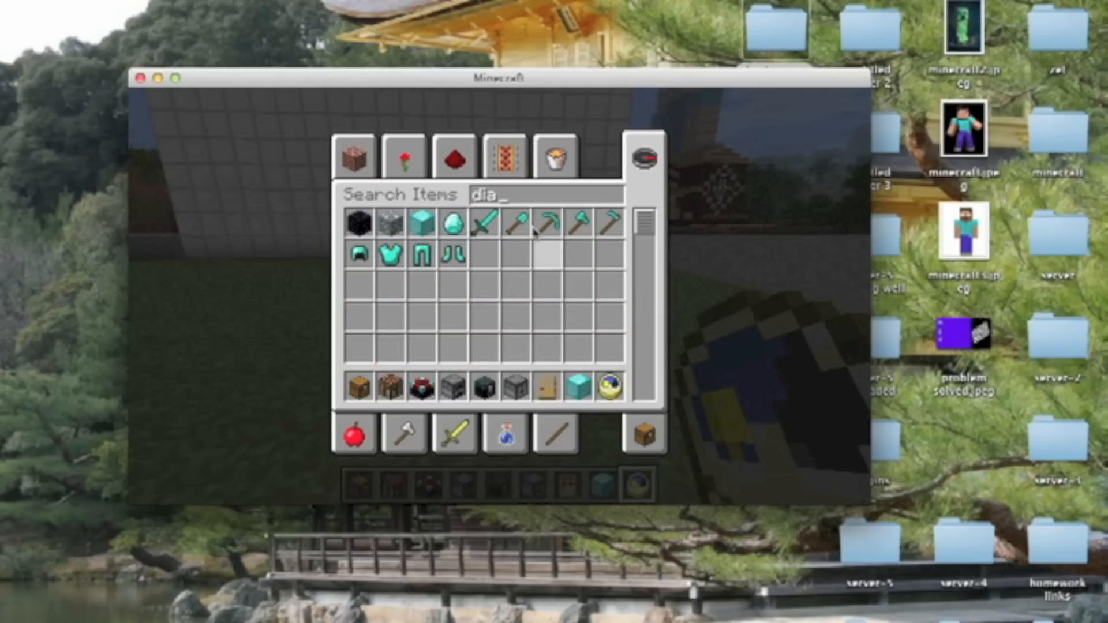
{"action": "key", "text": "BackSpace"}
{"action": "key", "text": "BackSpace"}
{"action": "key", "text": "BackSpace"}
{"action": "type", "text": "bloc"}
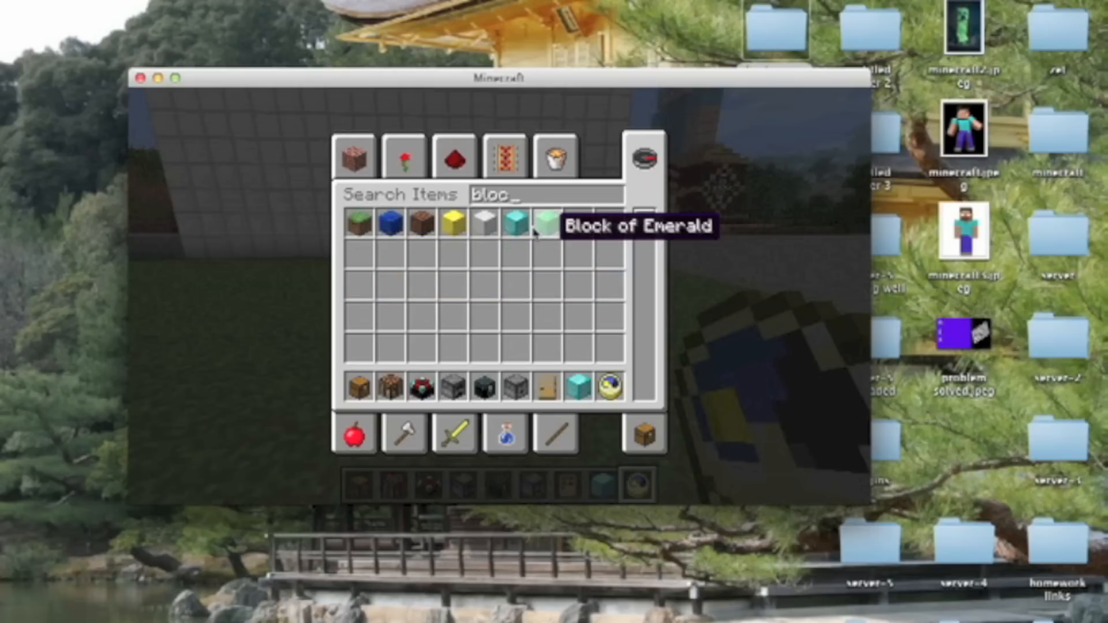
{"action": "key", "text": "BackSpace"}
{"action": "key", "text": "BackSpace"}
{"action": "key", "text": "BackSpace"}
{"action": "key", "text": "BackSpace"}
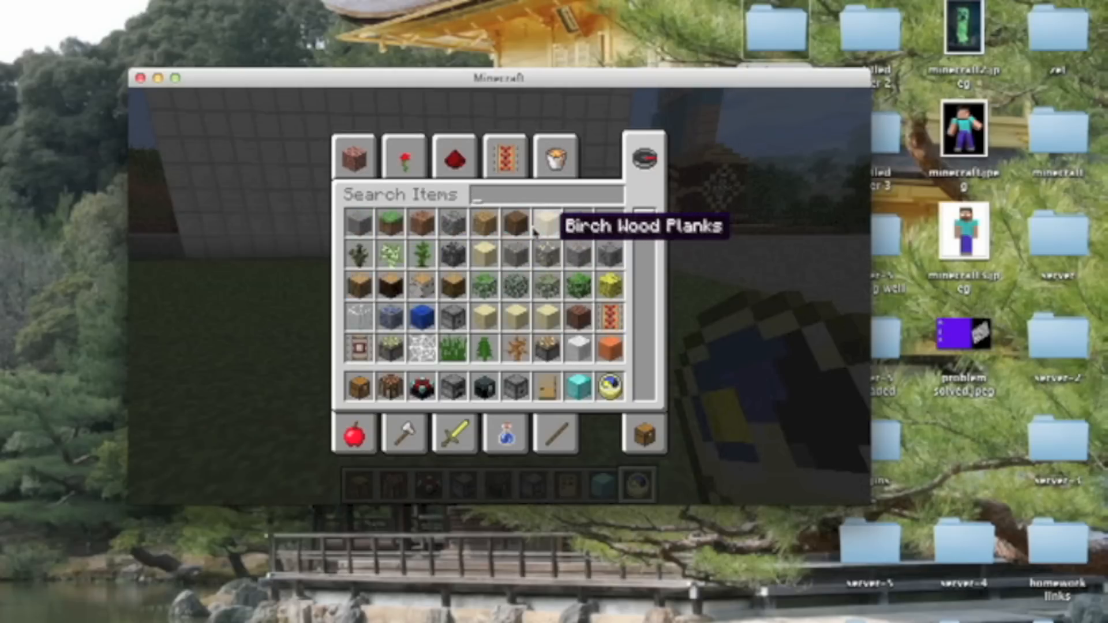
{"action": "type", "text": "co"}
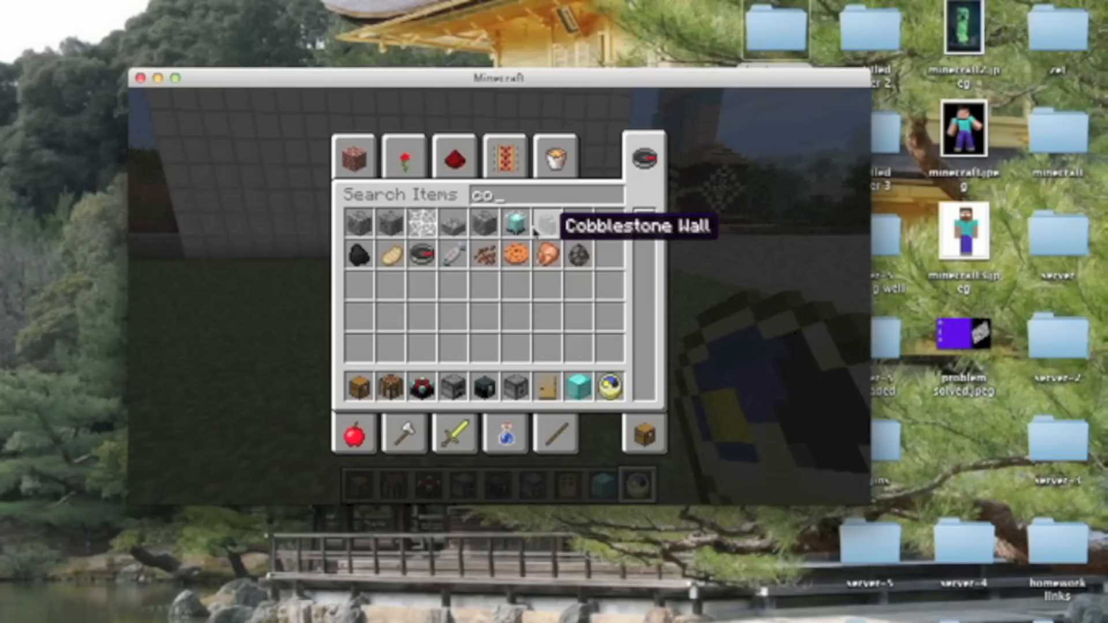
{"action": "type", "text": "b"}
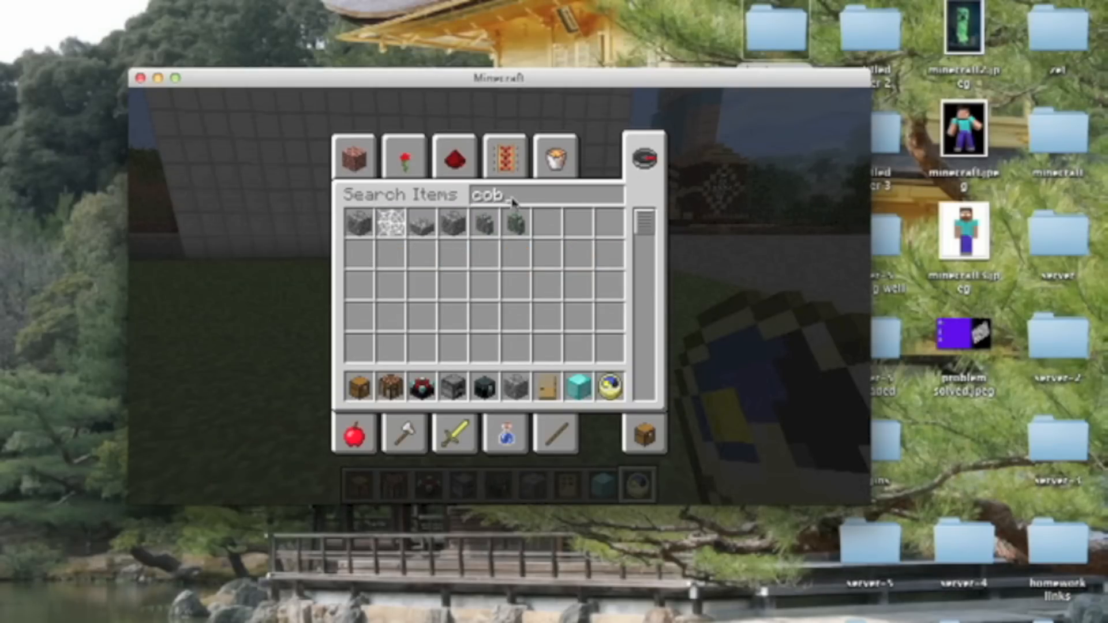
{"action": "key", "text": "BackSpace"}
{"action": "key", "text": "BackSpace"}
{"action": "key", "text": "BackSpace"}
{"action": "type", "text": "wood"}
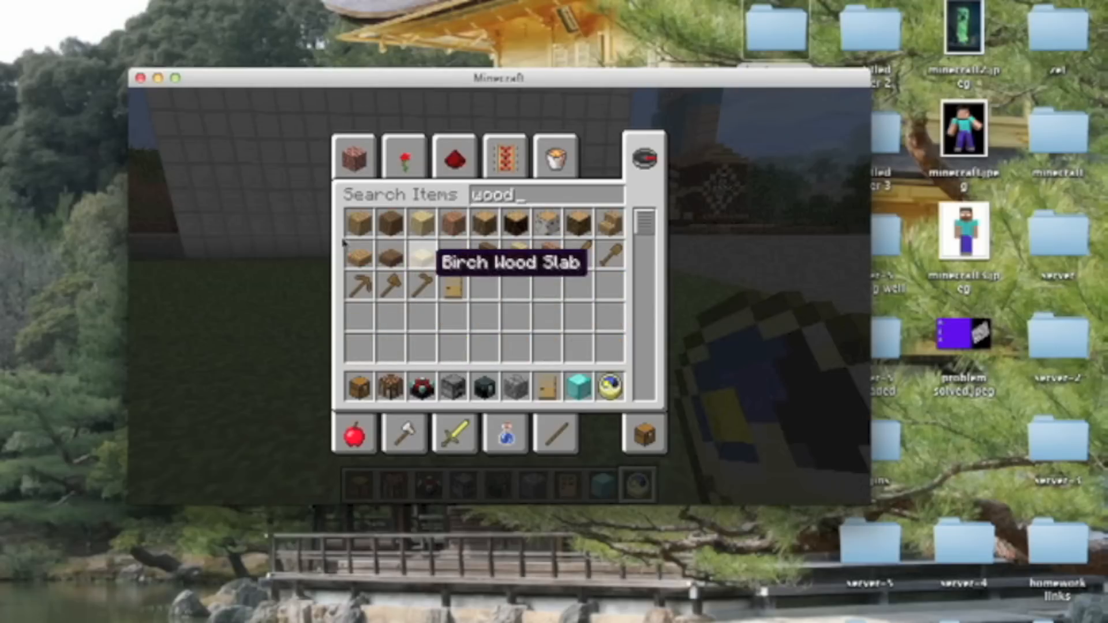
{"action": "left_click", "coordinate": [358, 223]}
{"action": "left_click", "coordinate": [489, 387]}
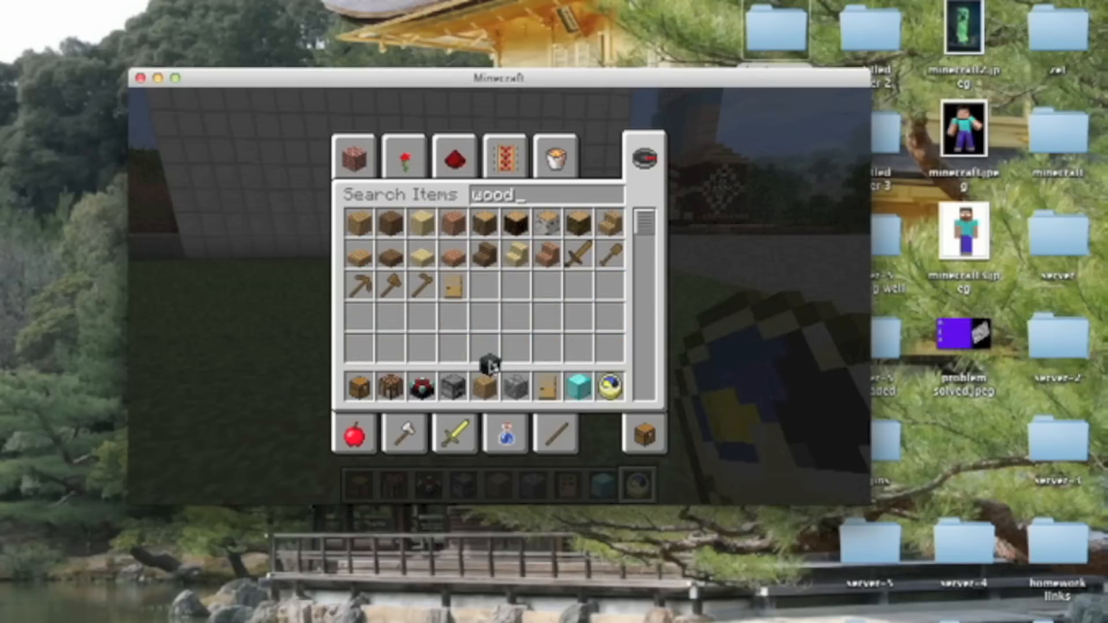
{"action": "key", "text": "Escape"}
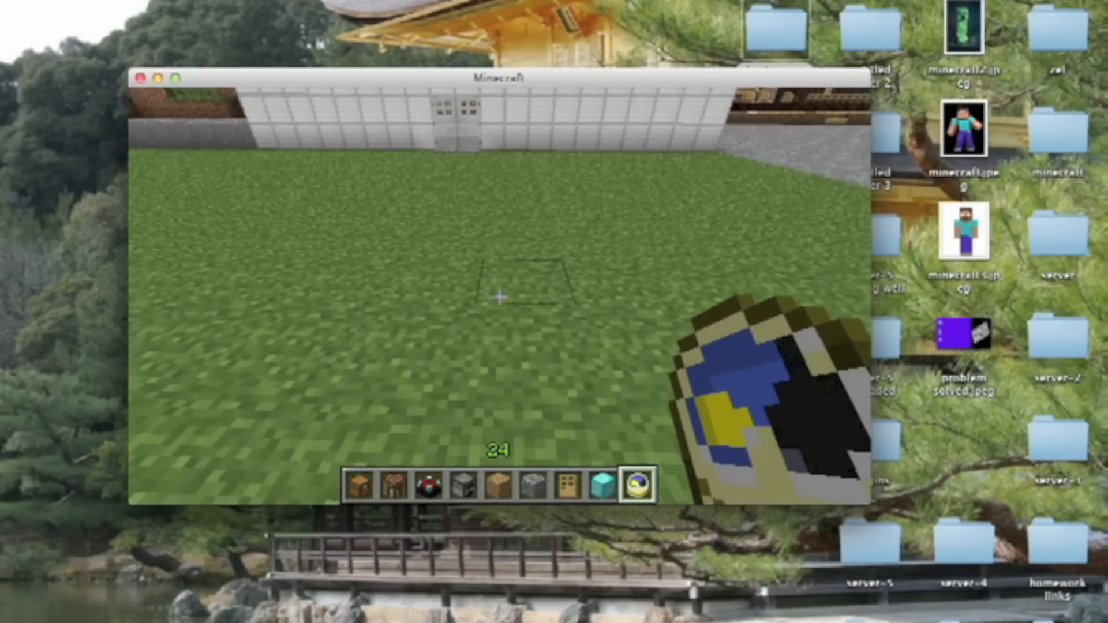
{"action": "scroll", "coordinate": [500, 297], "scroll_direction": "down", "scroll_amount": 1}
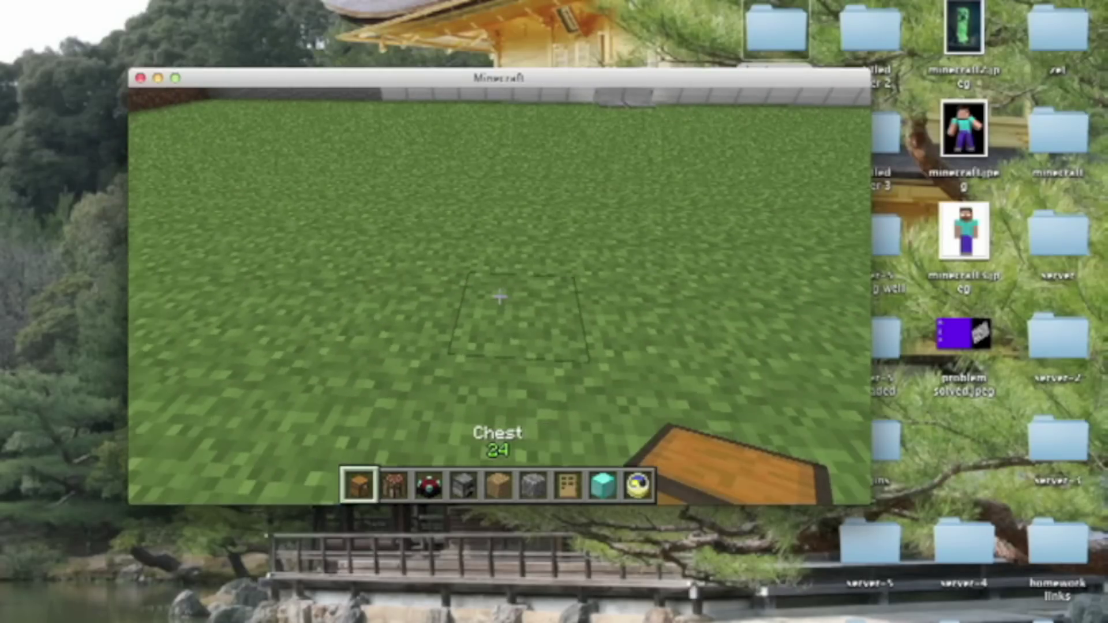
{"action": "scroll", "coordinate": [500, 297], "scroll_direction": "up", "scroll_amount": 2}
{"action": "scroll", "coordinate": [499, 297], "scroll_direction": "up", "scroll_amount": 1}
{"action": "scroll", "coordinate": [499, 297], "scroll_direction": "up", "scroll_amount": 1}
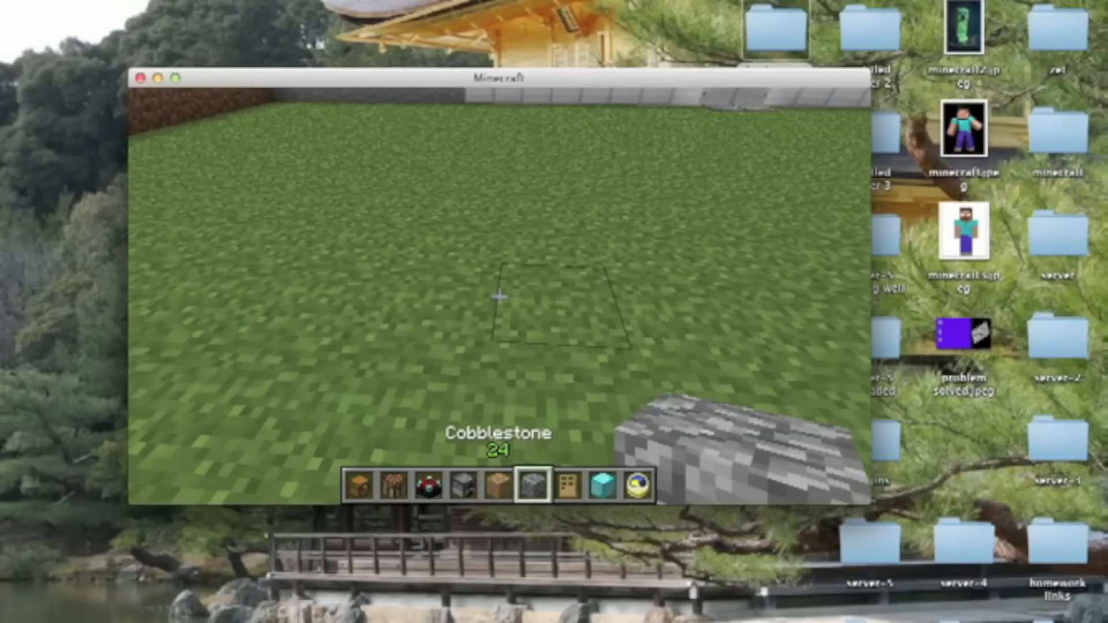
{"action": "scroll", "coordinate": [500, 297], "scroll_direction": "up", "scroll_amount": 1}
- Stack oak planks into two pillars a few blocks apart on the grass
{"action": "right_click", "coordinate": [499, 297]}
{"action": "right_click", "coordinate": [499, 298]}
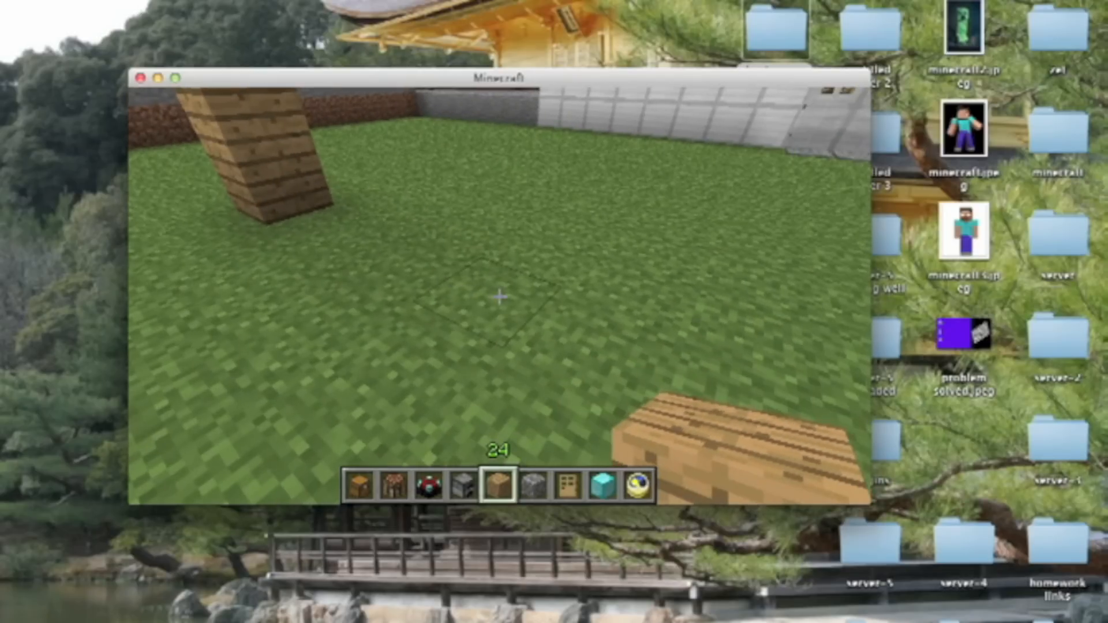
{"action": "right_click", "coordinate": [499, 297]}
{"action": "right_click", "coordinate": [499, 298]}
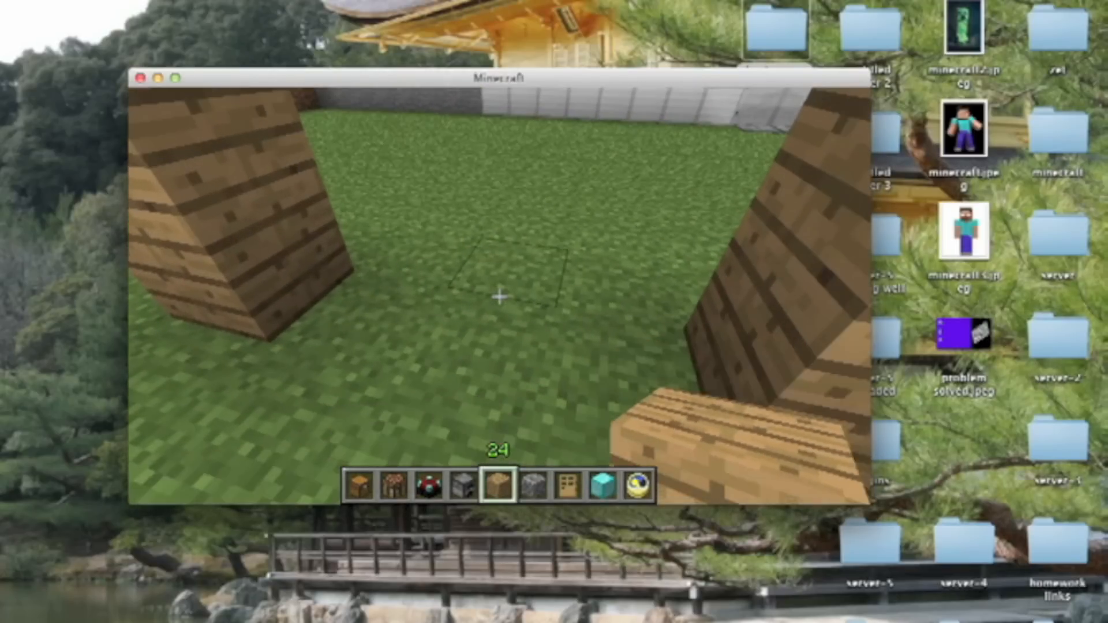
{"action": "scroll", "coordinate": [500, 297], "scroll_direction": "down", "scroll_amount": 1}
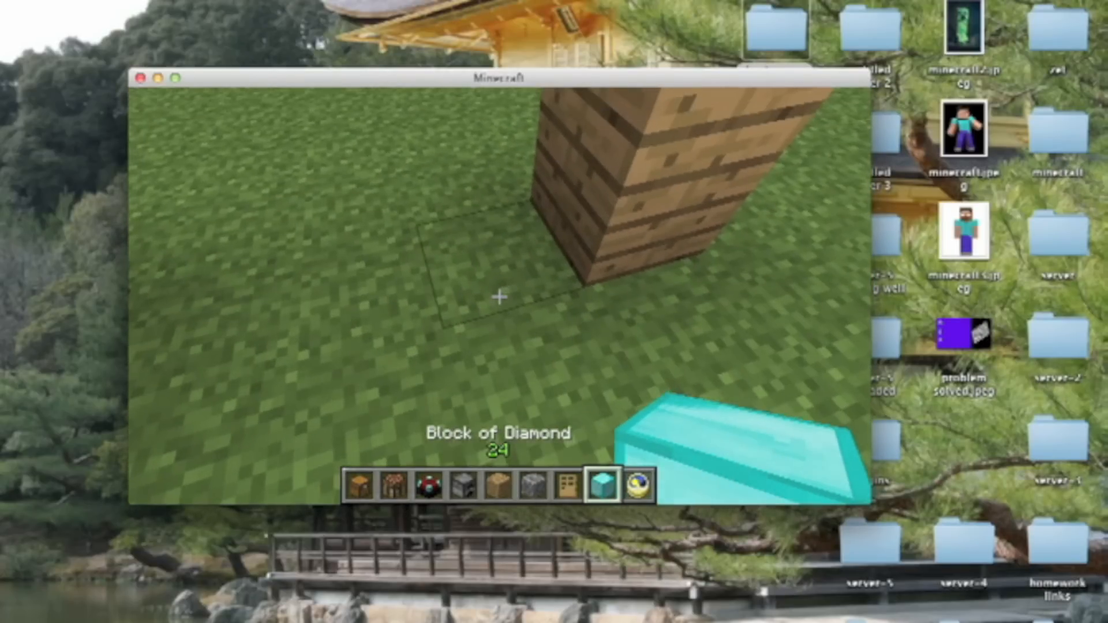
- Dig a trench between the pillars, fill it with diamond blocks and activate the frame with the clock
{"action": "left_click", "coordinate": [499, 297]}
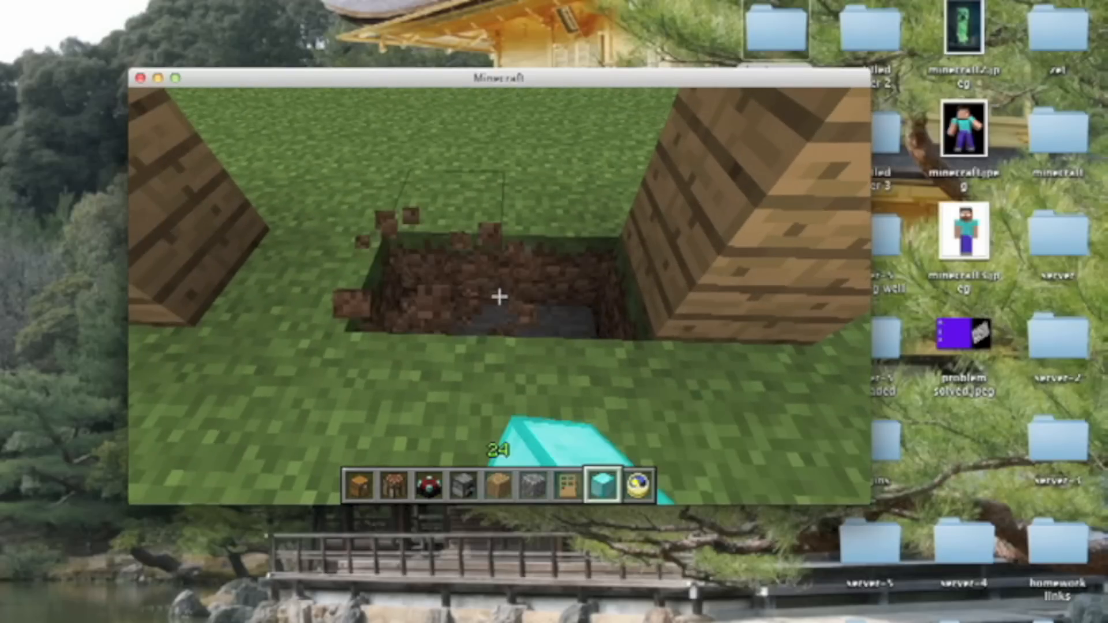
{"action": "left_click", "coordinate": [499, 296]}
{"action": "left_click", "coordinate": [500, 296]}
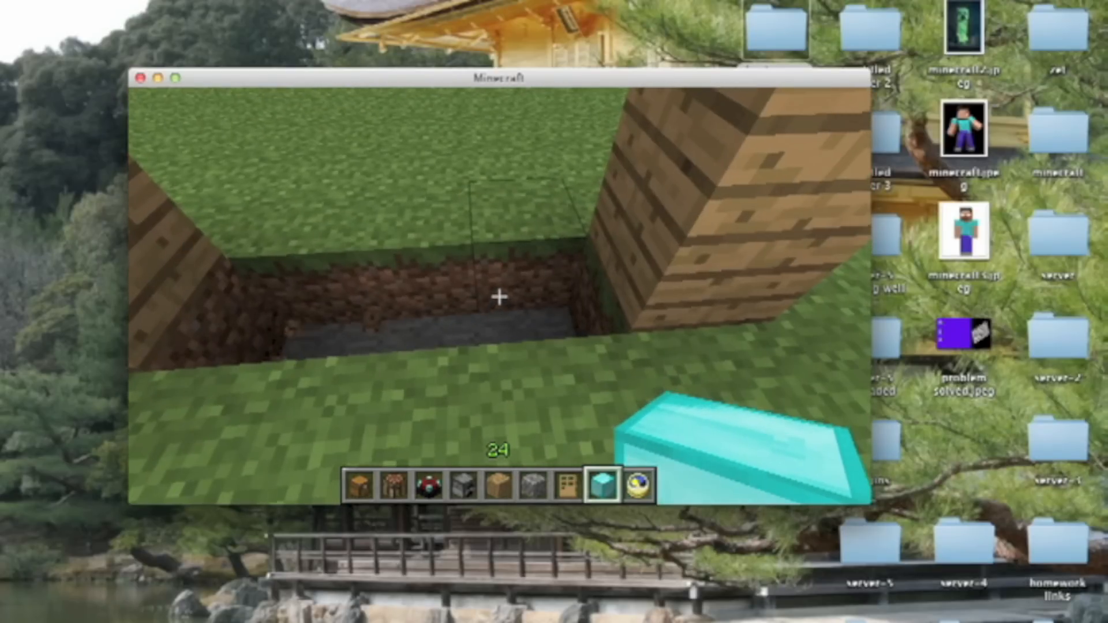
{"action": "right_click", "coordinate": [500, 297]}
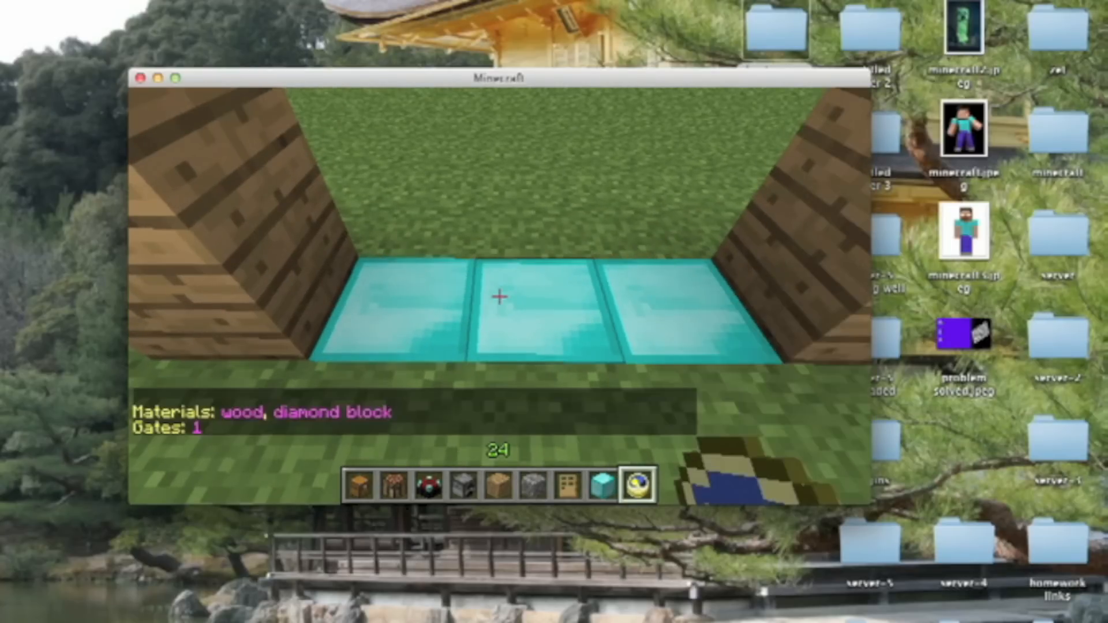
{"action": "right_click", "coordinate": [499, 297]}
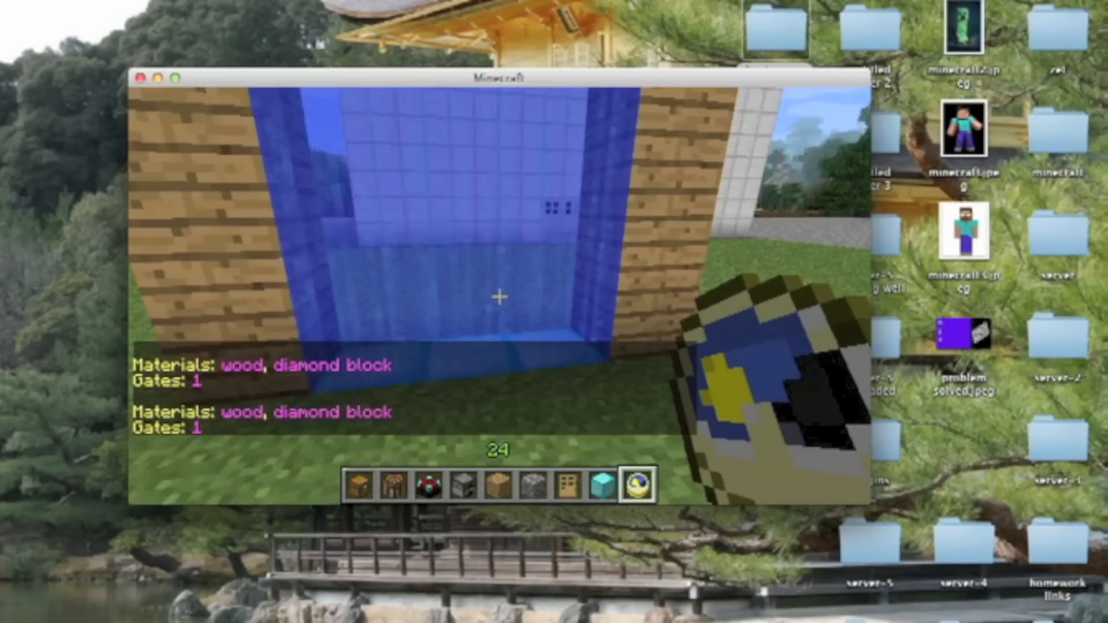
{"action": "key", "text": "6"}
{"action": "key", "text": "w"}
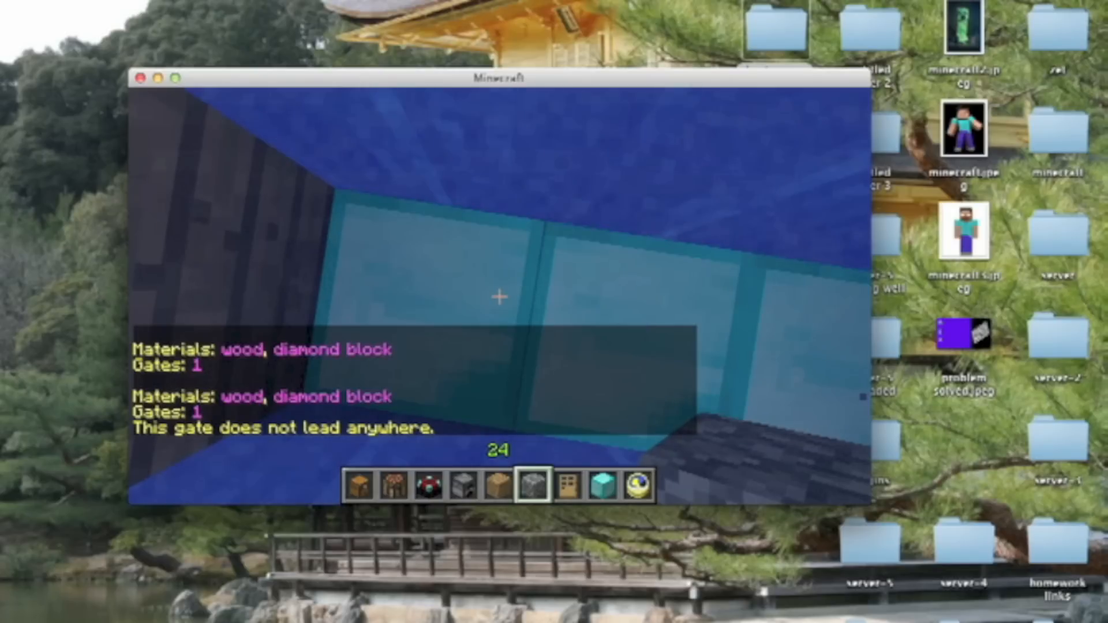
{"action": "key", "text": "s"}
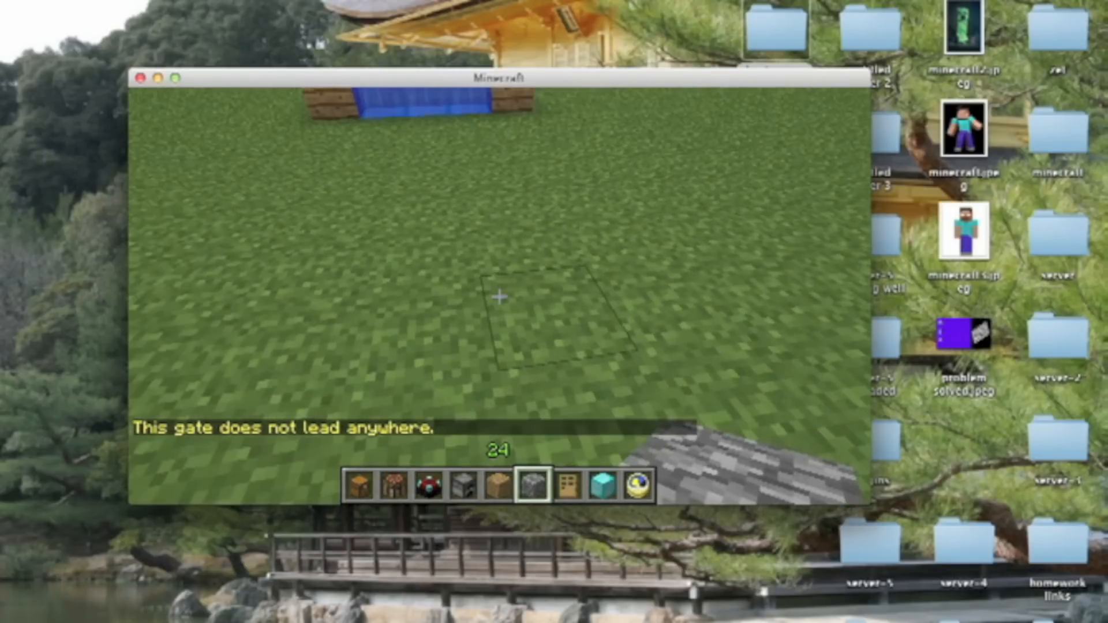
{"action": "key", "text": "5"}
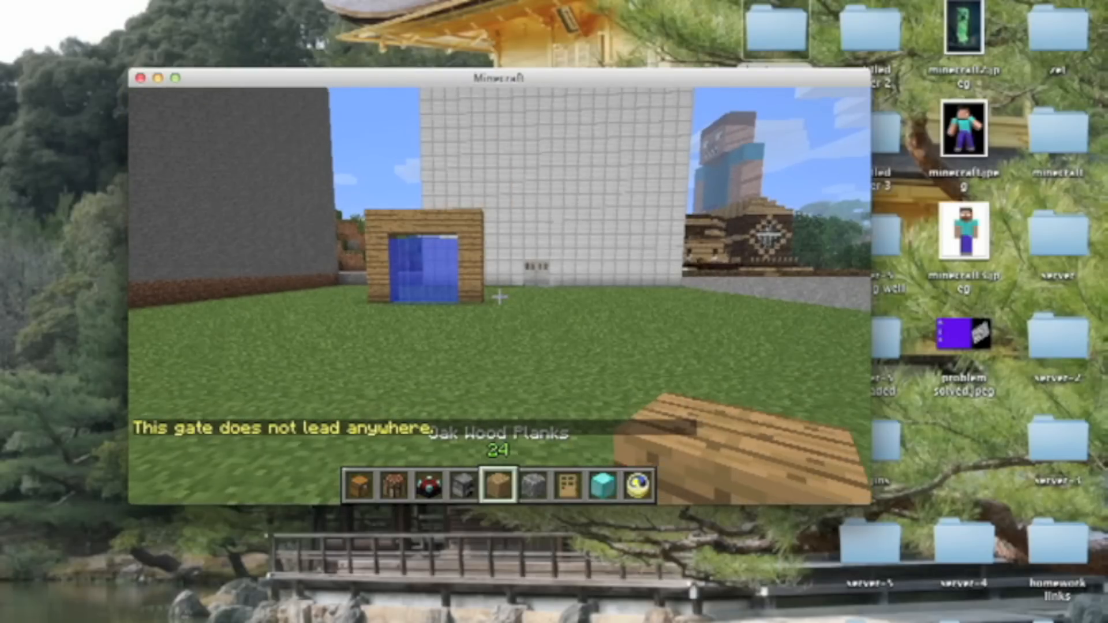
{"action": "key", "text": "e"}
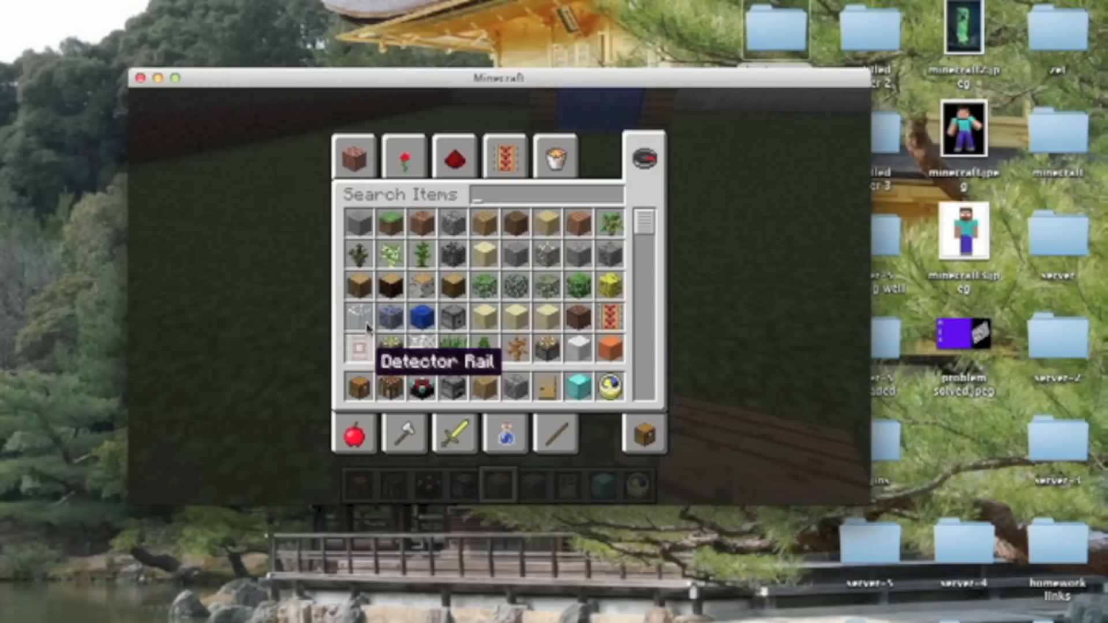
{"action": "key", "text": "Escape"}
{"action": "key", "text": "t"}
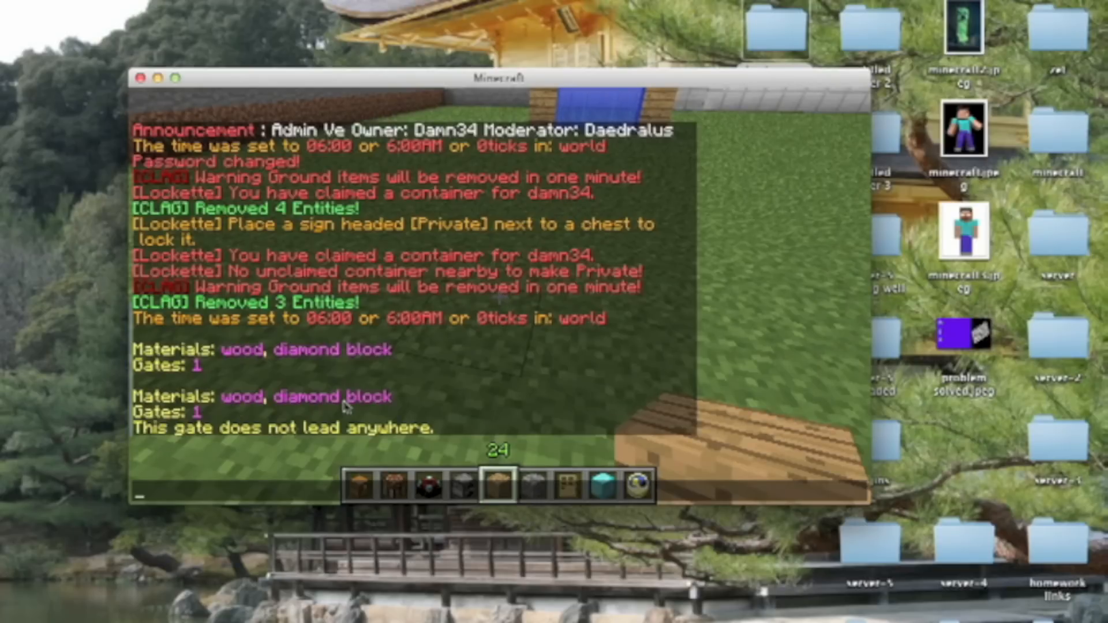
{"action": "key", "text": "Escape"}
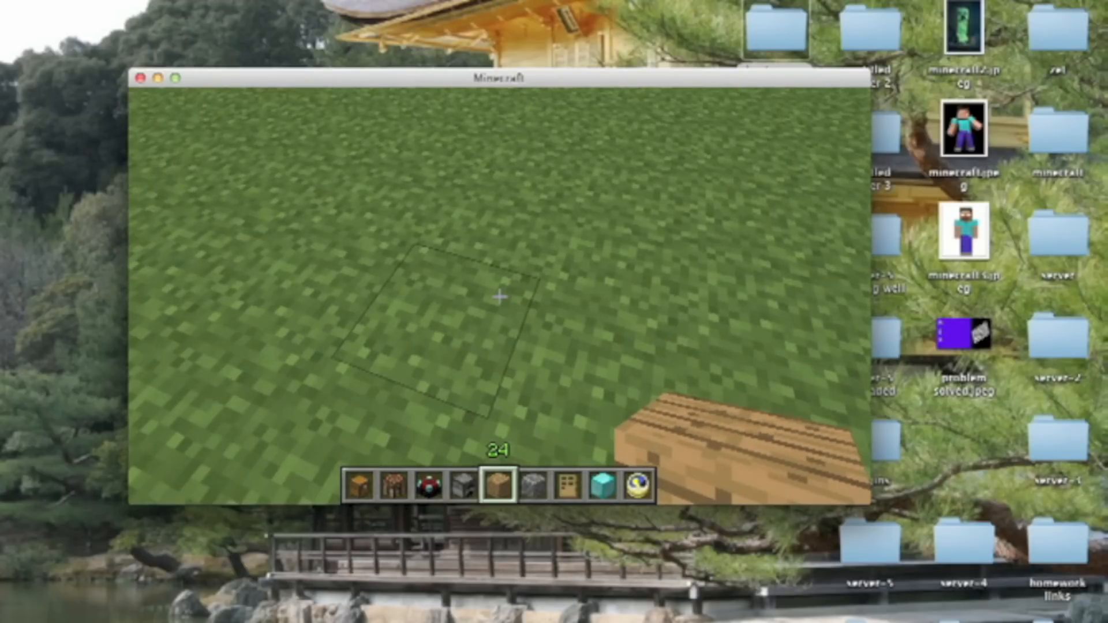
- Place oak planks to shape the second gate frame, removing misplaced blocks
{"action": "right_click", "coordinate": [501, 297]}
{"action": "right_click", "coordinate": [501, 298]}
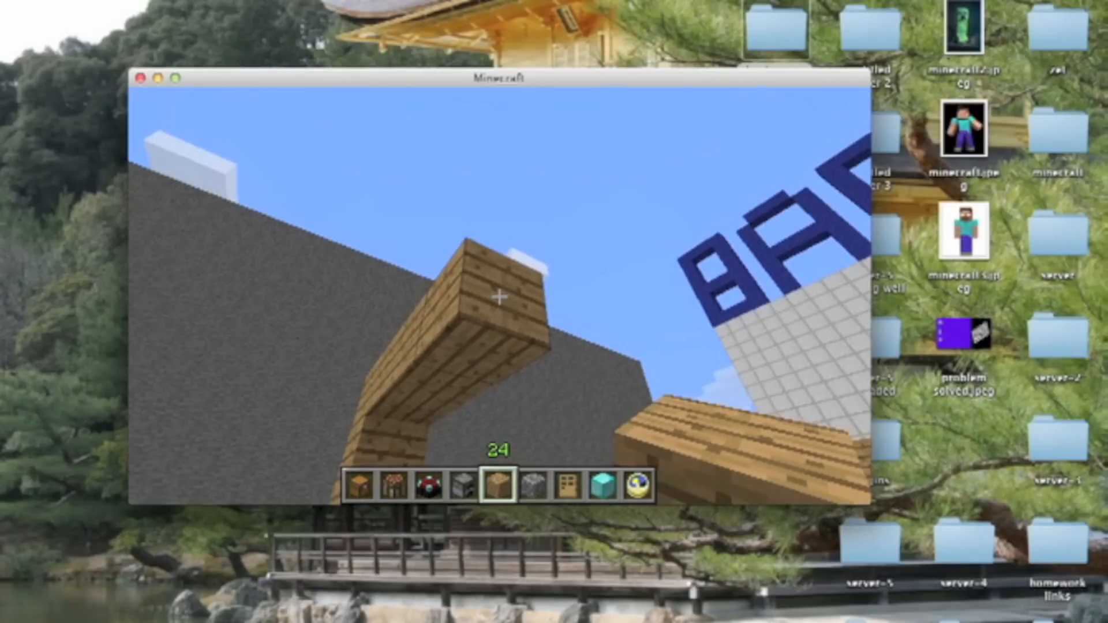
{"action": "left_click", "coordinate": [499, 297]}
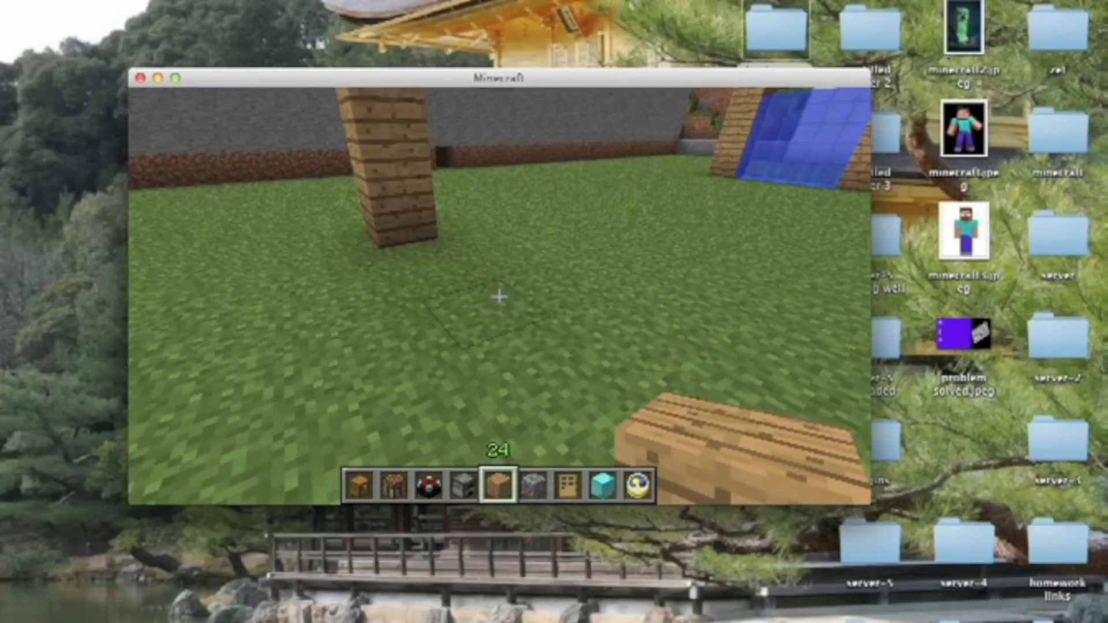
{"action": "right_click", "coordinate": [499, 297]}
{"action": "right_click", "coordinate": [499, 296]}
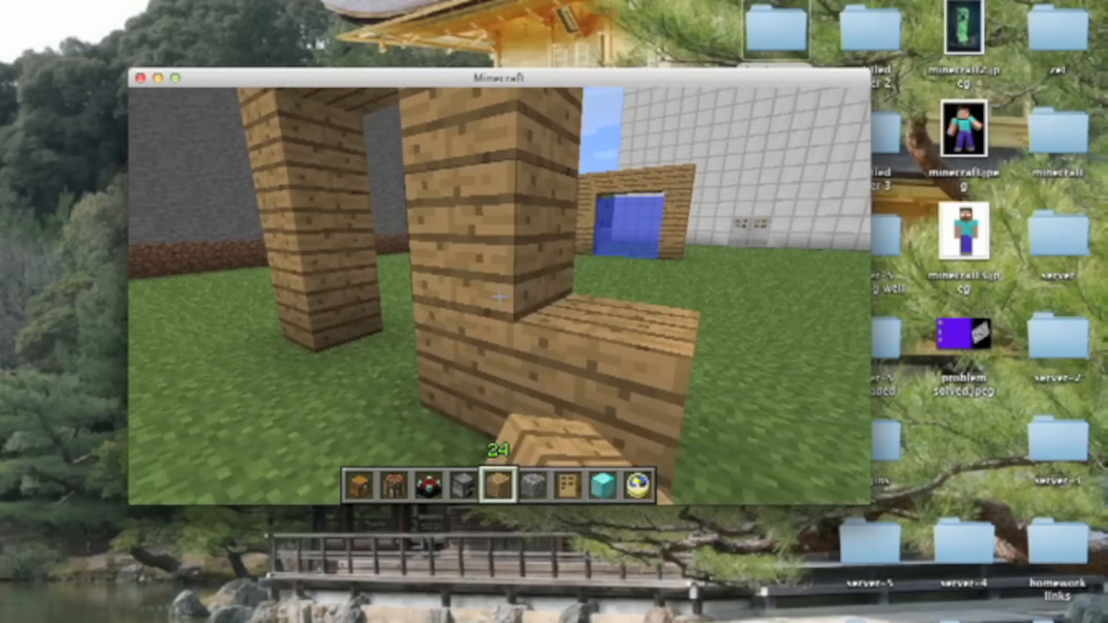
{"action": "left_click", "coordinate": [498, 297]}
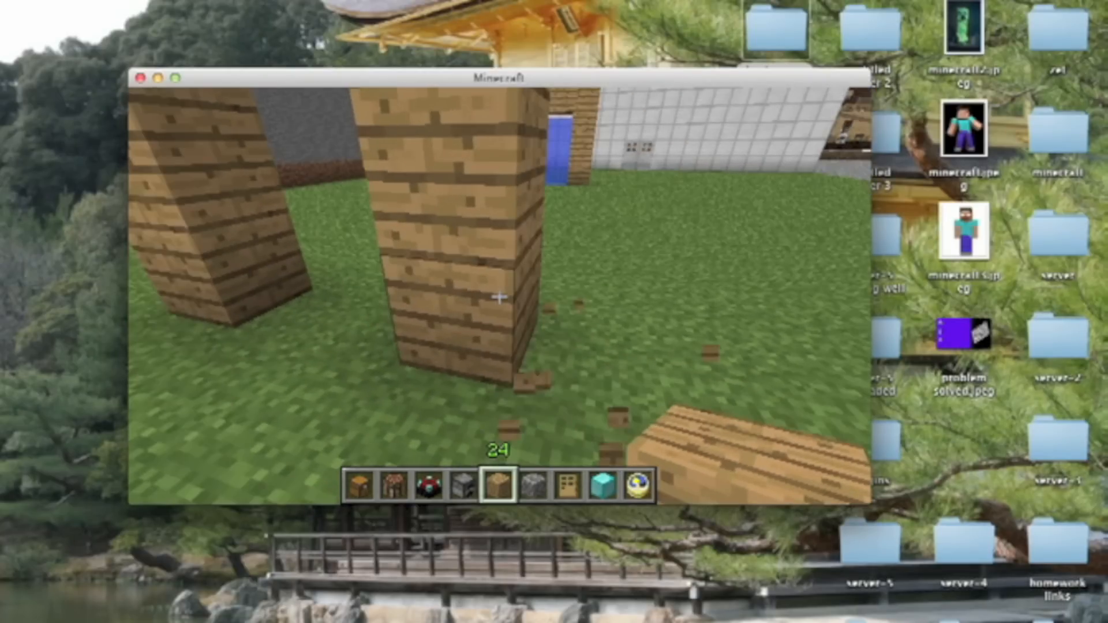
{"action": "scroll", "coordinate": [500, 296], "scroll_direction": "down", "scroll_amount": 1}
{"action": "scroll", "coordinate": [499, 298], "scroll_direction": "down", "scroll_amount": 2}
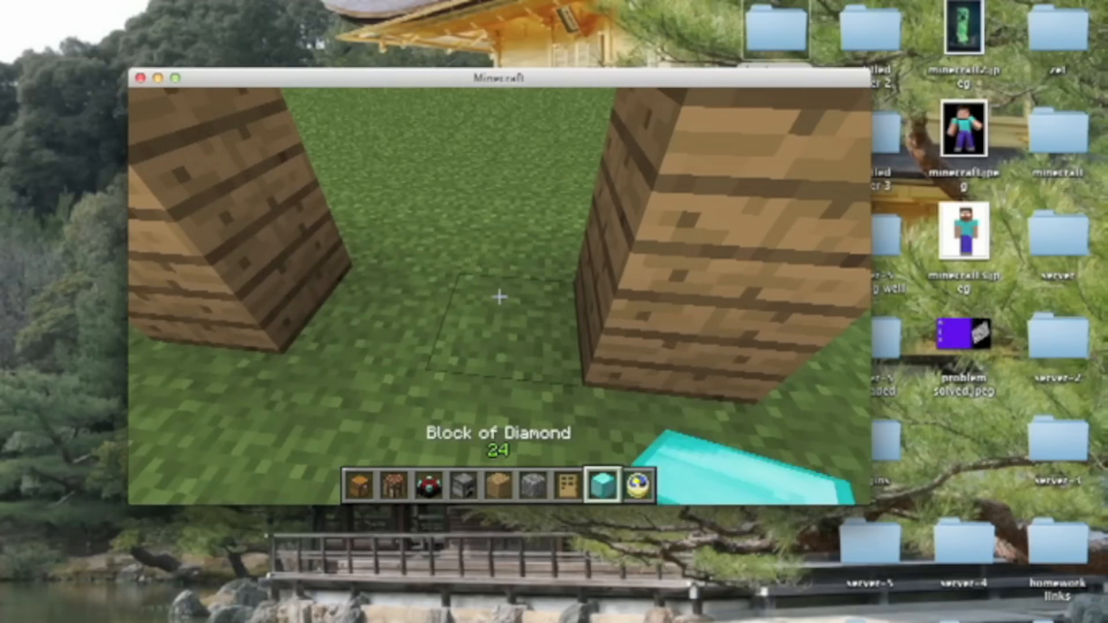
{"action": "scroll", "coordinate": [498, 297], "scroll_direction": "down", "scroll_amount": 1}
{"action": "scroll", "coordinate": [499, 297], "scroll_direction": "down", "scroll_amount": 1}
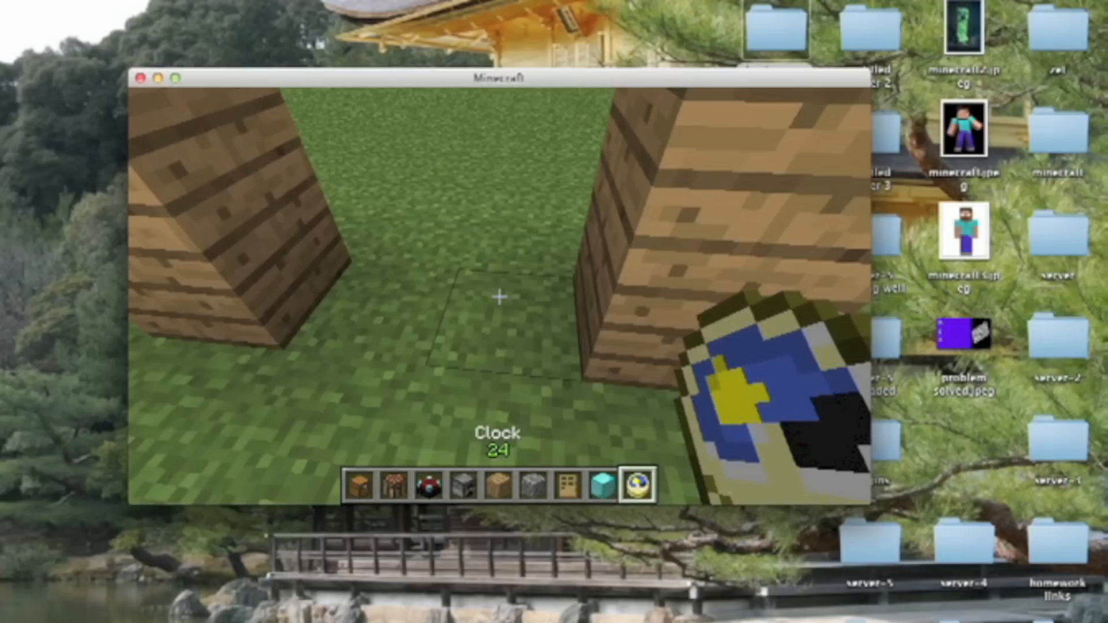
{"action": "scroll", "coordinate": [499, 297], "scroll_direction": "up", "scroll_amount": 1}
- Set a diamond block into the dug base and activate the second gate with the clock
{"action": "left_click", "coordinate": [498, 296]}
{"action": "right_click", "coordinate": [499, 297]}
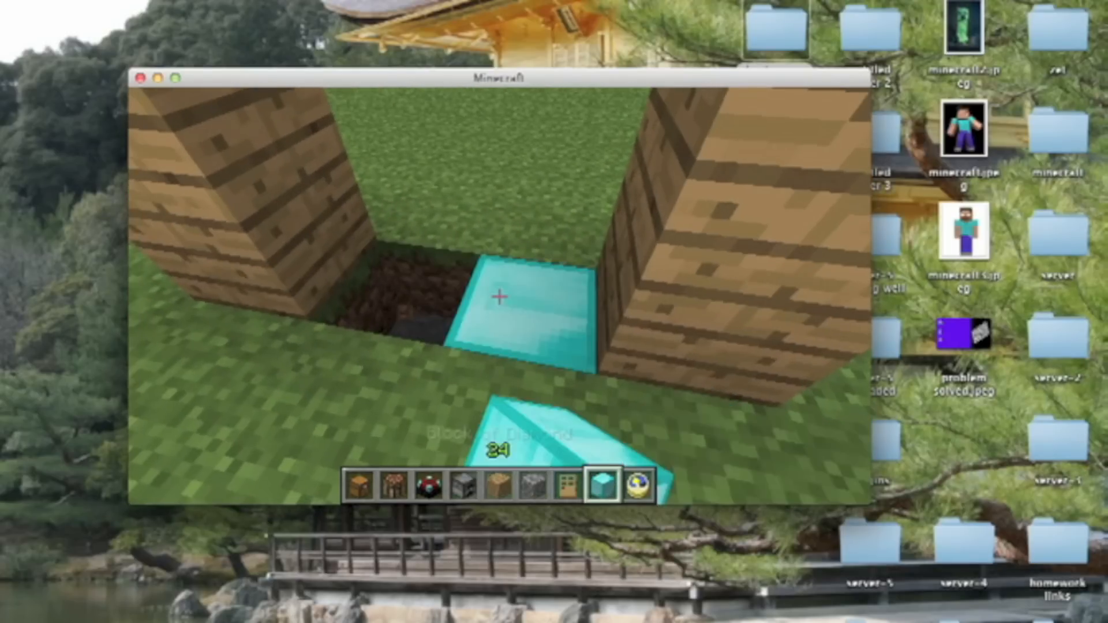
{"action": "right_click", "coordinate": [500, 297]}
{"action": "left_click", "coordinate": [499, 297]}
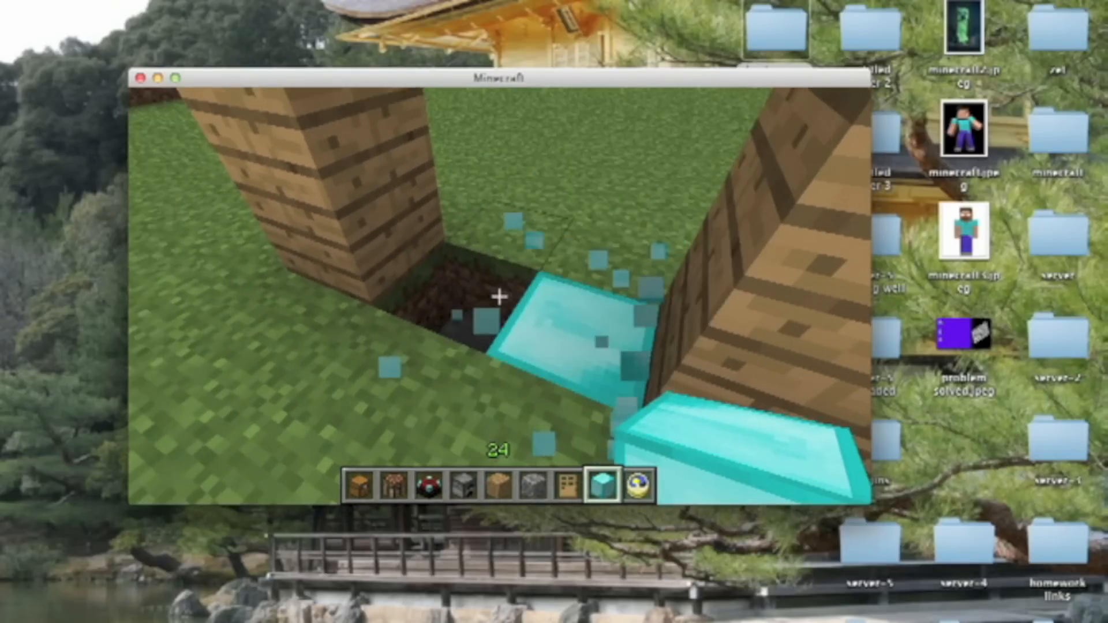
{"action": "right_click", "coordinate": [498, 298]}
{"action": "scroll", "coordinate": [499, 297], "scroll_direction": "down", "scroll_amount": 1}
{"action": "right_click", "coordinate": [499, 297]}
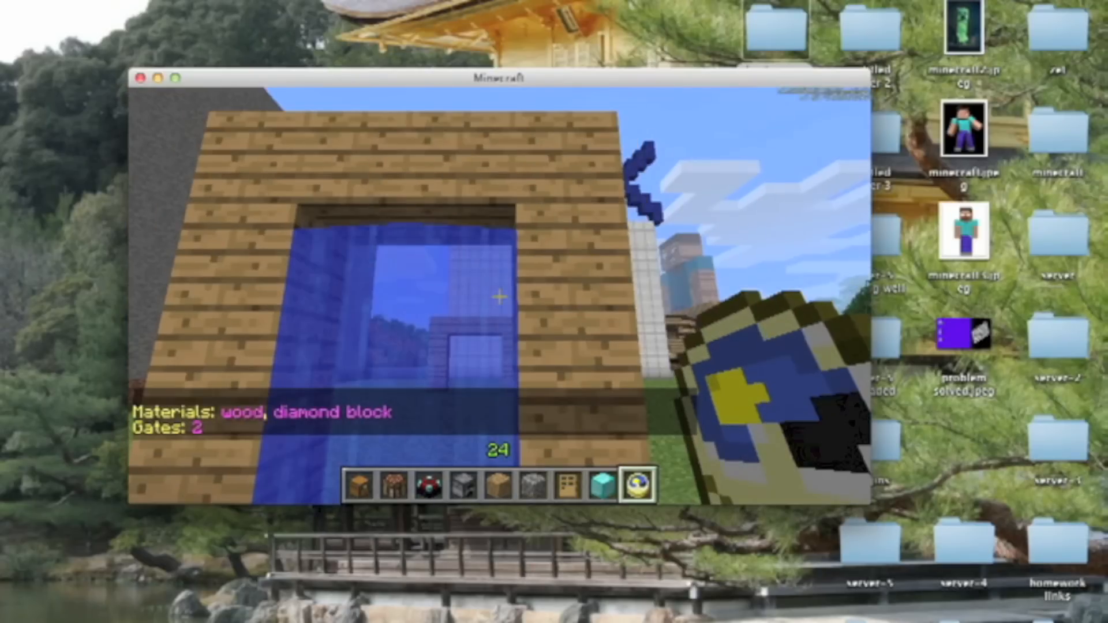
{"action": "scroll", "coordinate": [499, 296], "scroll_direction": "up", "scroll_amount": 2}
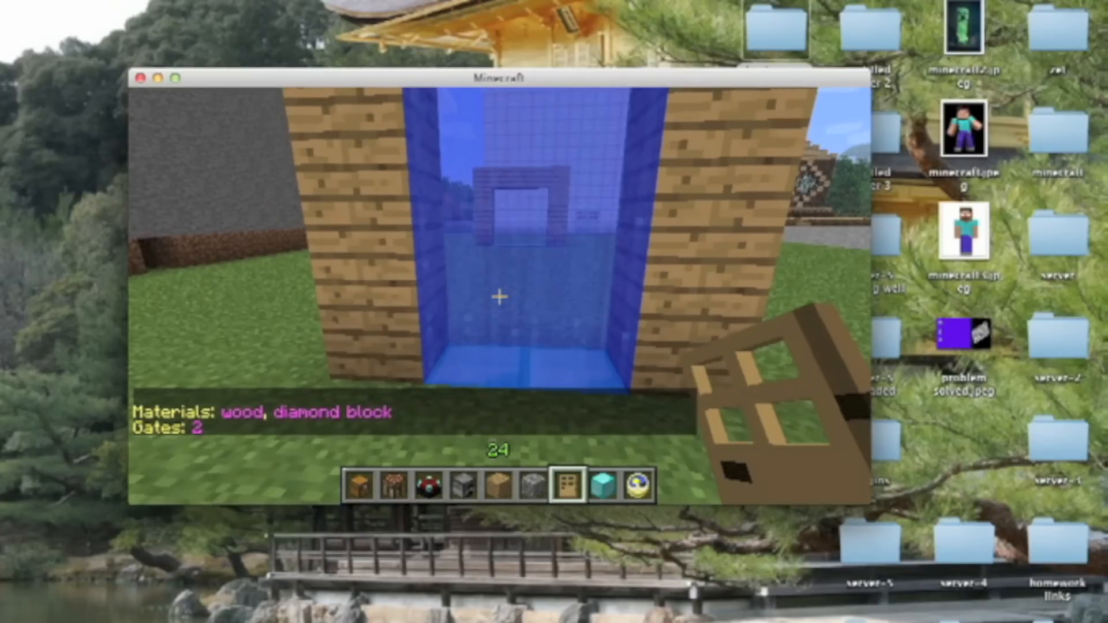
- Walk into the new blue portal and arrive at the first gate
{"action": "key", "text": "w"}
{"action": "key", "text": "w"}
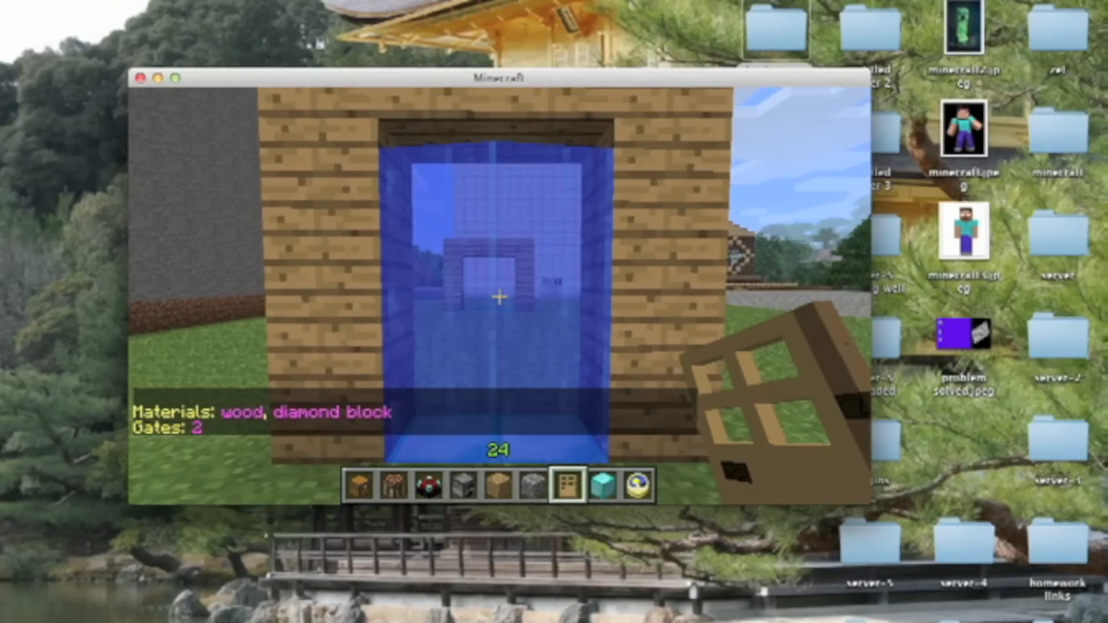
{"action": "key", "text": "w"}
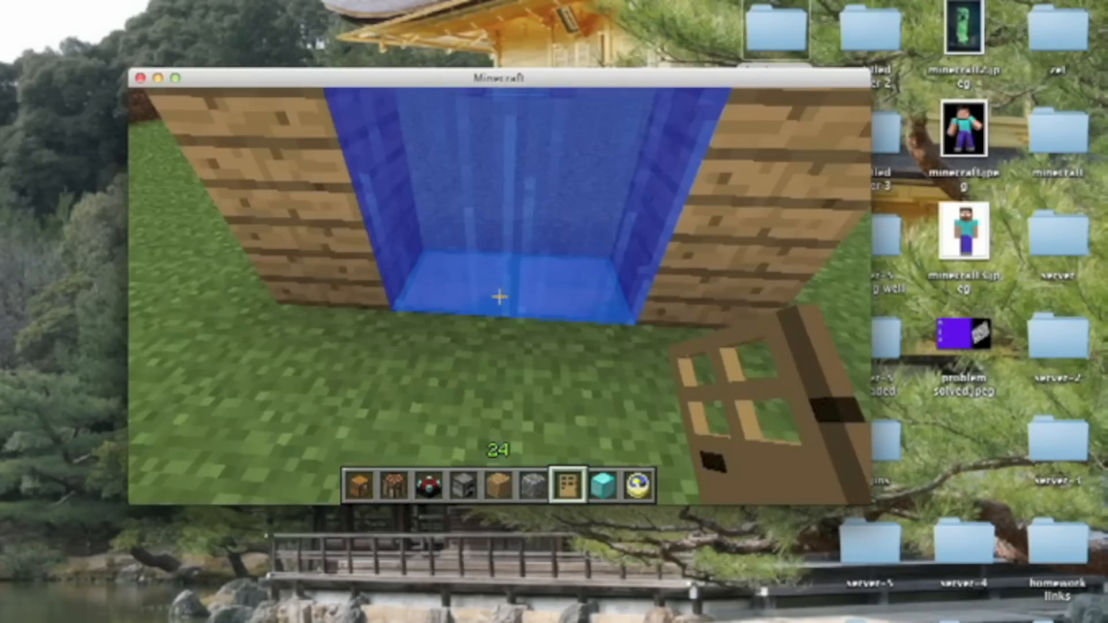
{"action": "key", "text": "w"}
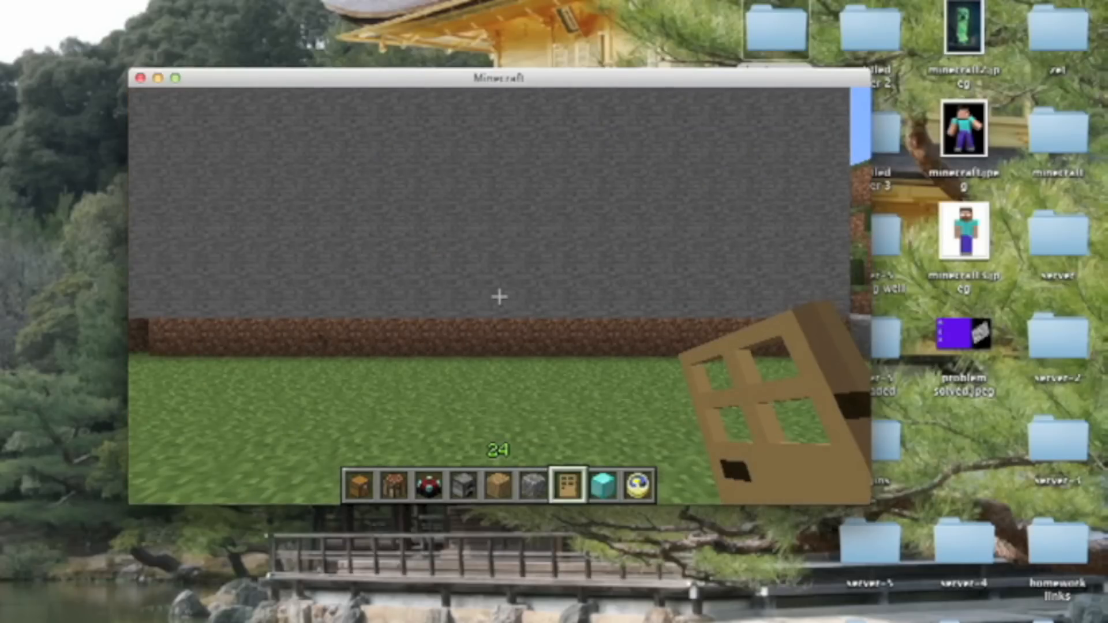
{"action": "key", "text": "w"}
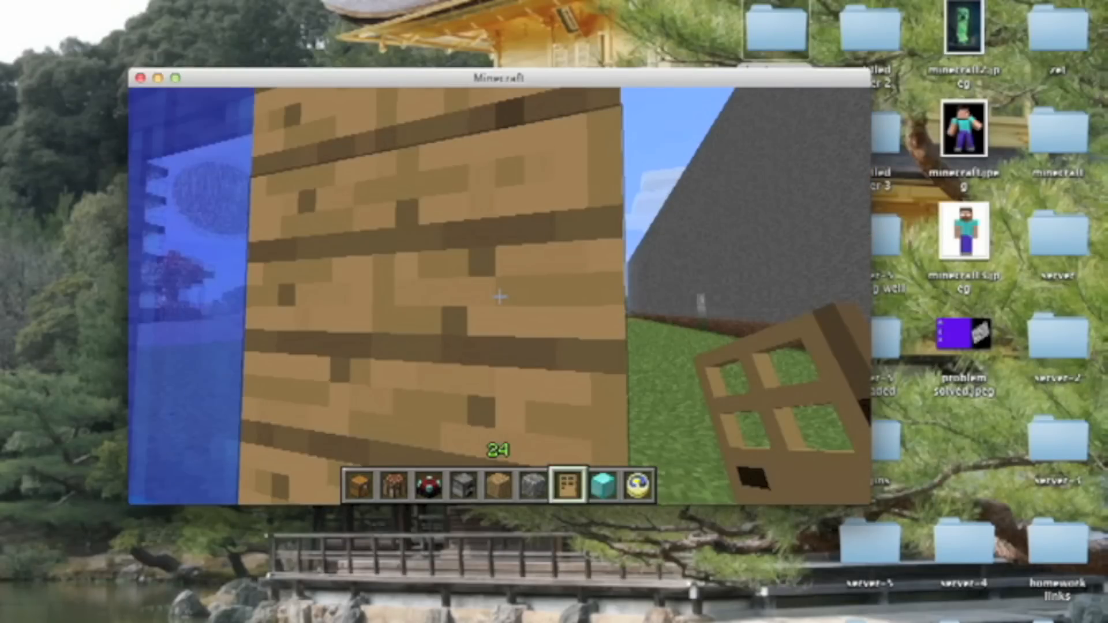
{"action": "key", "text": "w"}
- Walk back through the first gate's portal to the new gate and hold oak planks again
{"action": "key", "text": "s"}
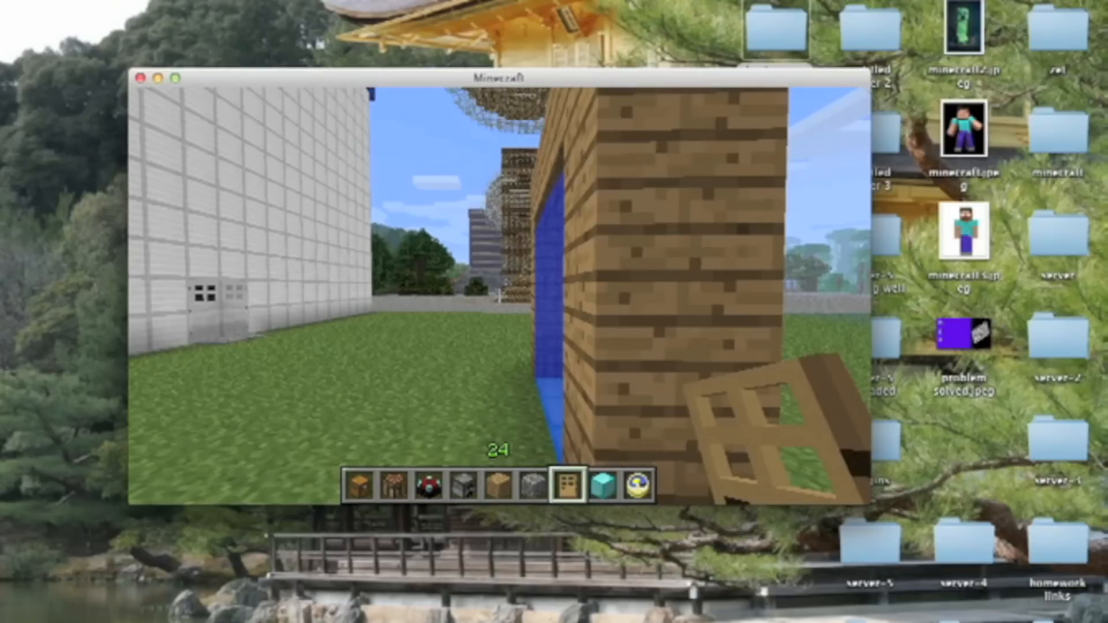
{"action": "key", "text": "w"}
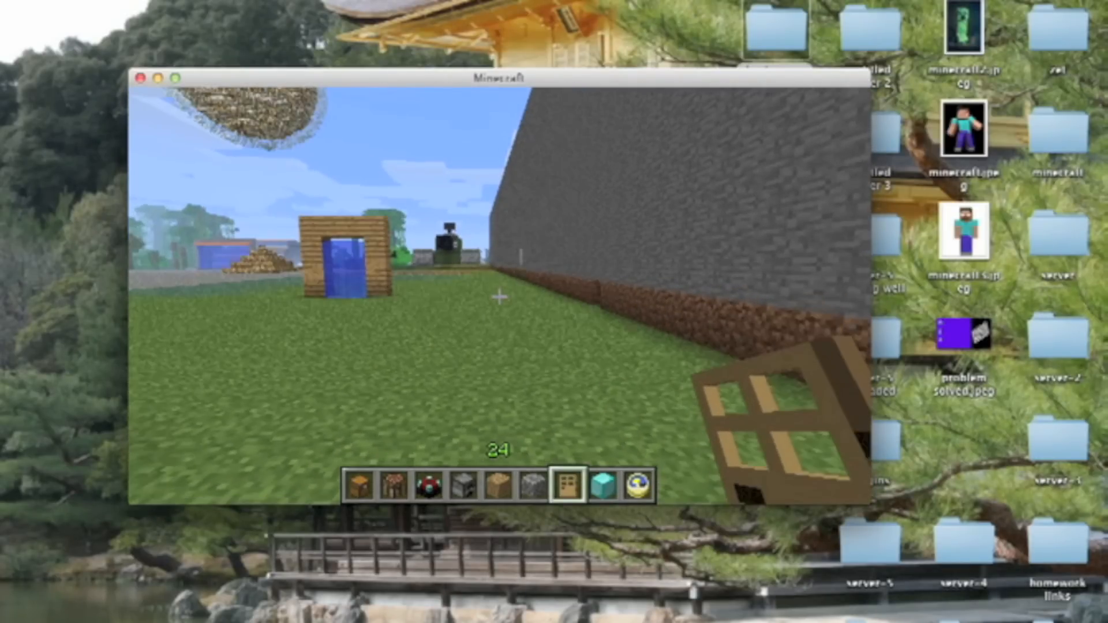
{"action": "key", "text": "w"}
{"action": "key", "text": "w"}
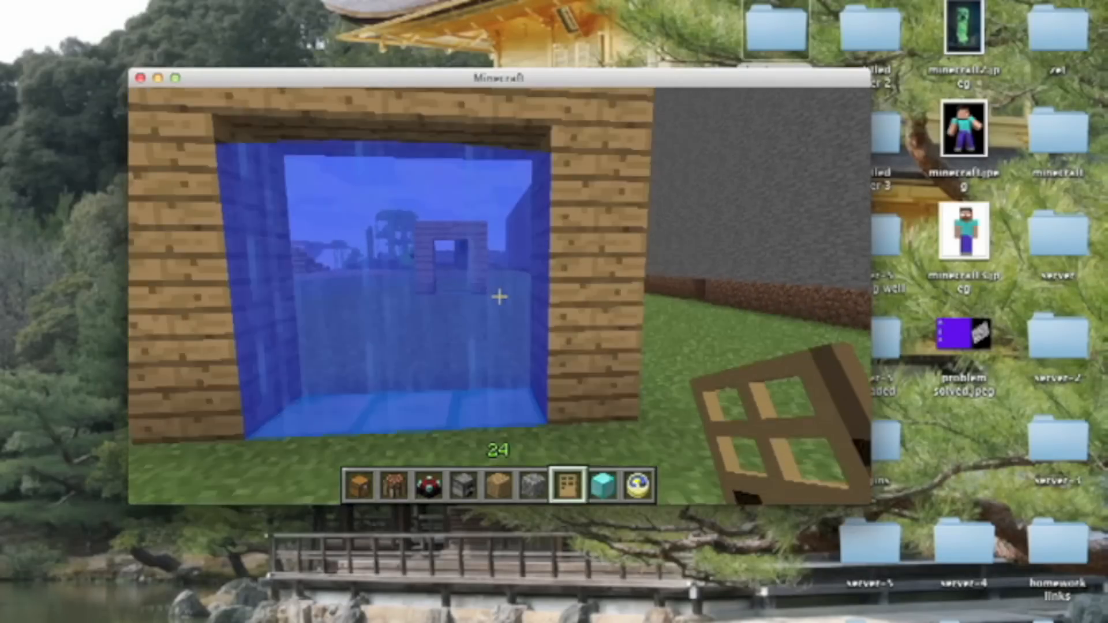
{"action": "key", "text": "w"}
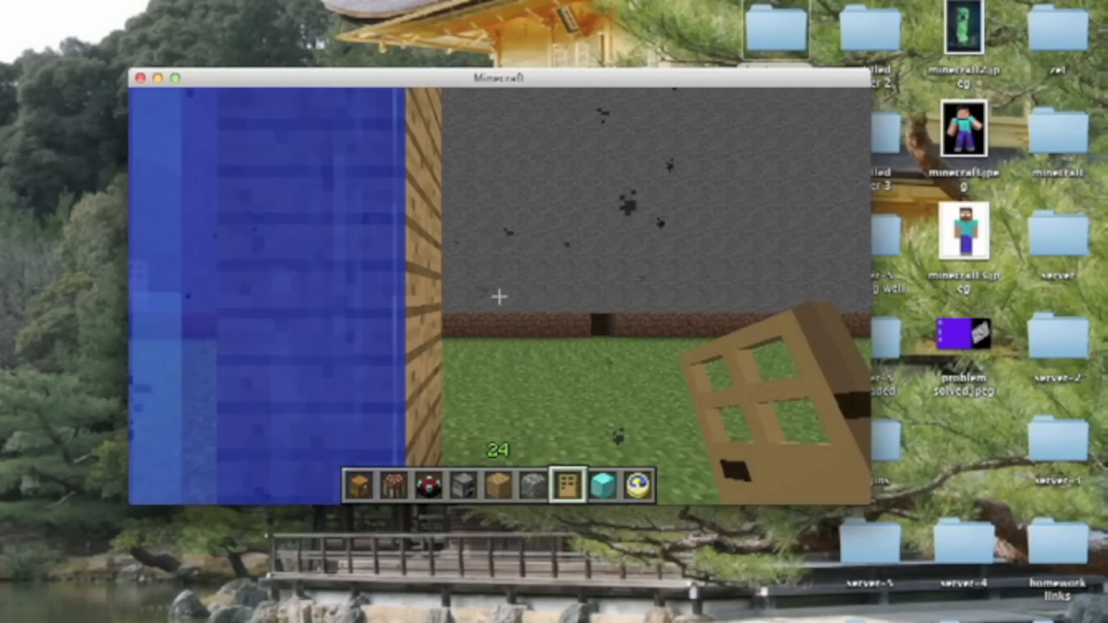
{"action": "key", "text": "w"}
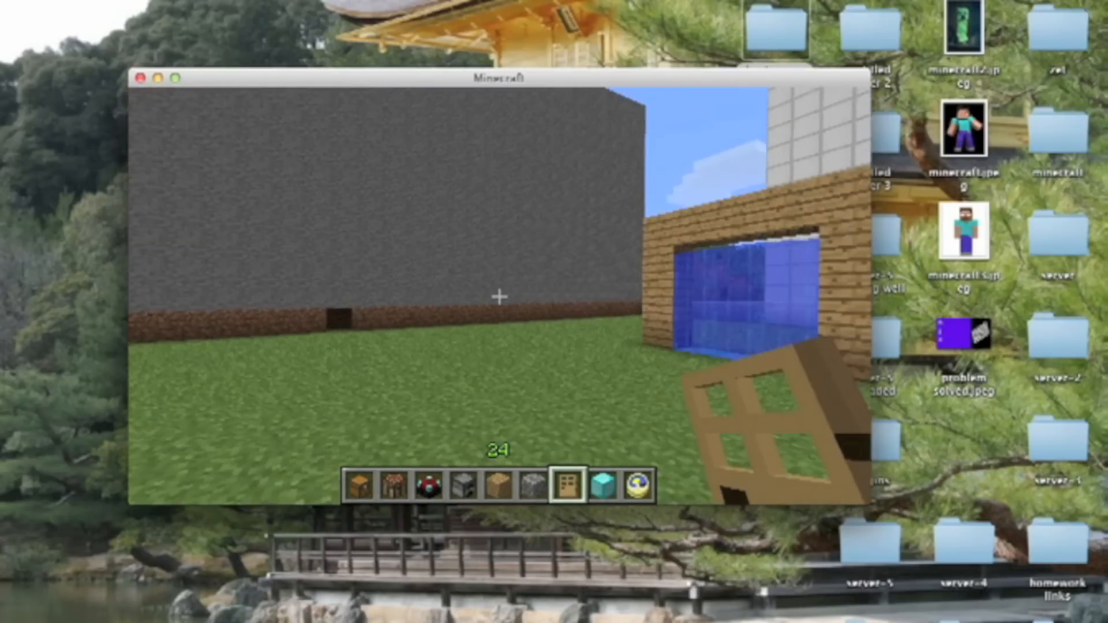
{"action": "key", "text": "5"}
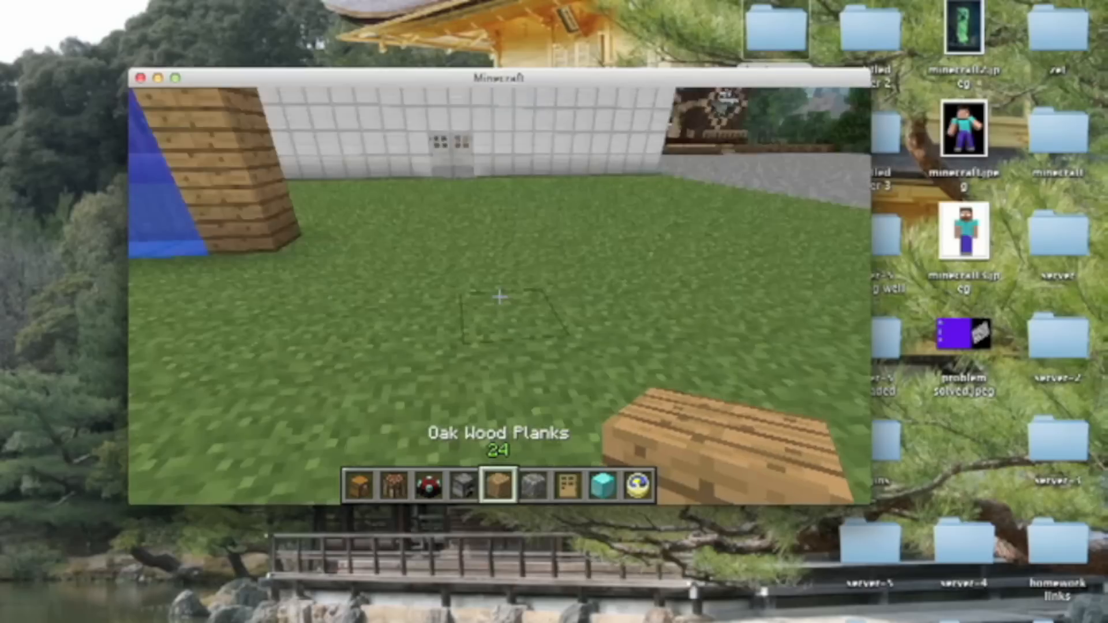
- Stack cobblestone and plank blocks into a pillar, then break off the top cobblestone
{"action": "key", "text": "w"}
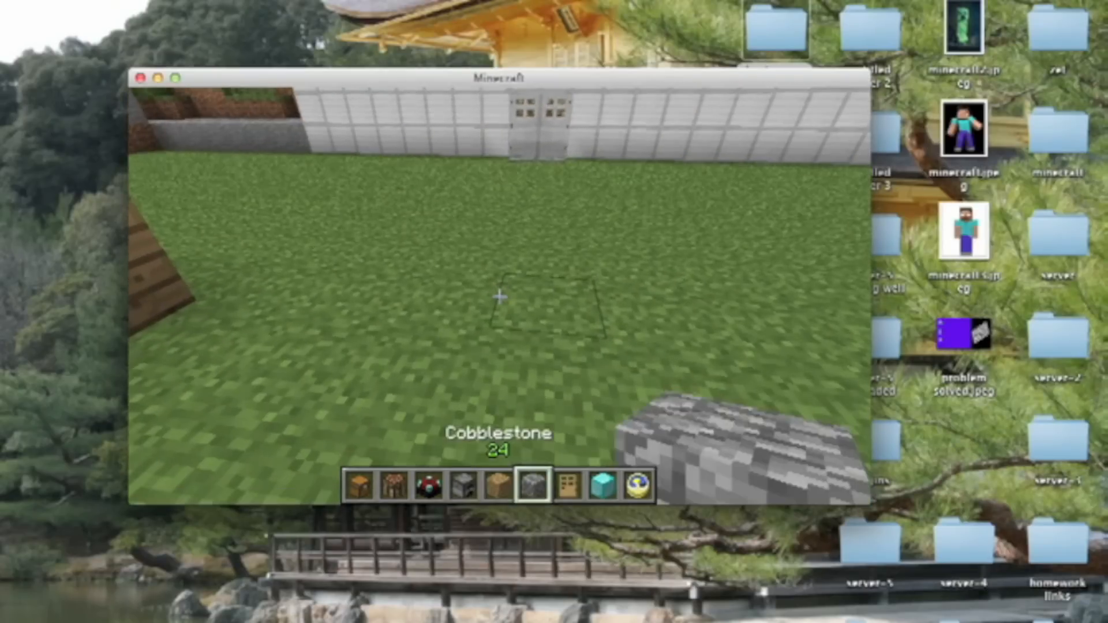
{"action": "right_click", "coordinate": [499, 298]}
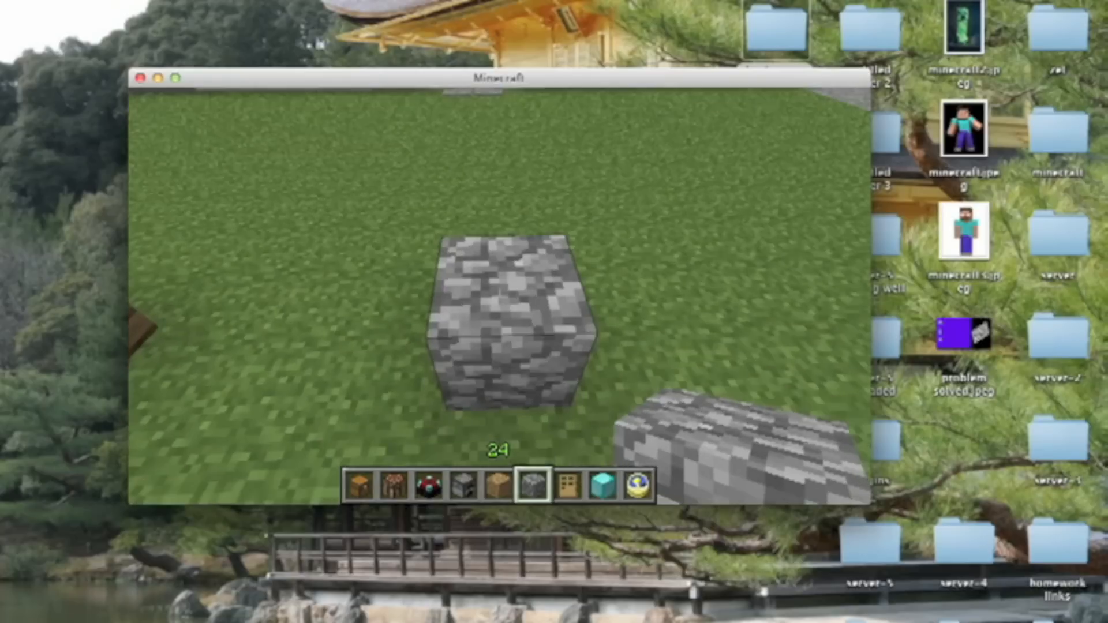
{"action": "key", "text": "s"}
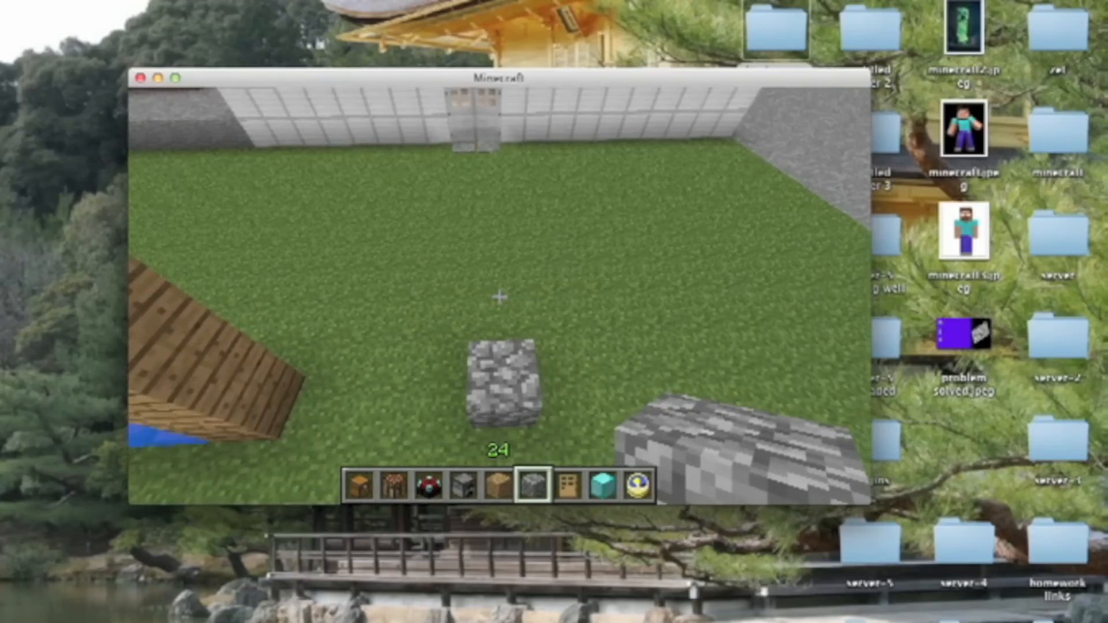
{"action": "key", "text": "5"}
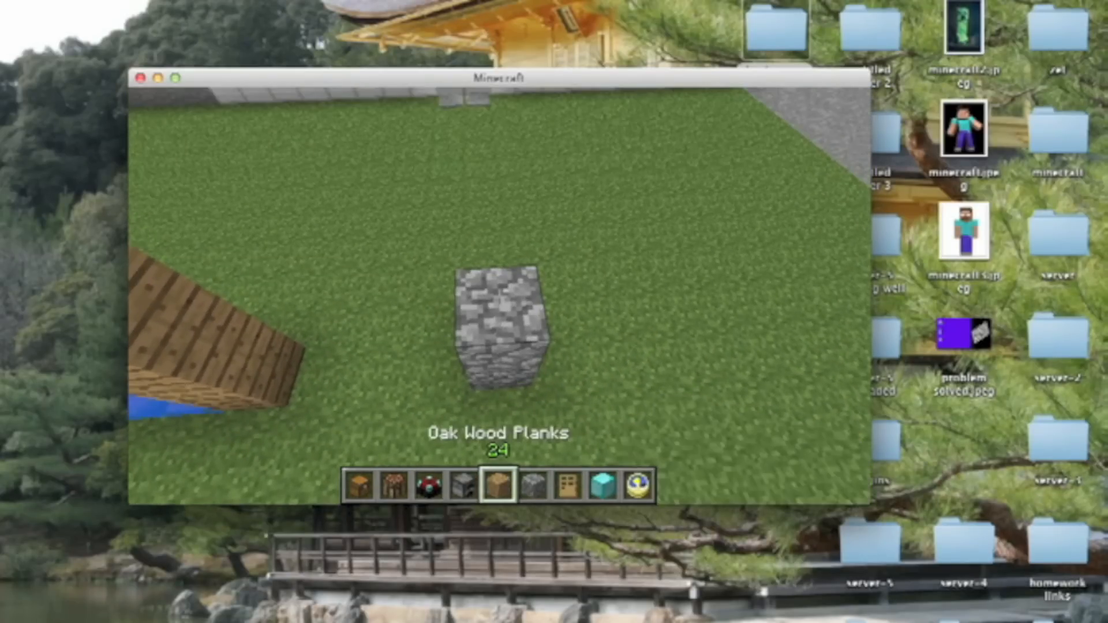
{"action": "right_click", "coordinate": [497, 298]}
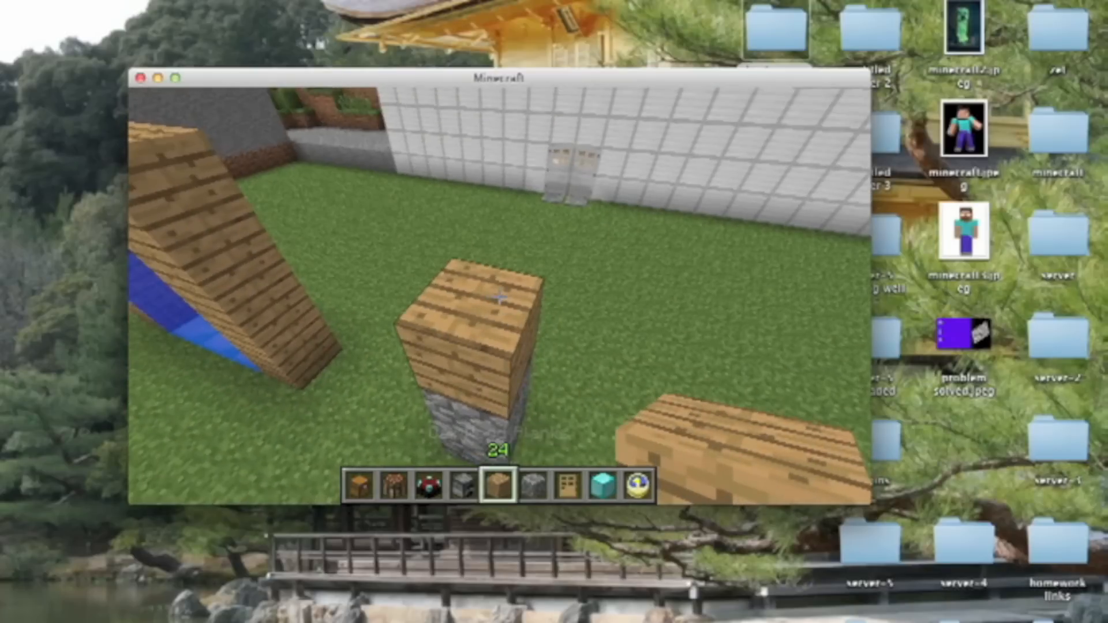
{"action": "key", "text": "6"}
{"action": "right_click", "coordinate": [499, 297]}
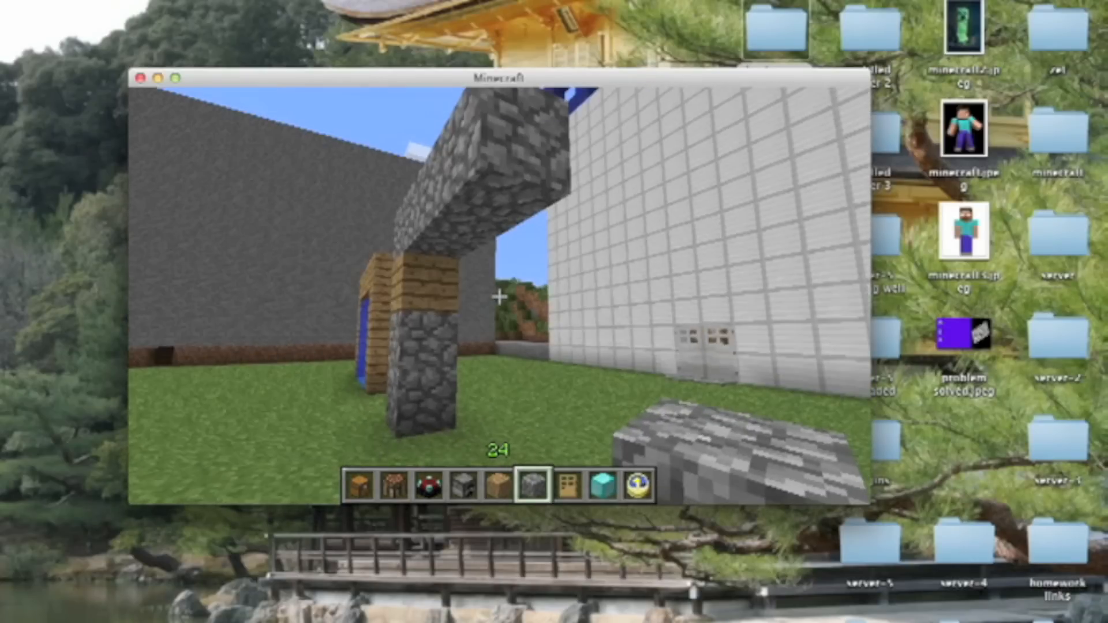
{"action": "key", "text": "5"}
{"action": "key", "text": "6"}
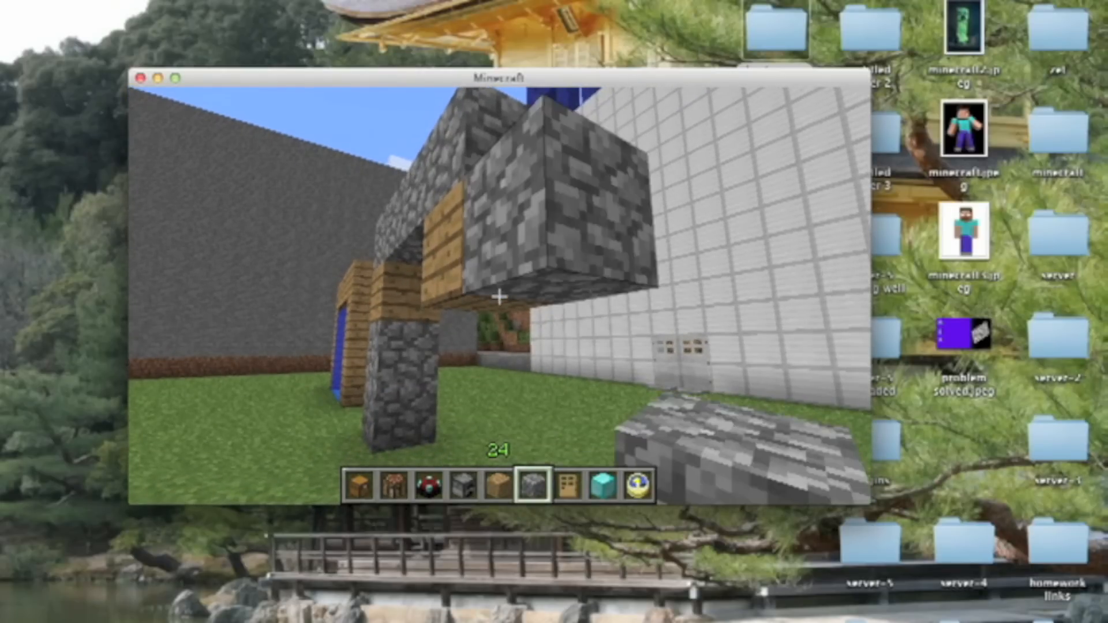
{"action": "left_click", "coordinate": [500, 297]}
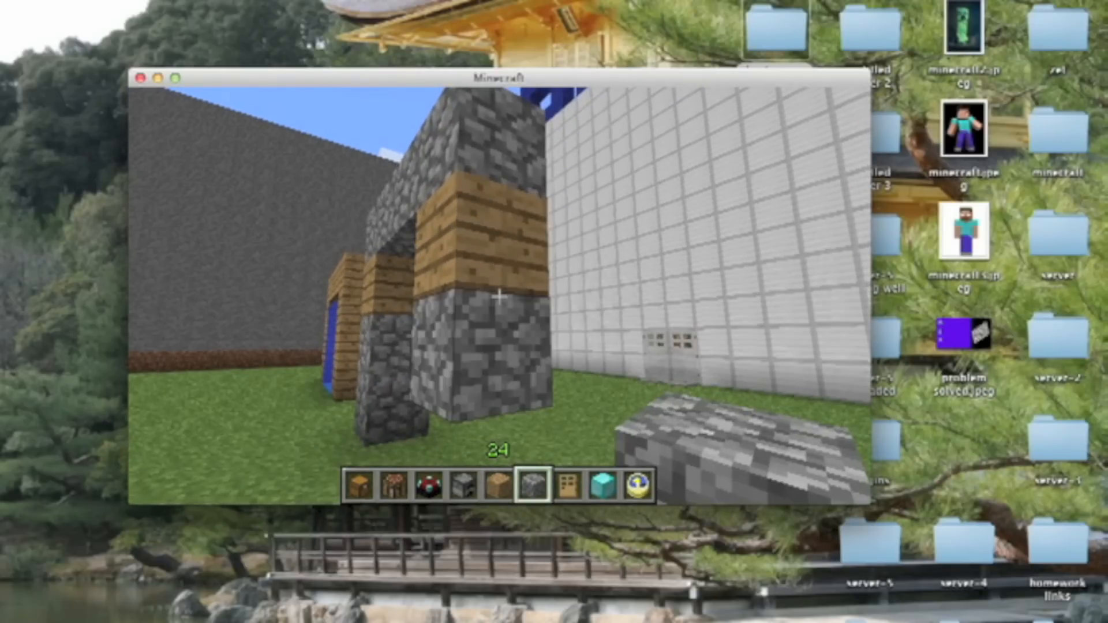
- Dig a two-block-deep hole in the grass between the cobblestone pillars
{"action": "key", "text": "s"}
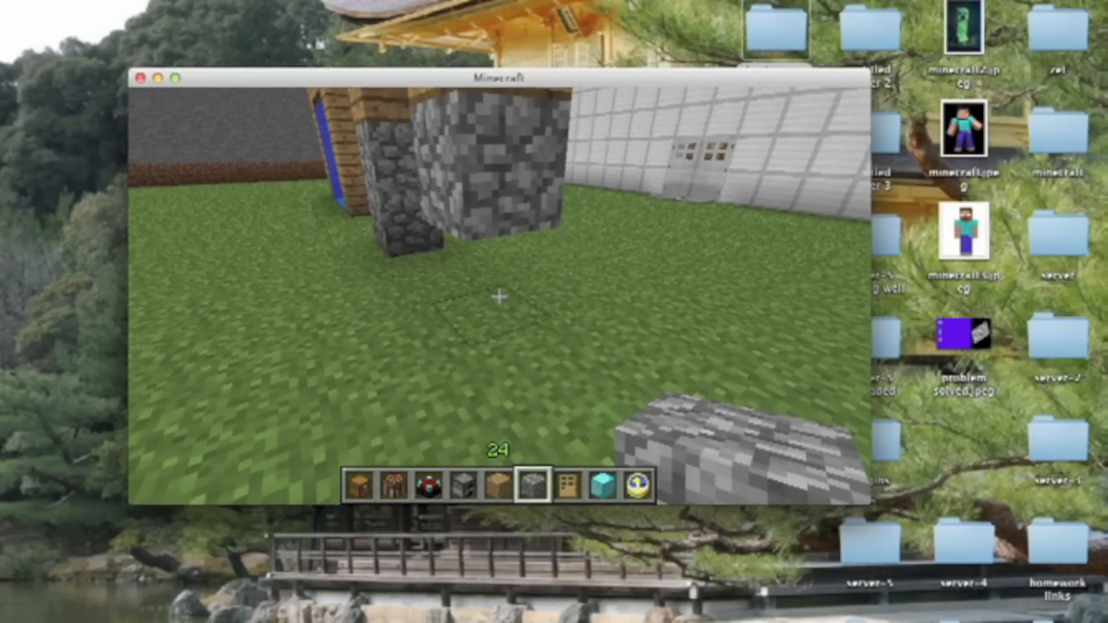
{"action": "key", "text": "w"}
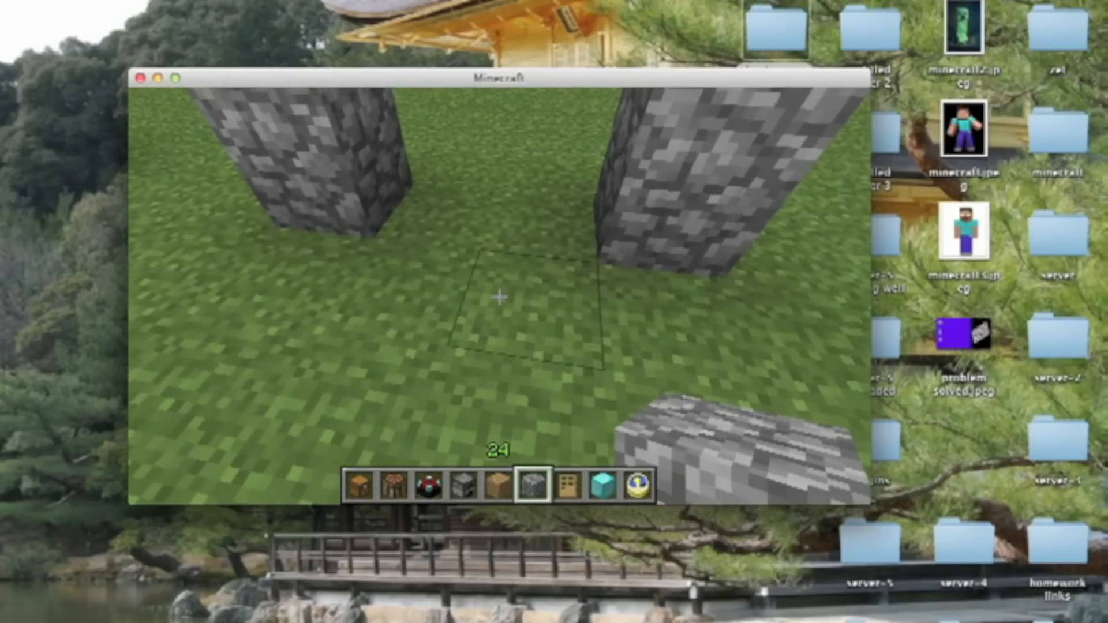
{"action": "left_click", "coordinate": [500, 297]}
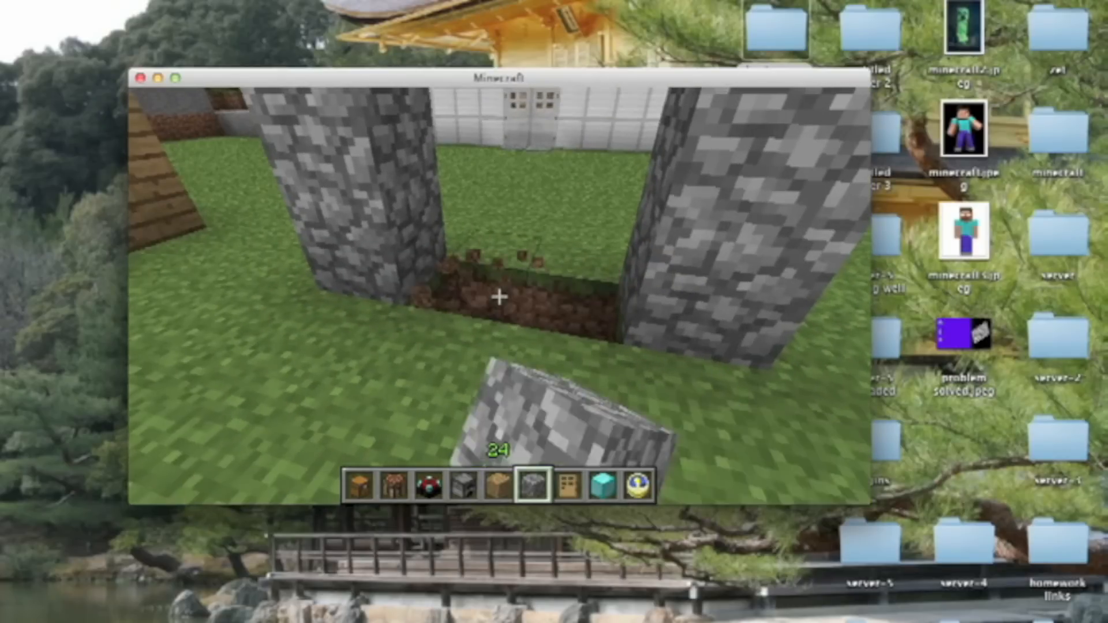
{"action": "key", "text": "w"}
{"action": "left_click", "coordinate": [499, 297]}
- Place a diamond block in the hole and activate the cobblestone-and-wood gate
{"action": "key", "text": "8"}
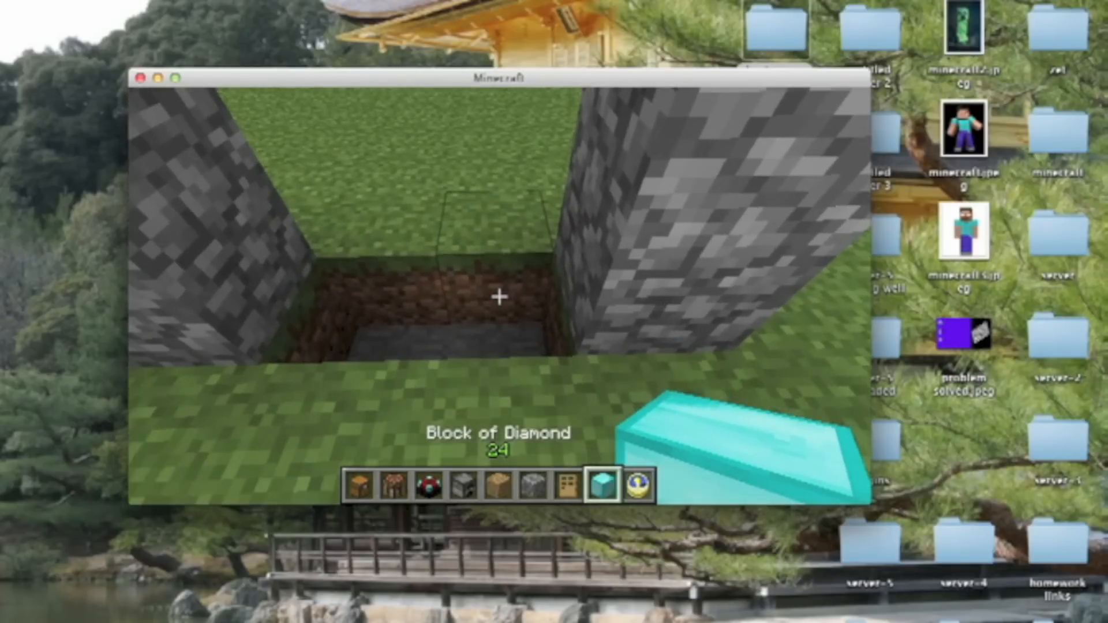
{"action": "right_click", "coordinate": [500, 298]}
{"action": "key", "text": "a"}
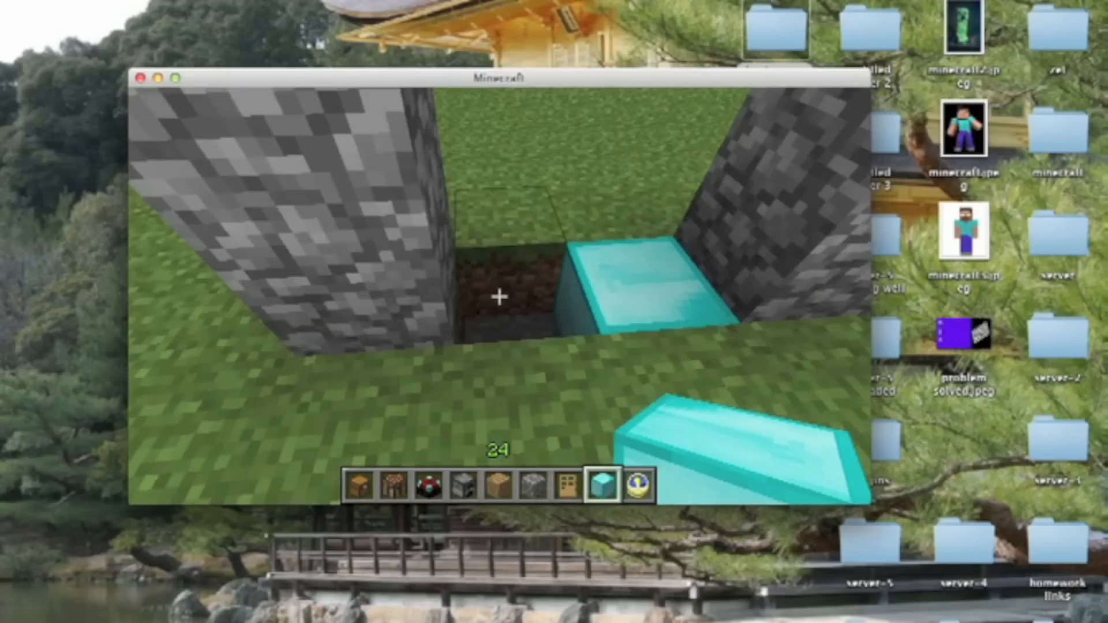
{"action": "right_click", "coordinate": [499, 297]}
- Back away from the new gate and switch to holding oak planks
{"action": "key", "text": "s"}
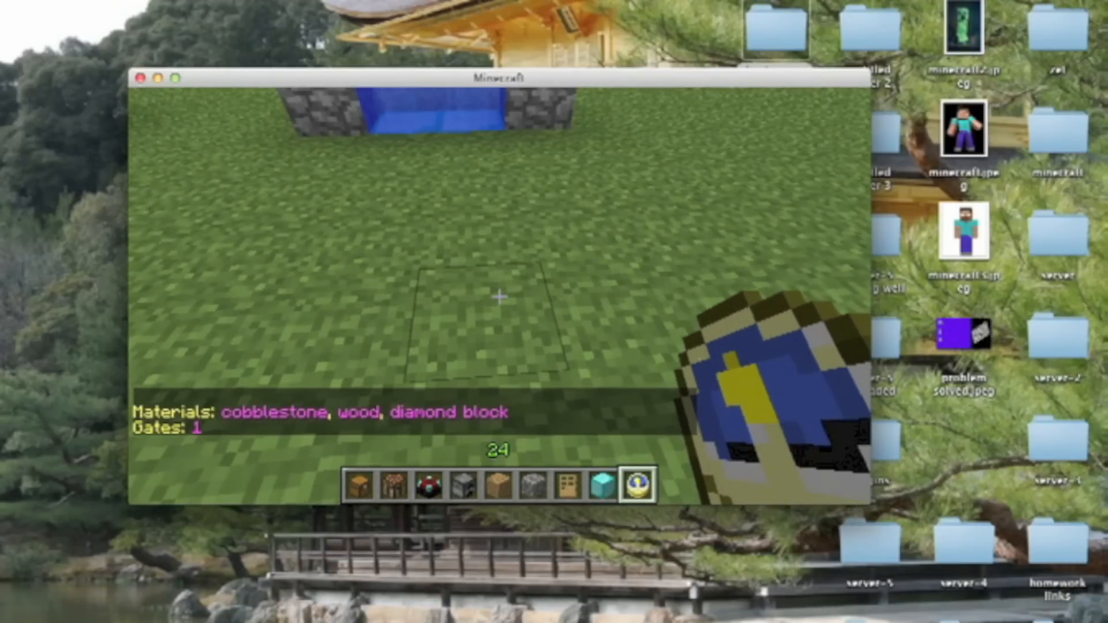
{"action": "key", "text": "8"}
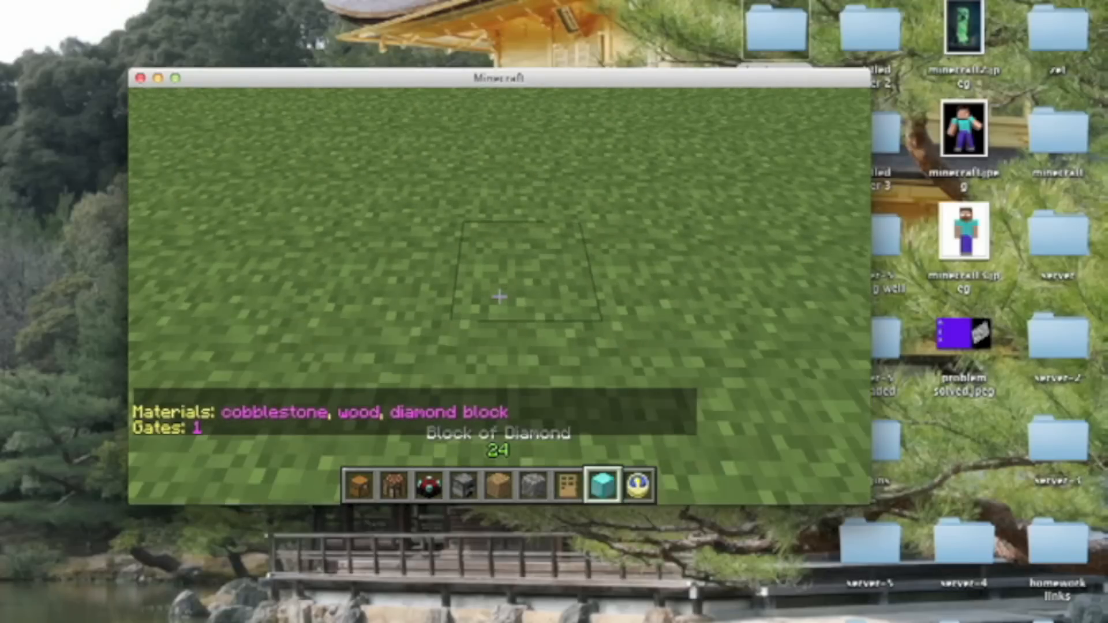
{"action": "key", "text": "6"}
{"action": "key", "text": "5"}
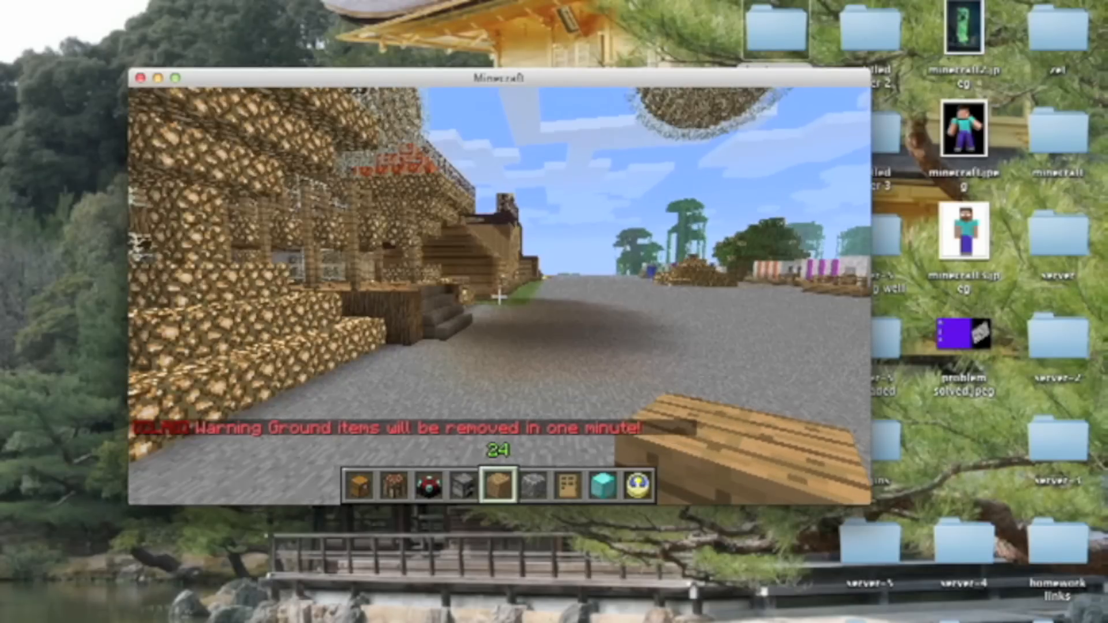
- Run /lagg clear in chat to remove the dropped ground items
{"action": "key", "text": "slash"}
{"action": "type", "text": "lagg clear"}
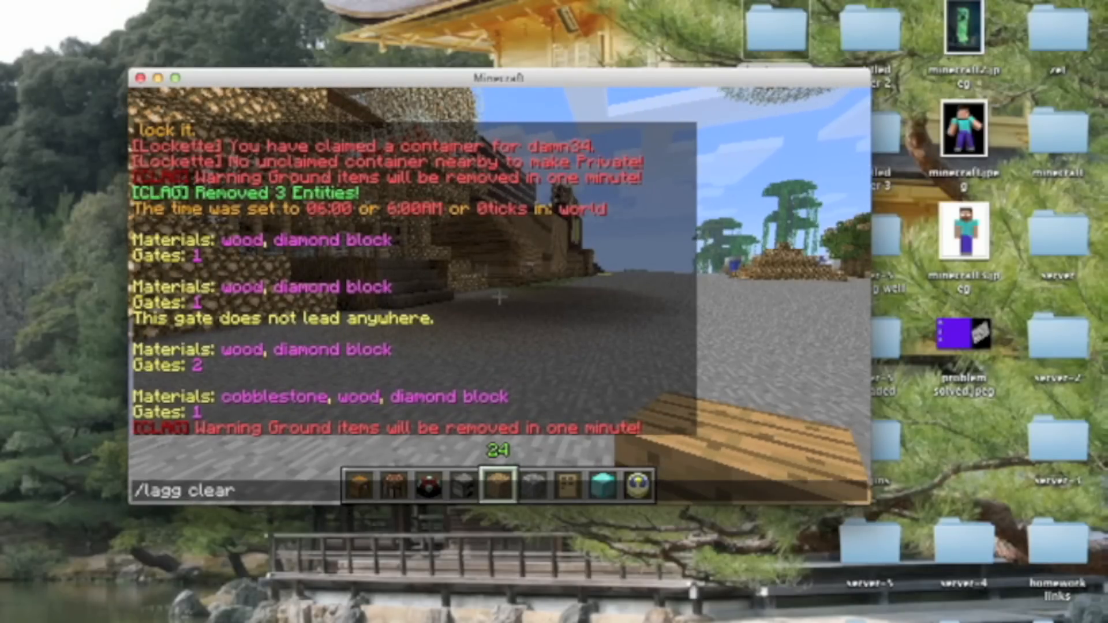
{"action": "key", "text": "Return"}
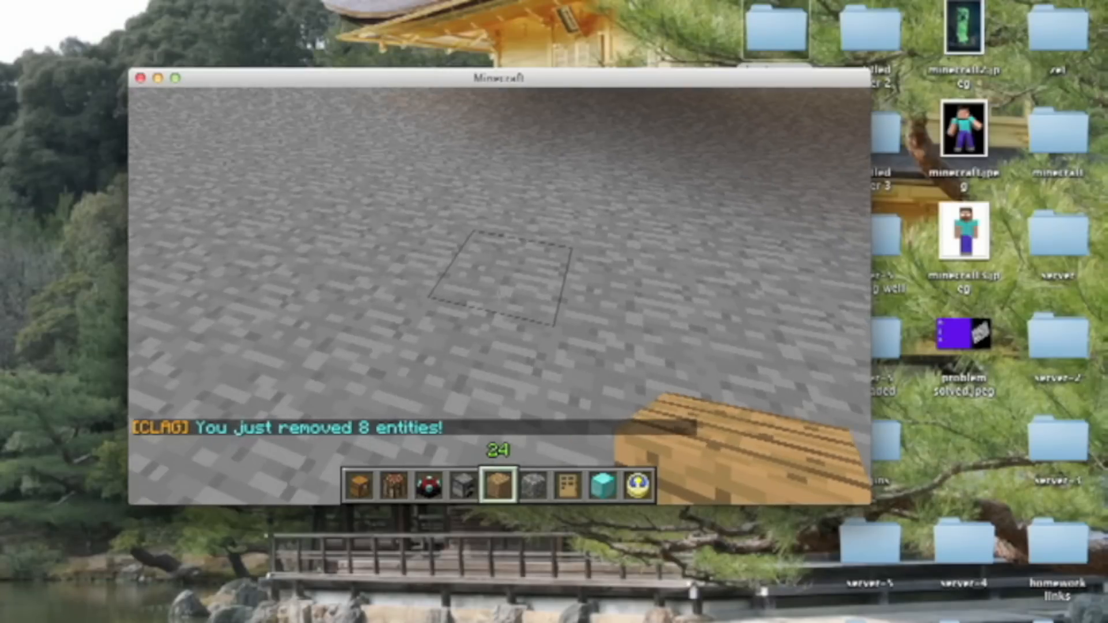
- Start a cobblestone pillar on the plaza, removing the misplaced block
{"action": "key", "text": "6"}
{"action": "right_click", "coordinate": [499, 277]}
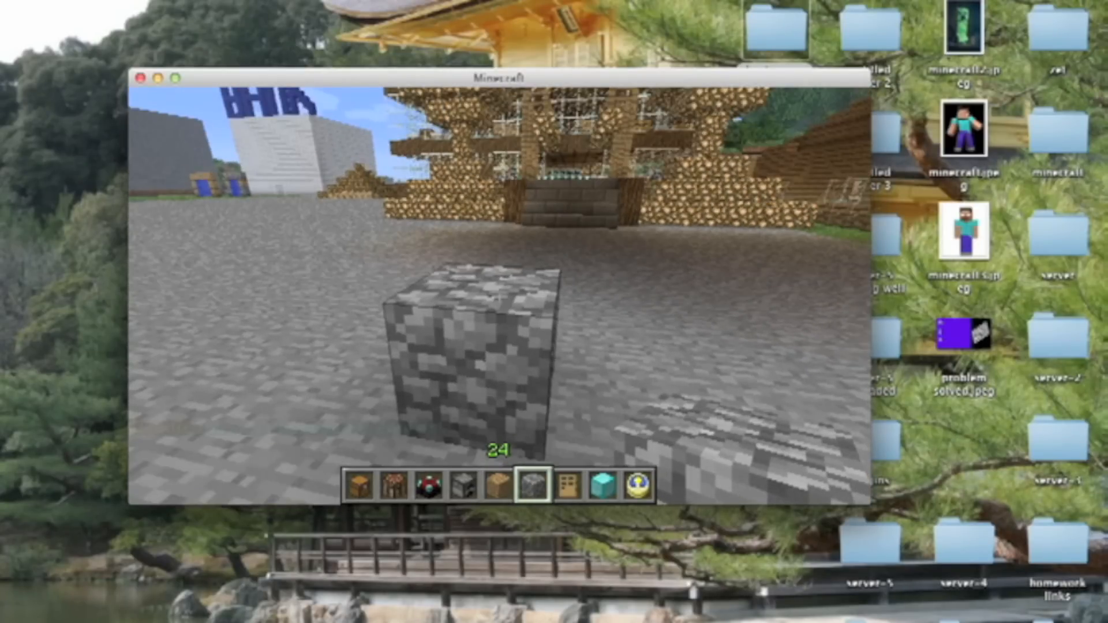
{"action": "right_click", "coordinate": [500, 295]}
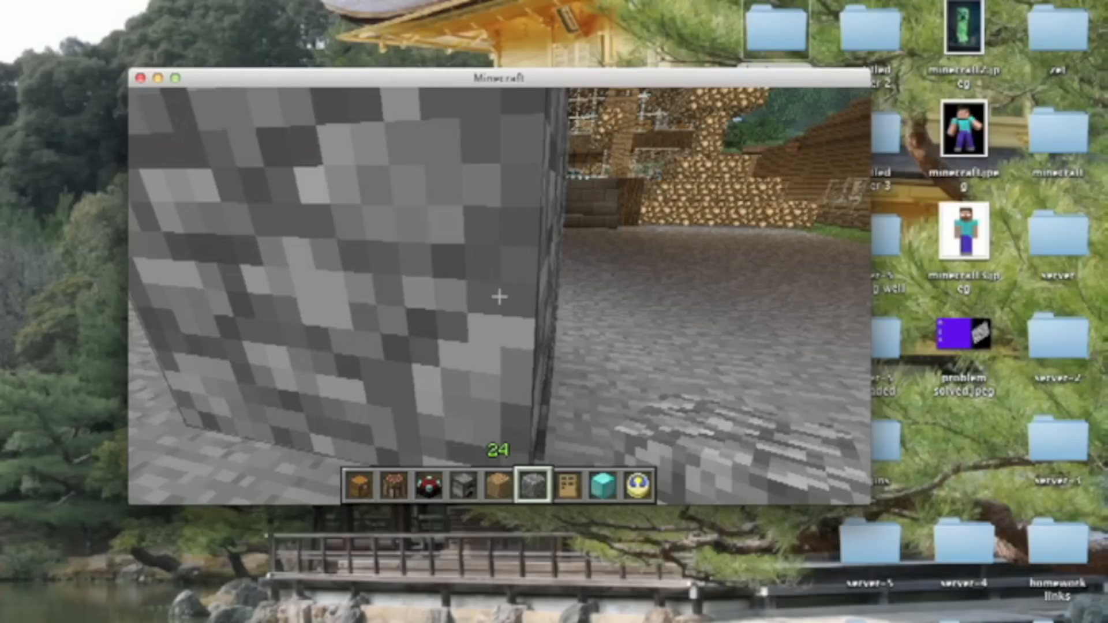
{"action": "left_click", "coordinate": [498, 297]}
{"action": "right_click", "coordinate": [498, 297]}
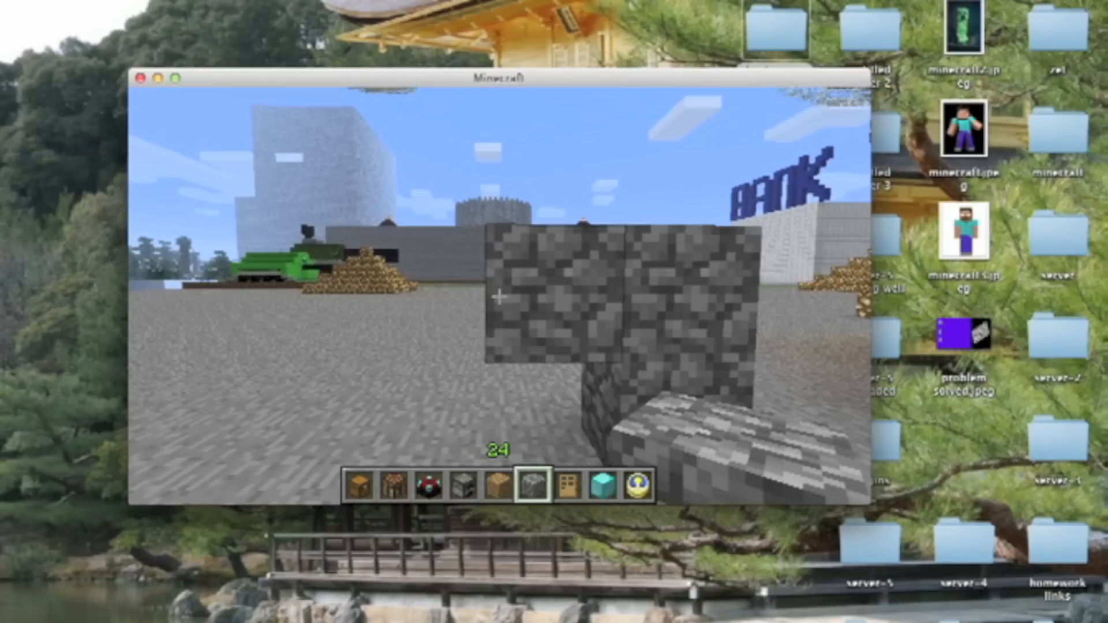
{"action": "left_click", "coordinate": [519, 294]}
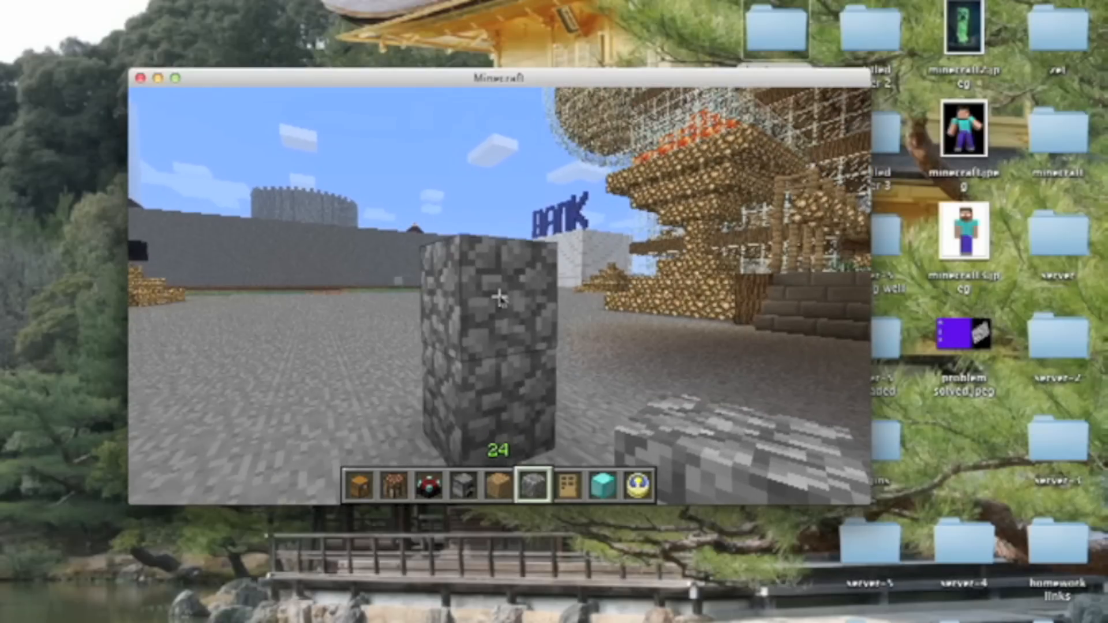
- Run /fly twice to turn flying back on, then //up to rise above the pillar
{"action": "key", "text": "slash"}
{"action": "type", "text": "/fly"}
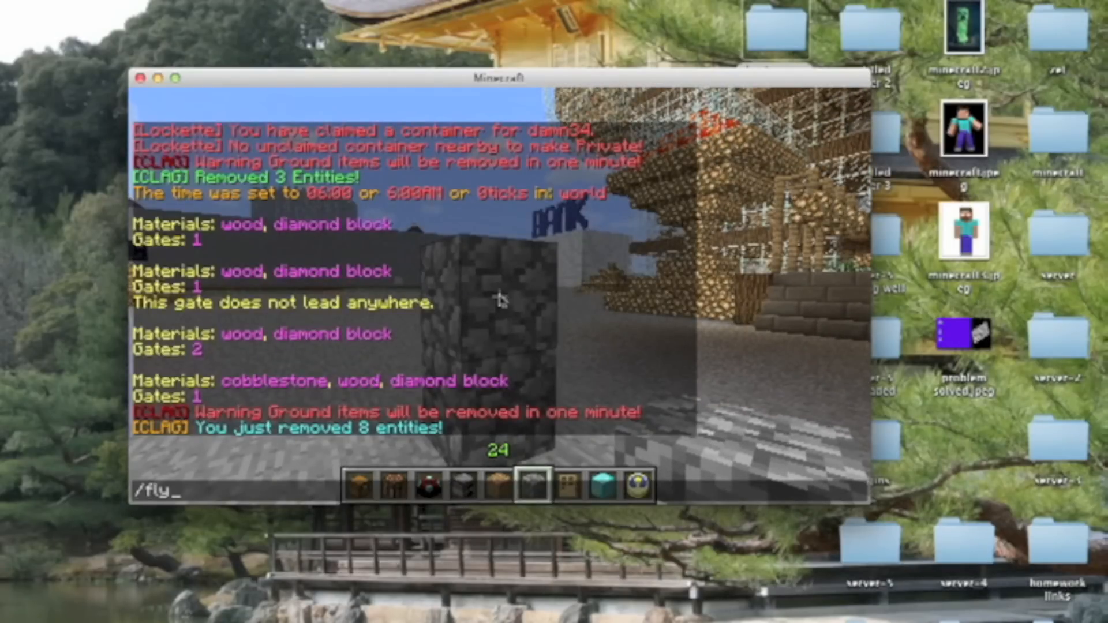
{"action": "key", "text": "Return"}
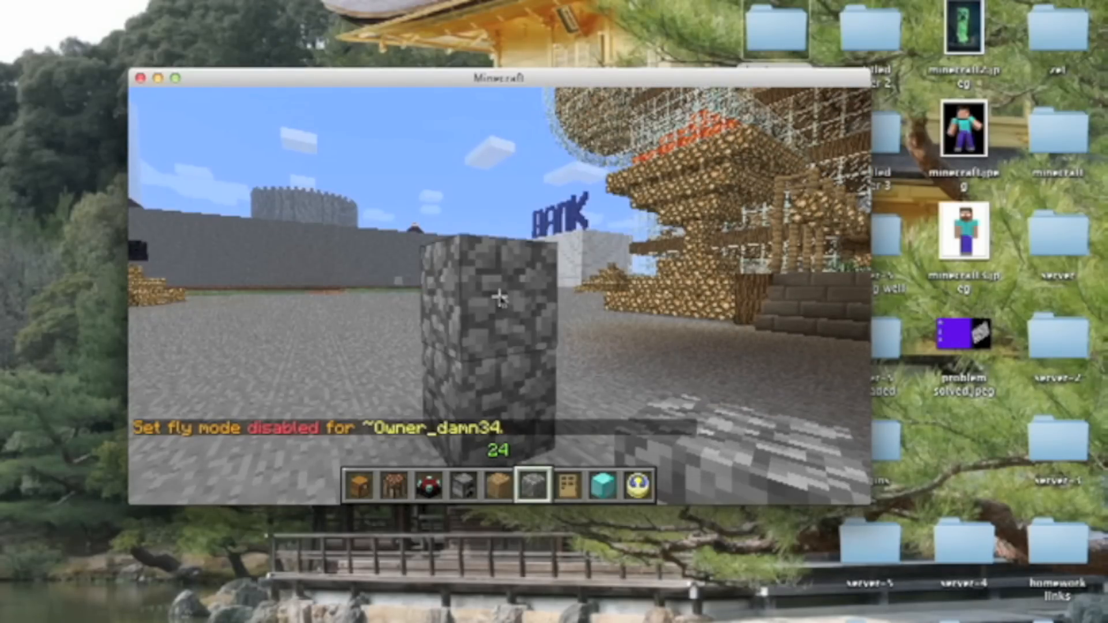
{"action": "key", "text": "t"}
{"action": "type", "text": "/fly"}
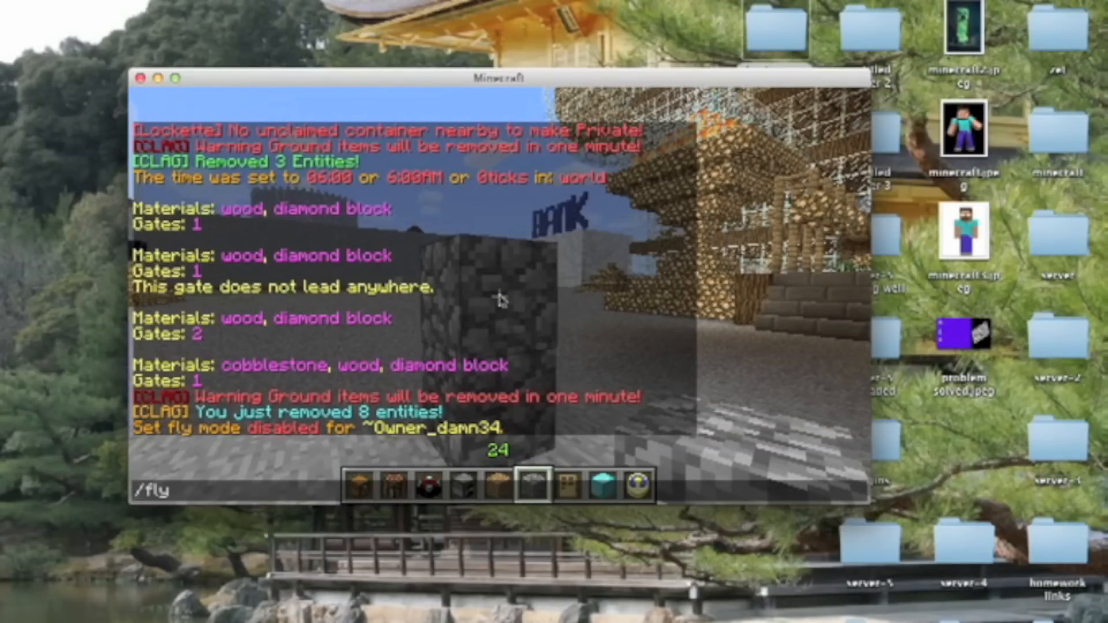
{"action": "key", "text": "Return"}
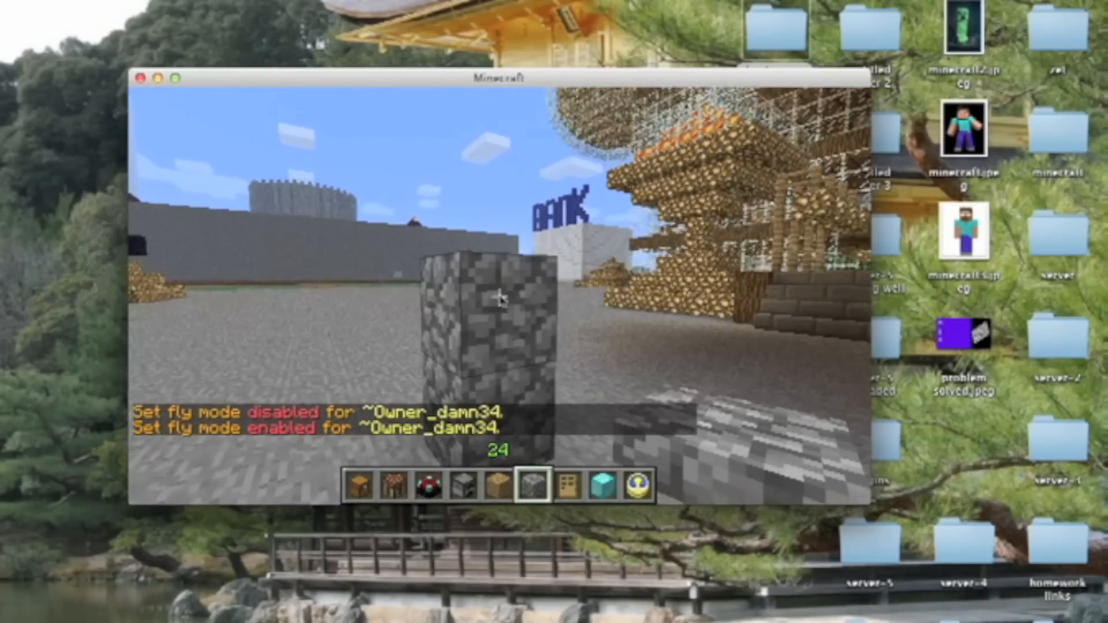
{"action": "key", "text": "slash"}
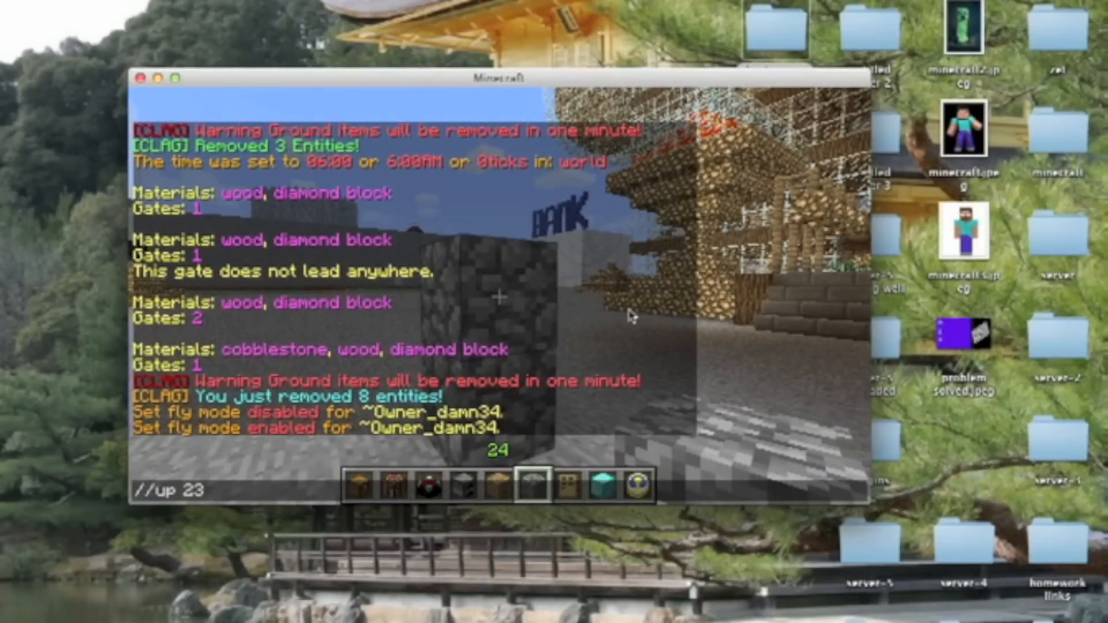
{"action": "key", "text": "Return"}
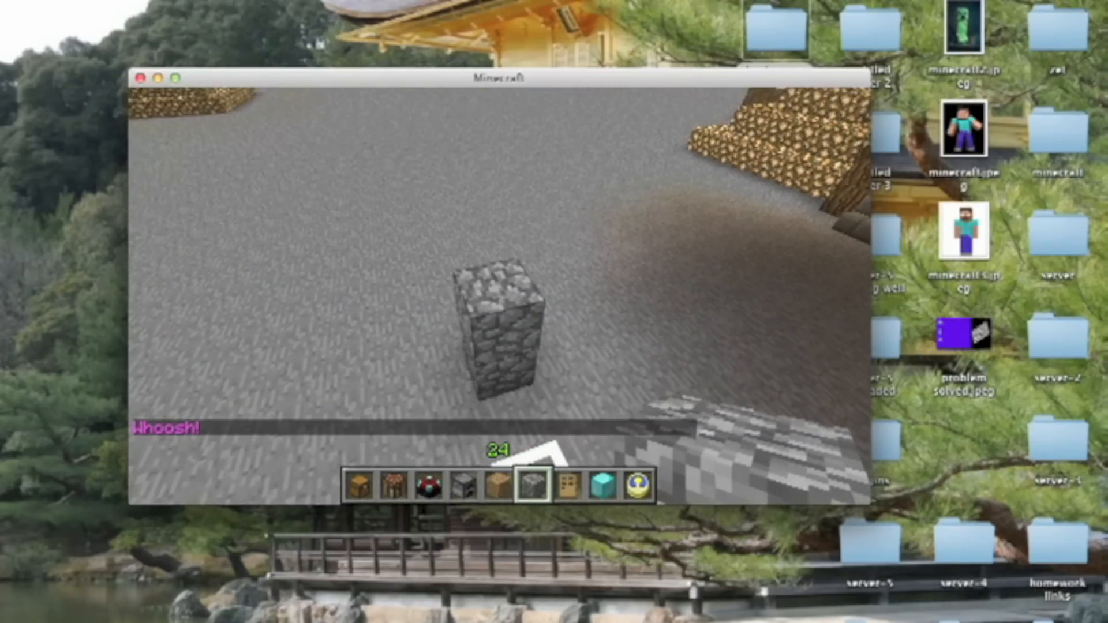
- Cap the first cobblestone pillar with an oak plank beam and build the second pillar
{"action": "key", "text": "5"}
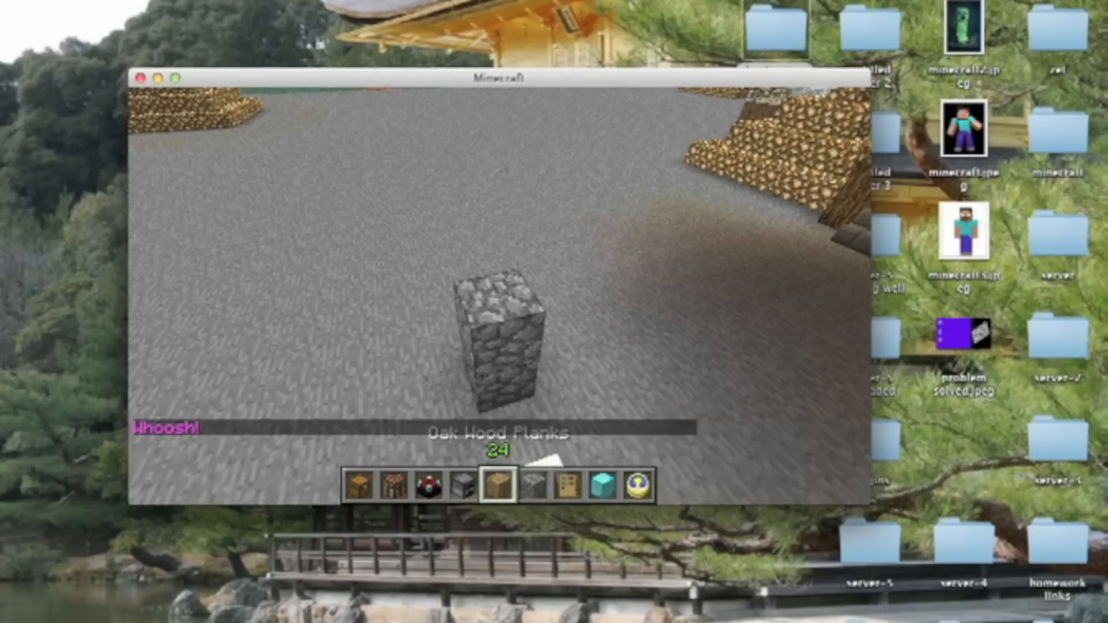
{"action": "right_click", "coordinate": [499, 297]}
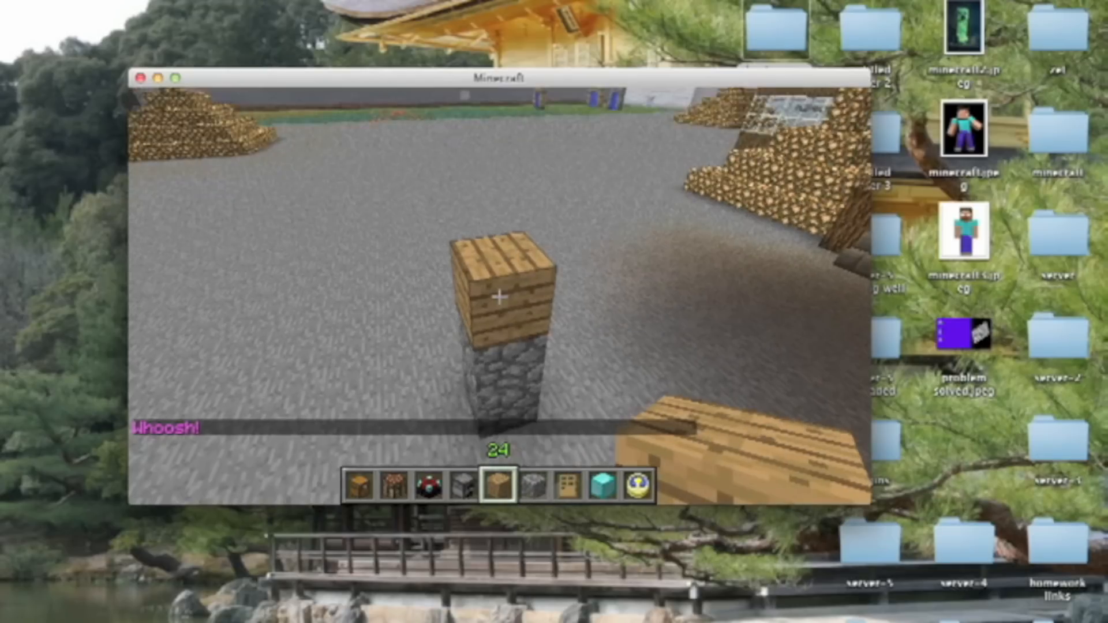
{"action": "key", "text": "6"}
{"action": "right_click", "coordinate": [499, 297]}
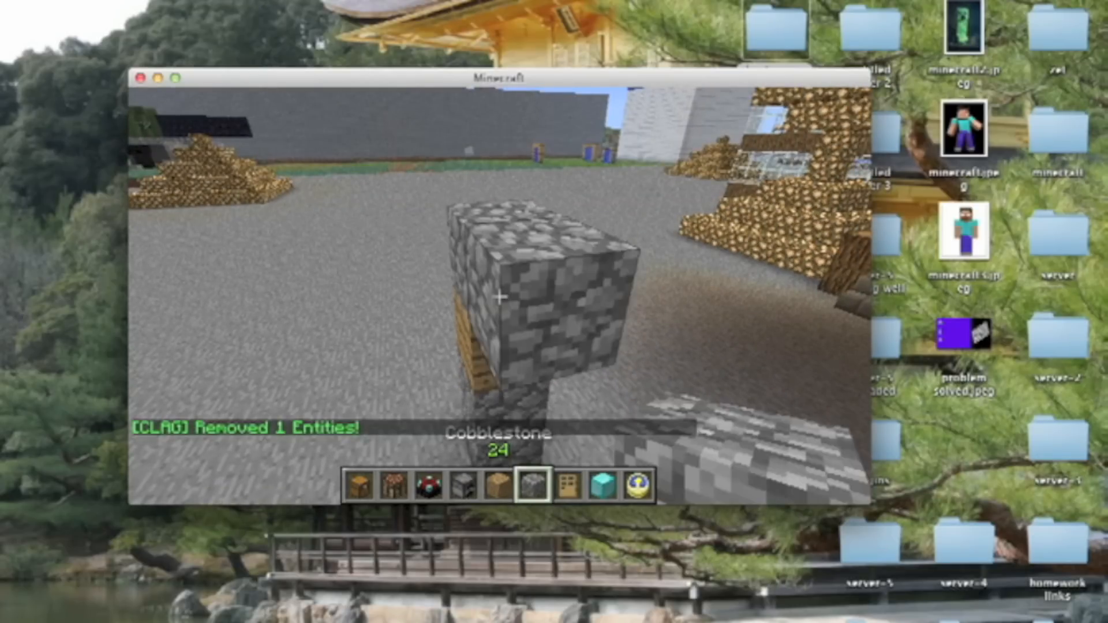
{"action": "right_click", "coordinate": [498, 297]}
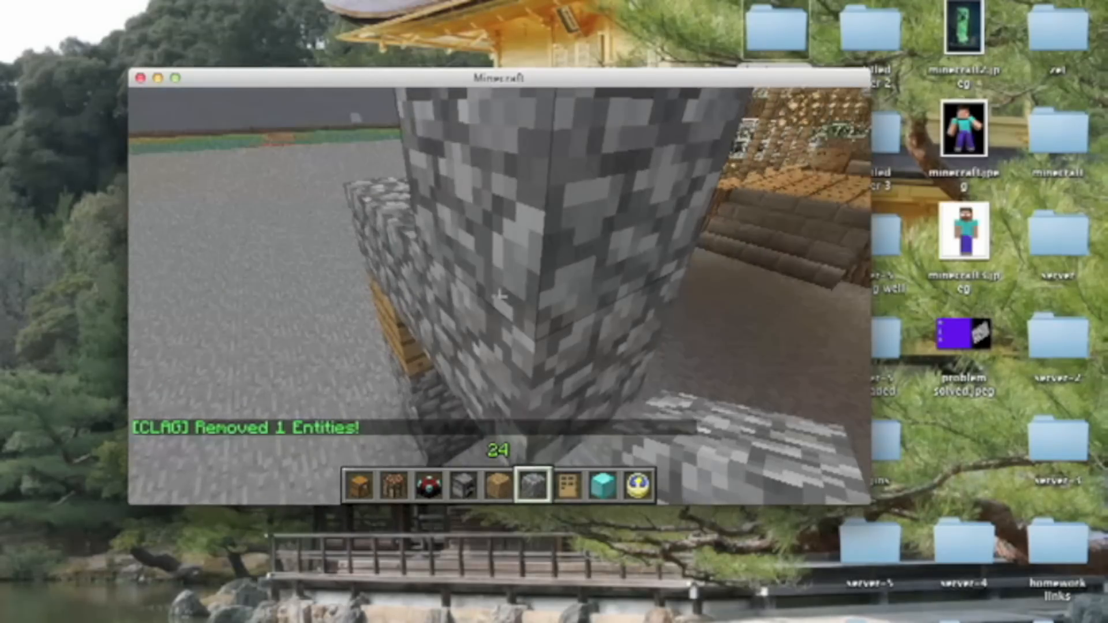
- Extend the cobblestone frame, then ready the diamond block for the gate core
{"action": "right_click", "coordinate": [498, 297]}
{"action": "right_click", "coordinate": [499, 298]}
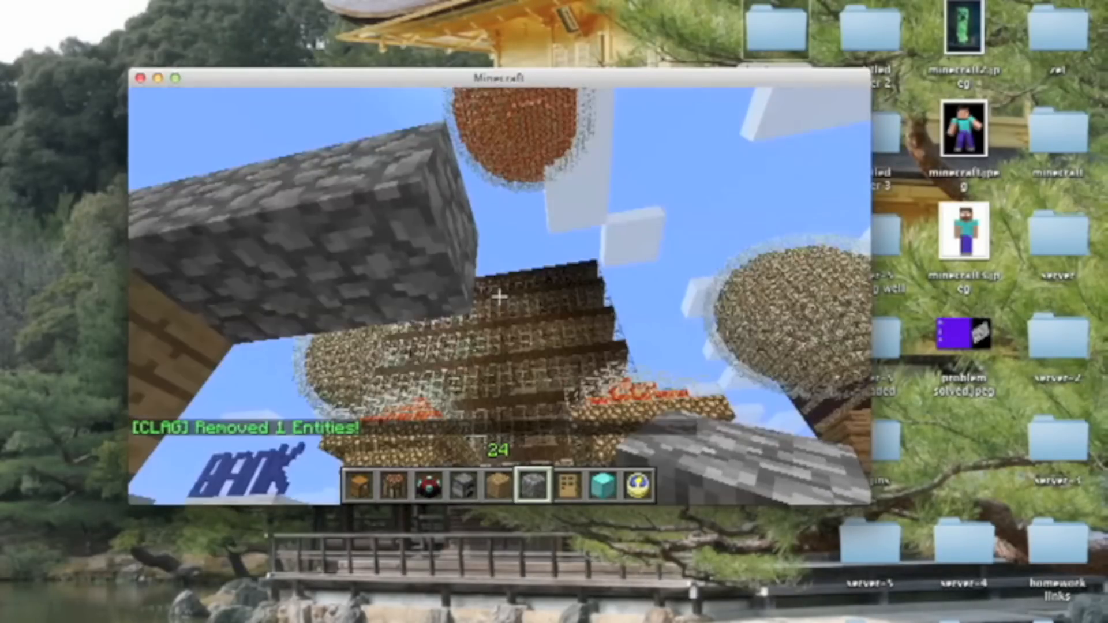
{"action": "key", "text": "5"}
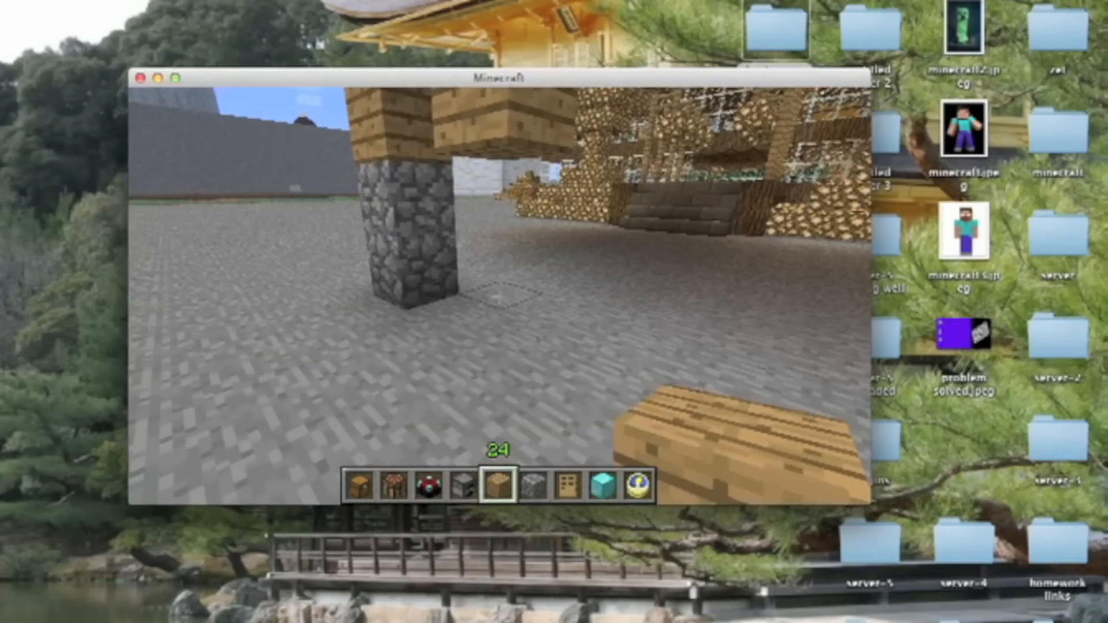
{"action": "key", "text": "6"}
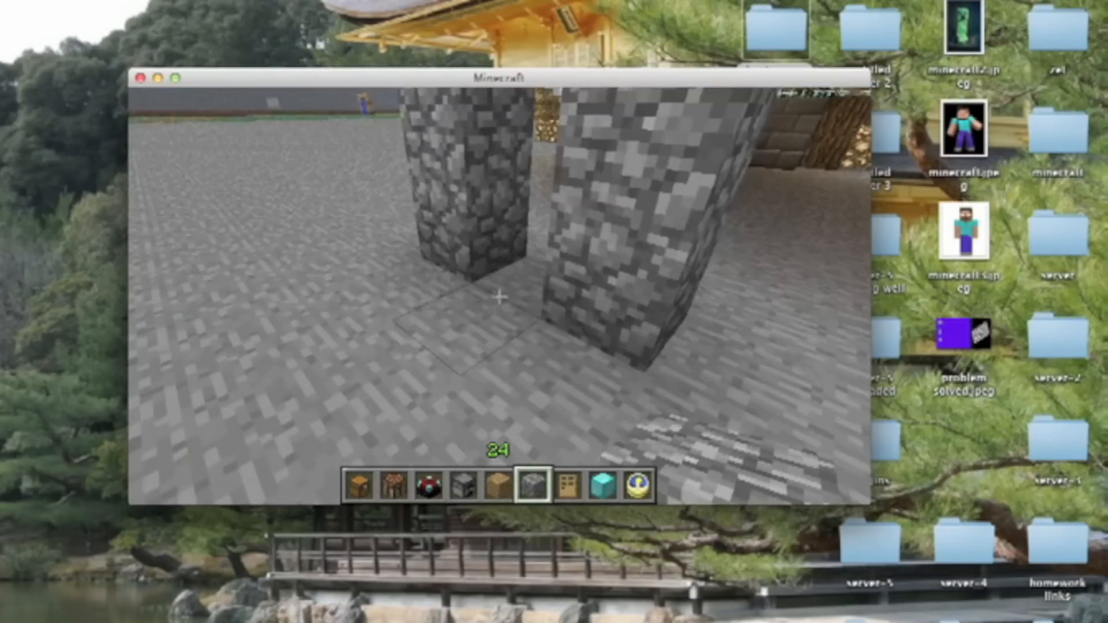
{"action": "key", "text": "8"}
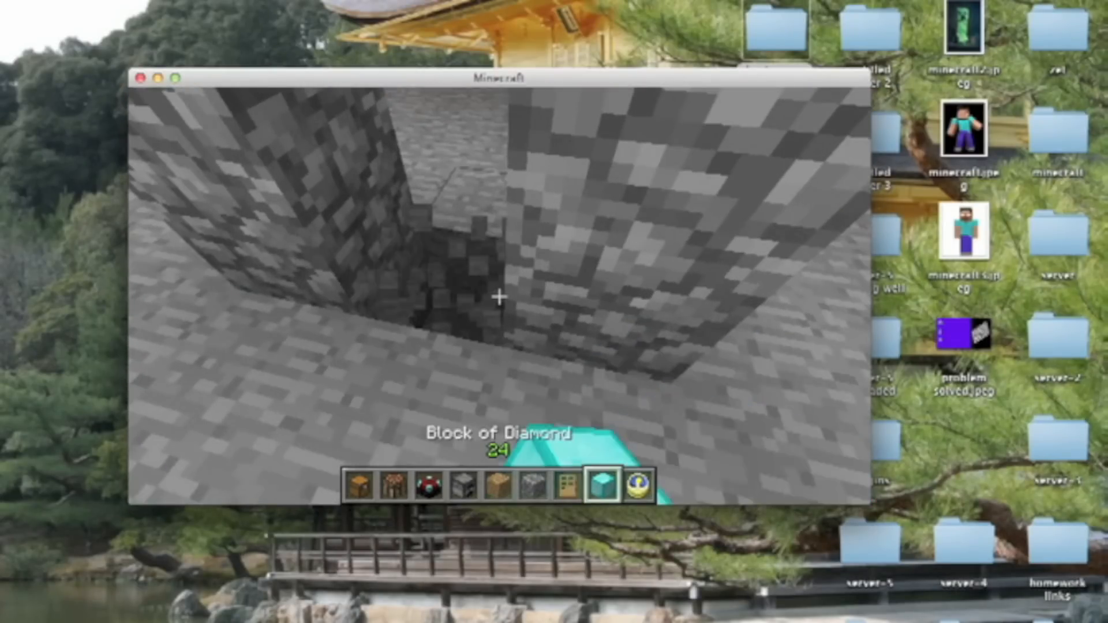
- Set a diamond block at the bottom of the gate's pit, re-placing it correctly
{"action": "key", "text": "9"}
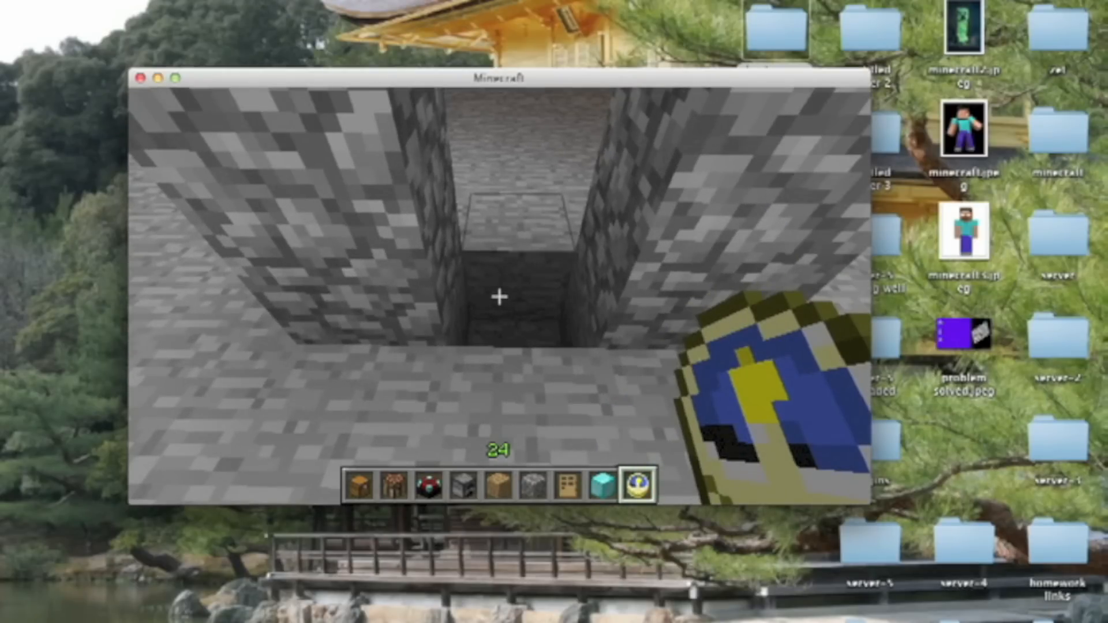
{"action": "key", "text": "8"}
{"action": "right_click", "coordinate": [498, 297]}
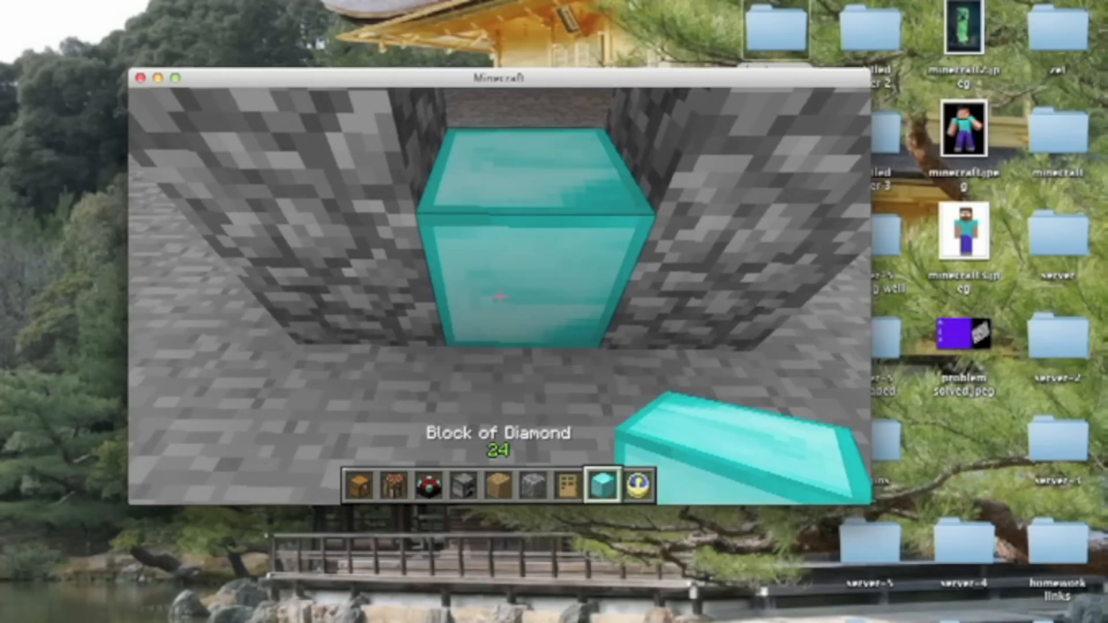
{"action": "left_click", "coordinate": [498, 296]}
{"action": "right_click", "coordinate": [499, 297]}
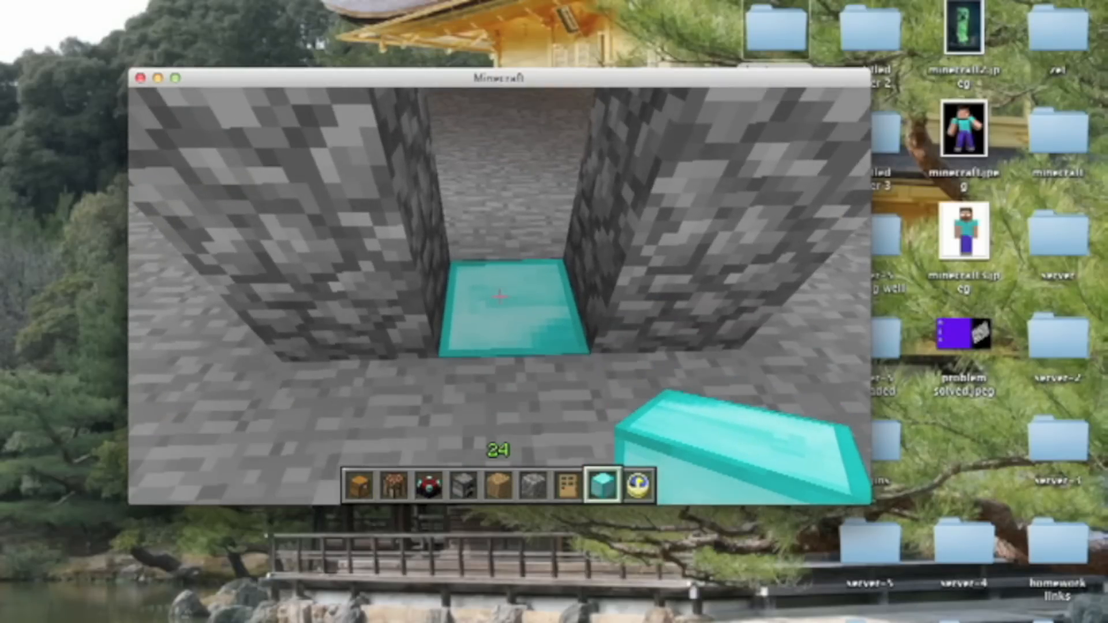
- Use the clock on the gate to show its cobblestone-wood-diamond materials and the two-gate count
{"action": "key", "text": "9"}
{"action": "right_click", "coordinate": [498, 297]}
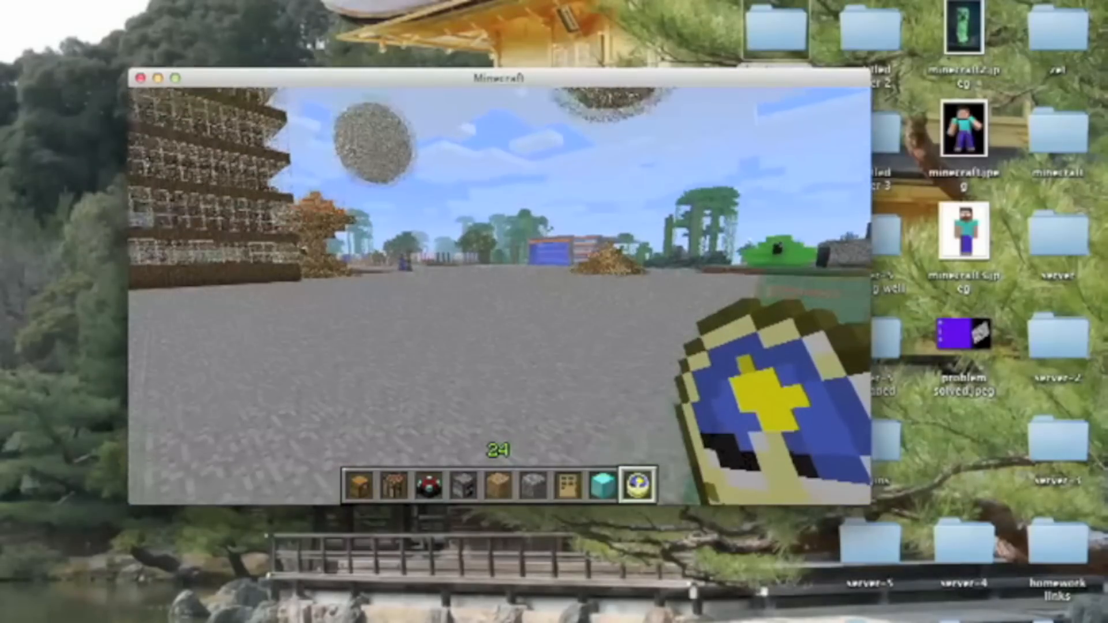
{"action": "scroll", "coordinate": [498, 295], "scroll_direction": "up", "scroll_amount": 1}
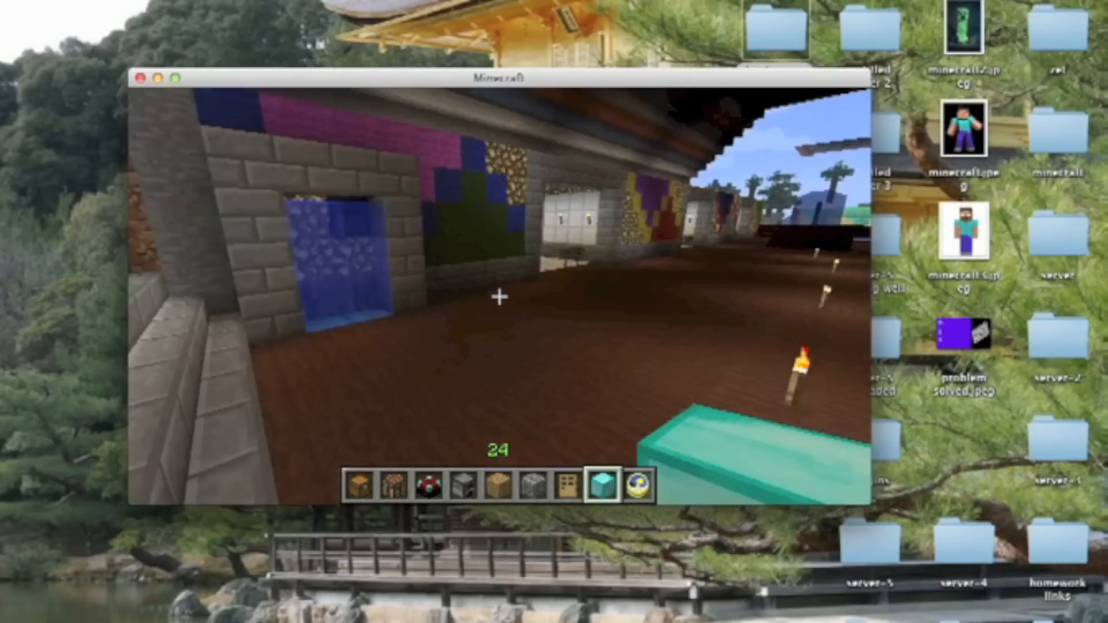
{"action": "scroll", "coordinate": [499, 298], "scroll_direction": "up", "scroll_amount": 2}
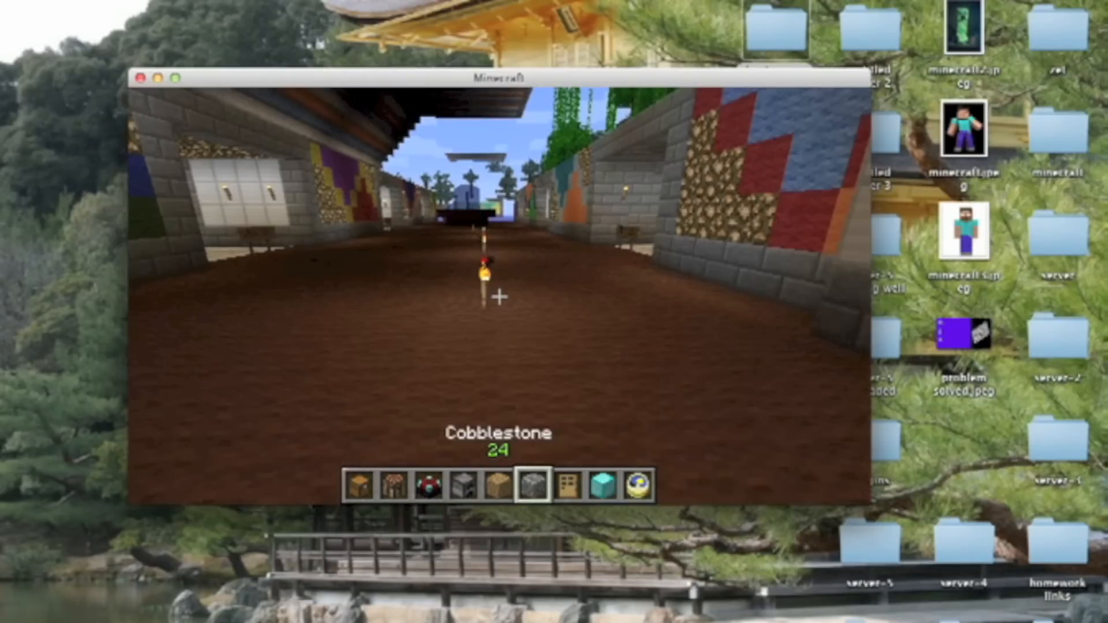
- Walk down the corridor and through the blue water portal in its wall
{"action": "key", "text": "w"}
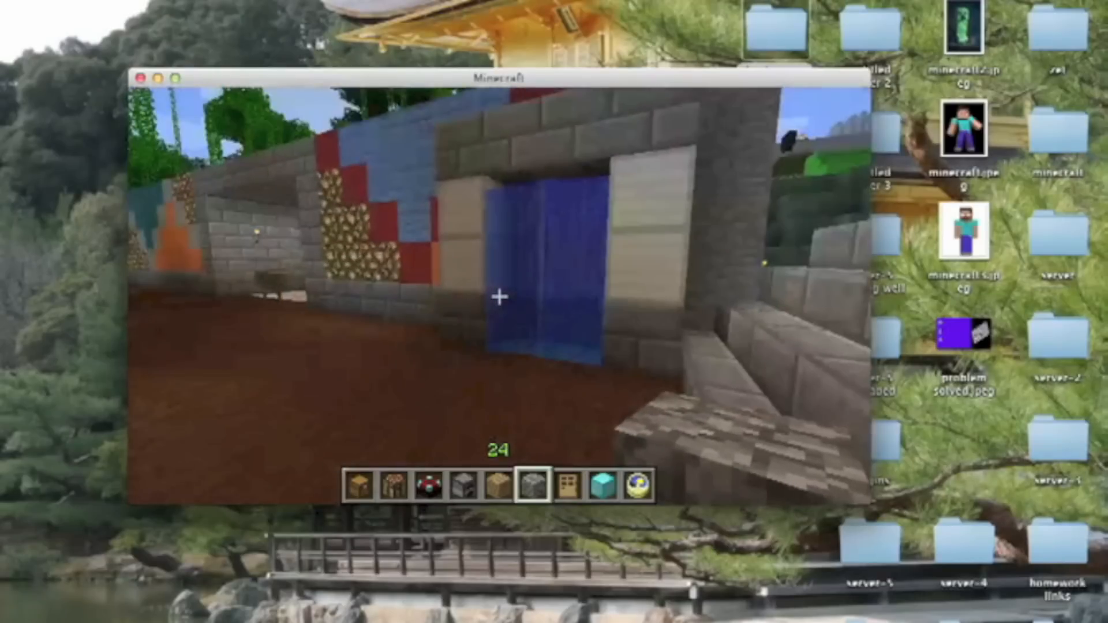
{"action": "key", "text": "w"}
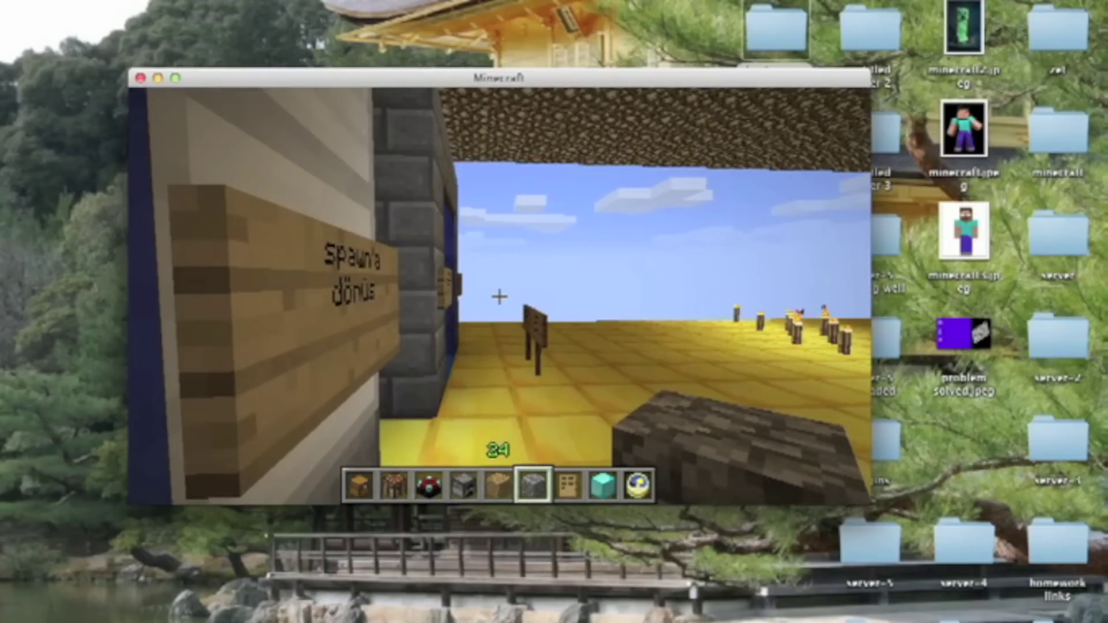
- Look around the gold-floored hub, hold the crafting table, and walk through the middle portal
{"action": "left_click_drag", "start_coordinate": [499, 296], "coordinate": [499, 298]}
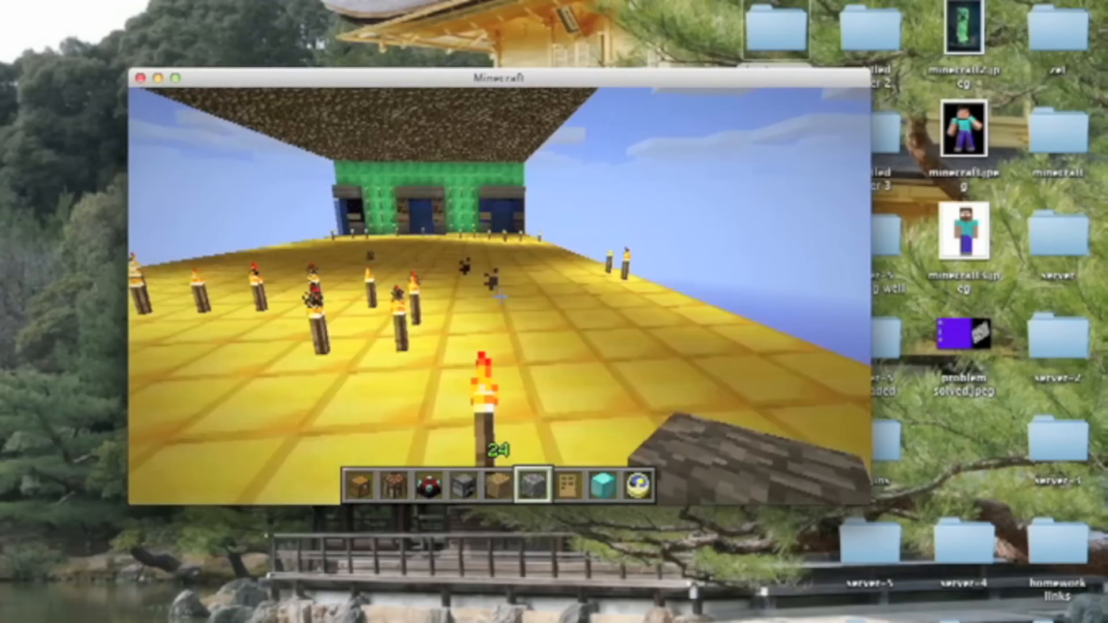
{"action": "key", "text": "5"}
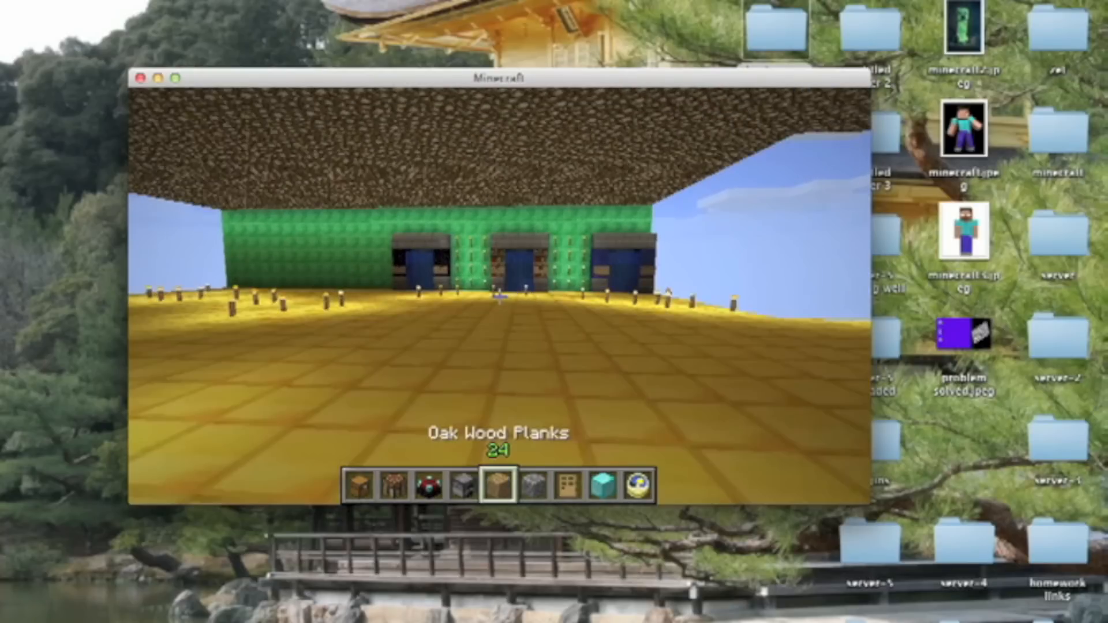
{"action": "key", "text": "2"}
{"action": "key", "text": "w"}
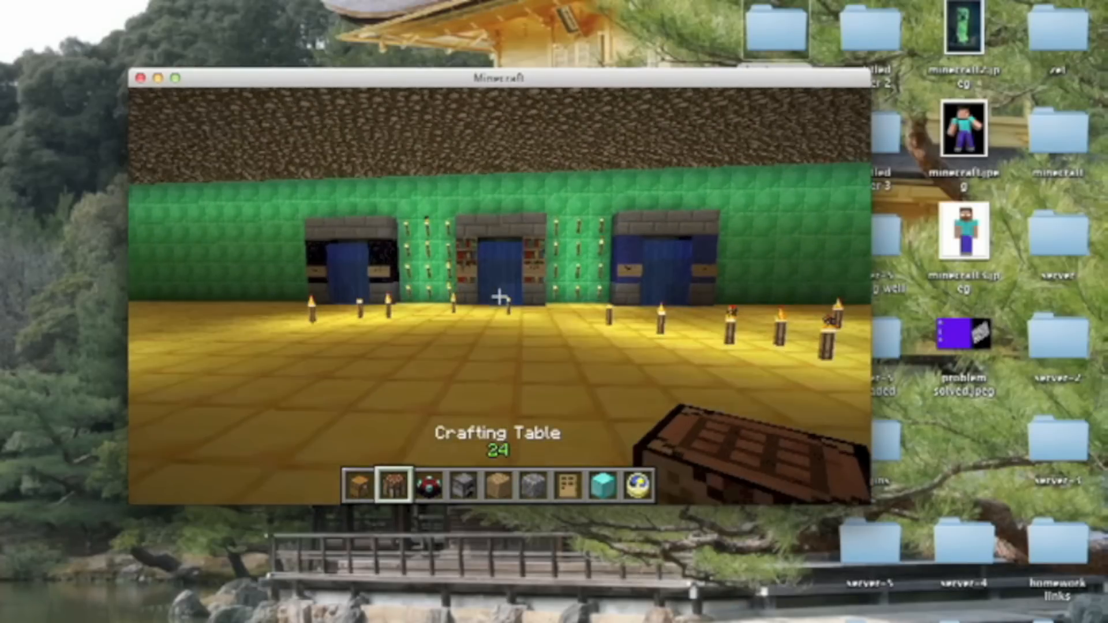
{"action": "key", "text": "w"}
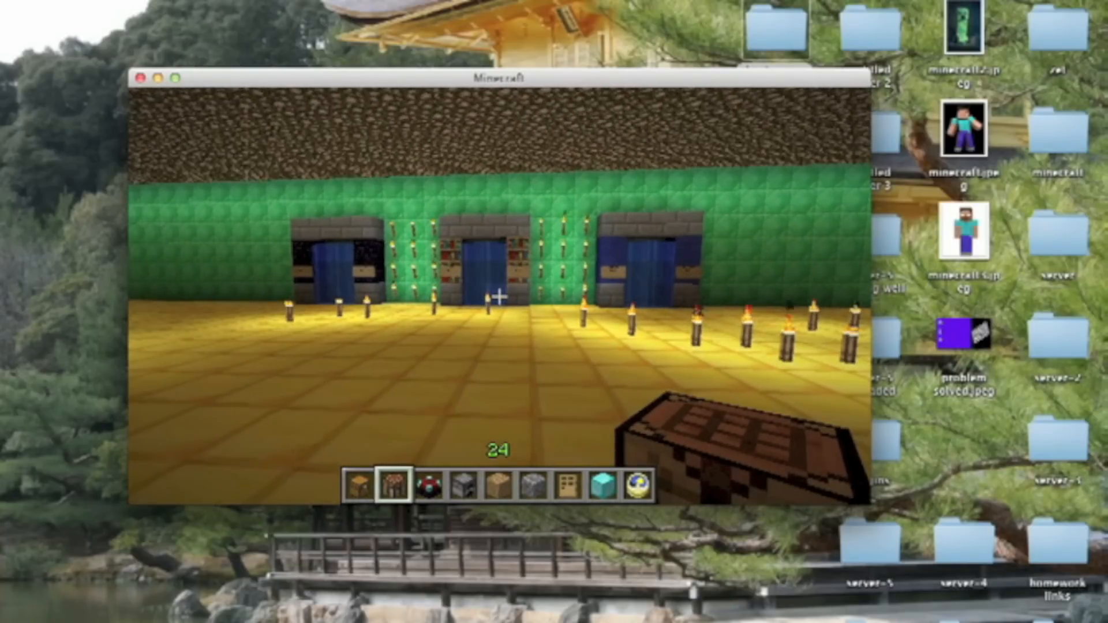
{"action": "key", "text": "w"}
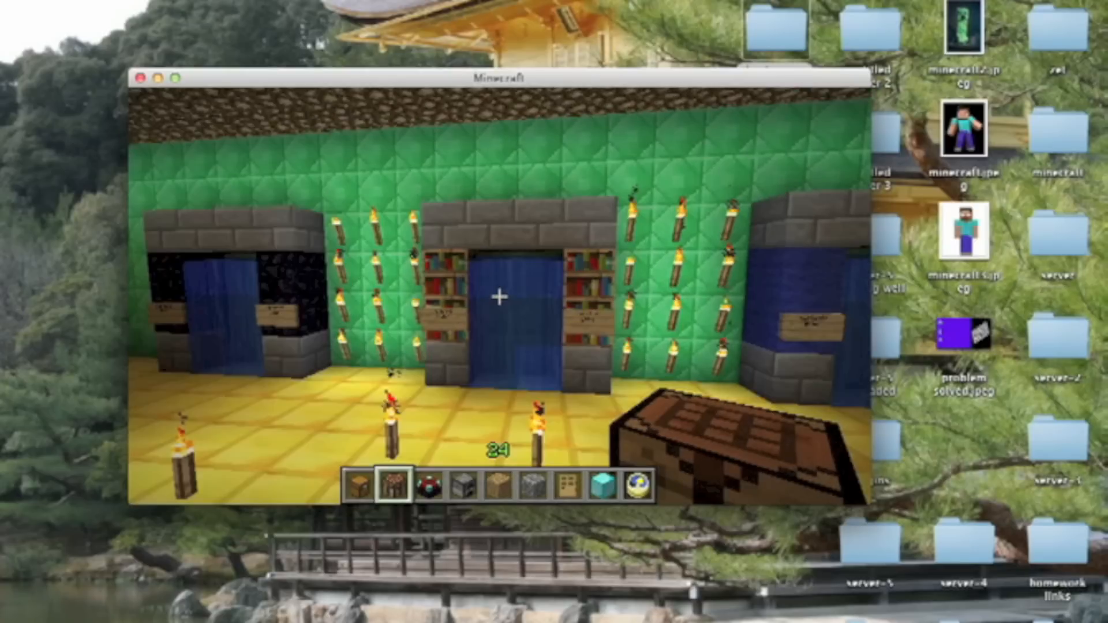
{"action": "key", "text": "w"}
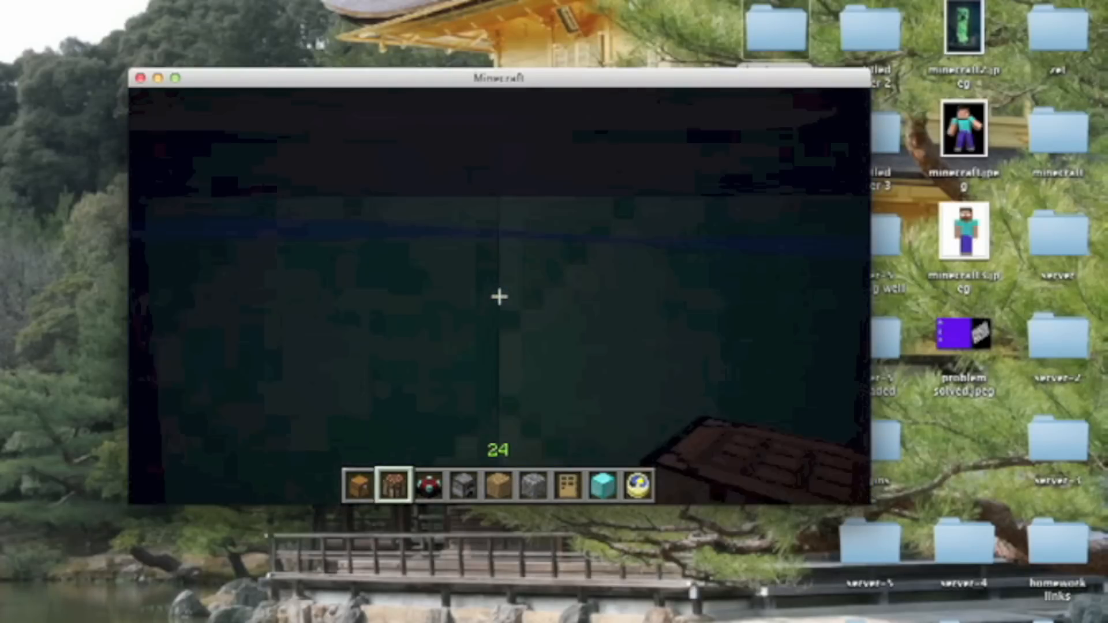
- Explore the bookshelf-lined enchanting room and return through its blue portal wall to the hub
{"action": "key", "text": "w"}
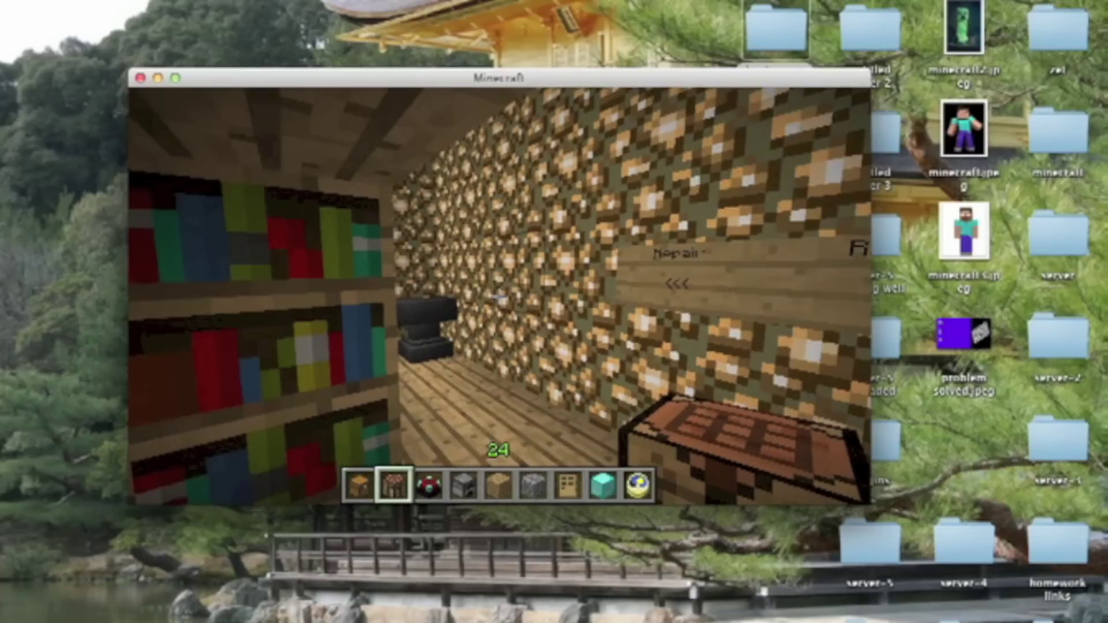
{"action": "left_click_drag", "start_coordinate": [499, 296], "coordinate": [499, 297]}
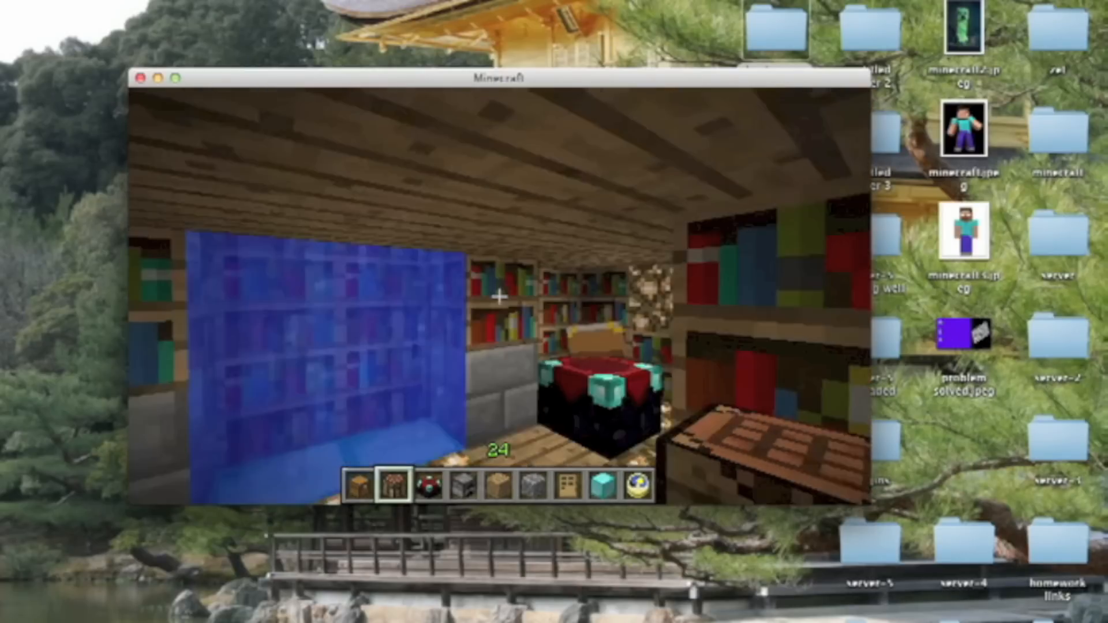
{"action": "key", "text": "w"}
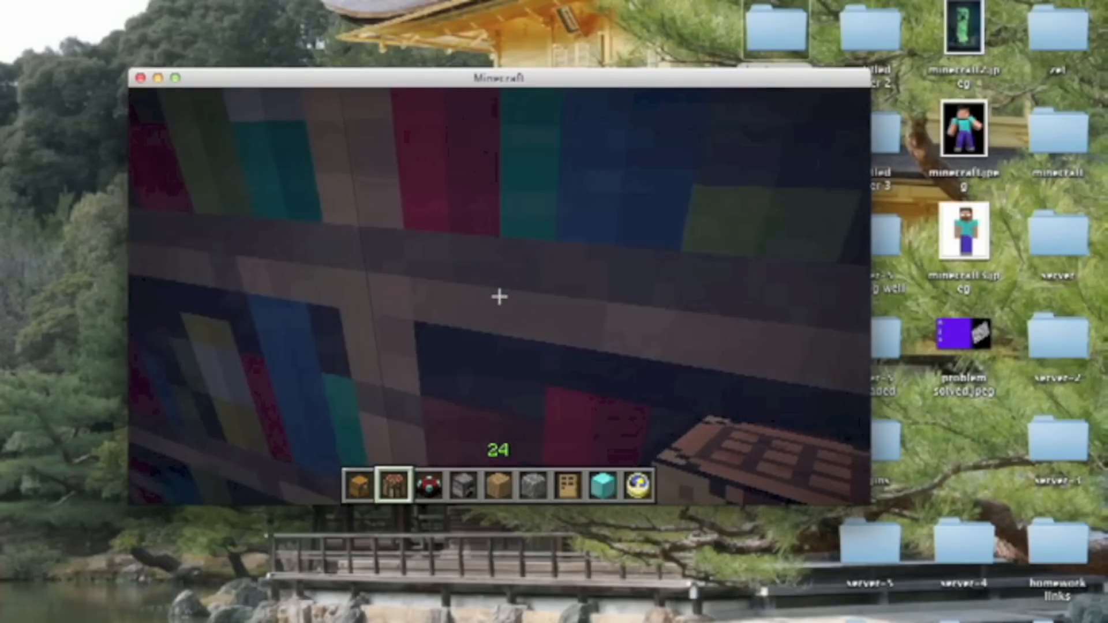
{"action": "key", "text": "s"}
{"action": "key", "text": "w"}
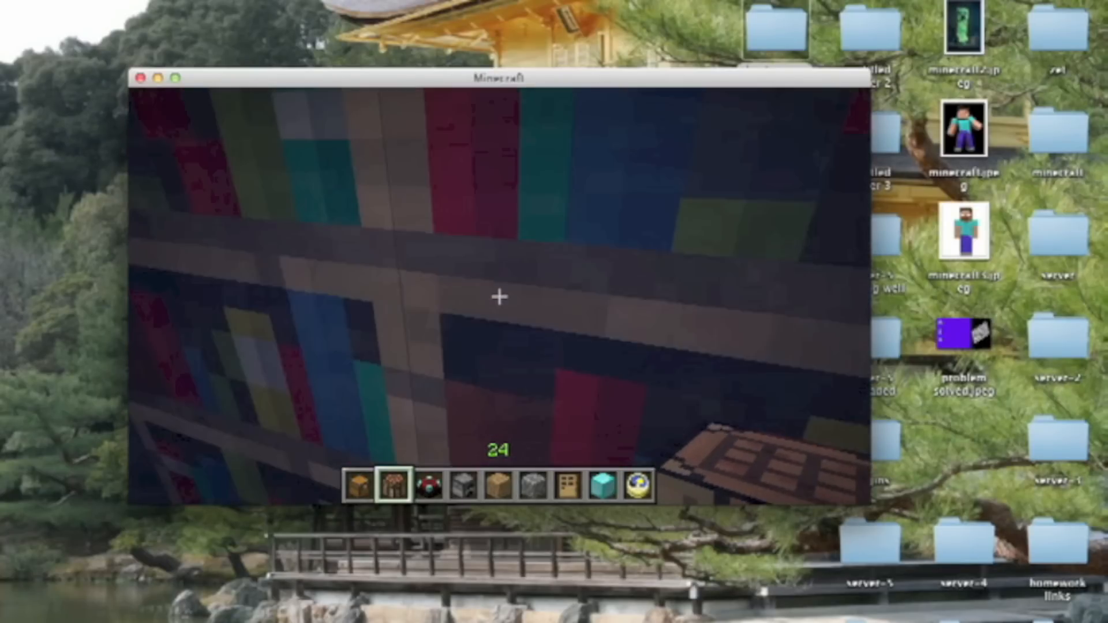
- Cross the hub and pass through the 'markette gider' portal into the market plaza
{"action": "key", "text": "w"}
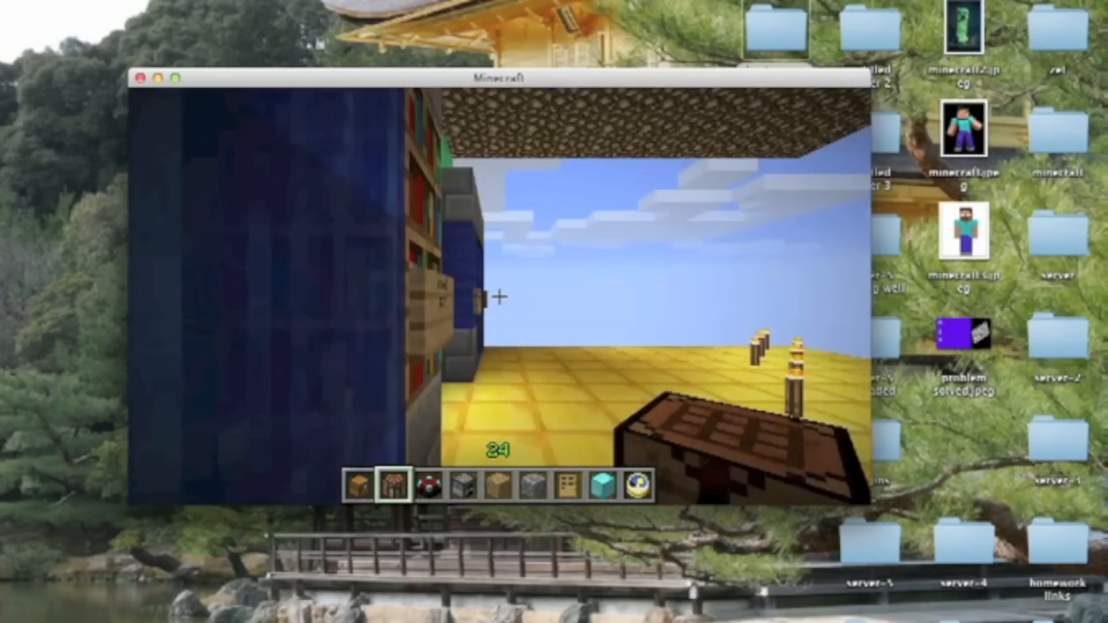
{"action": "key", "text": "w"}
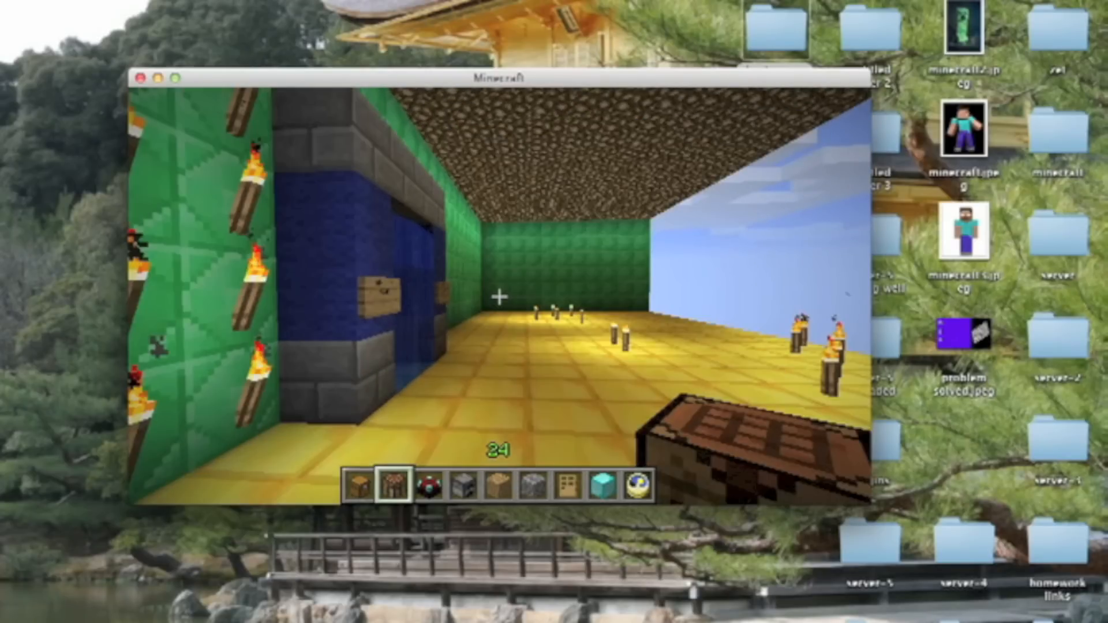
{"action": "key", "text": "w"}
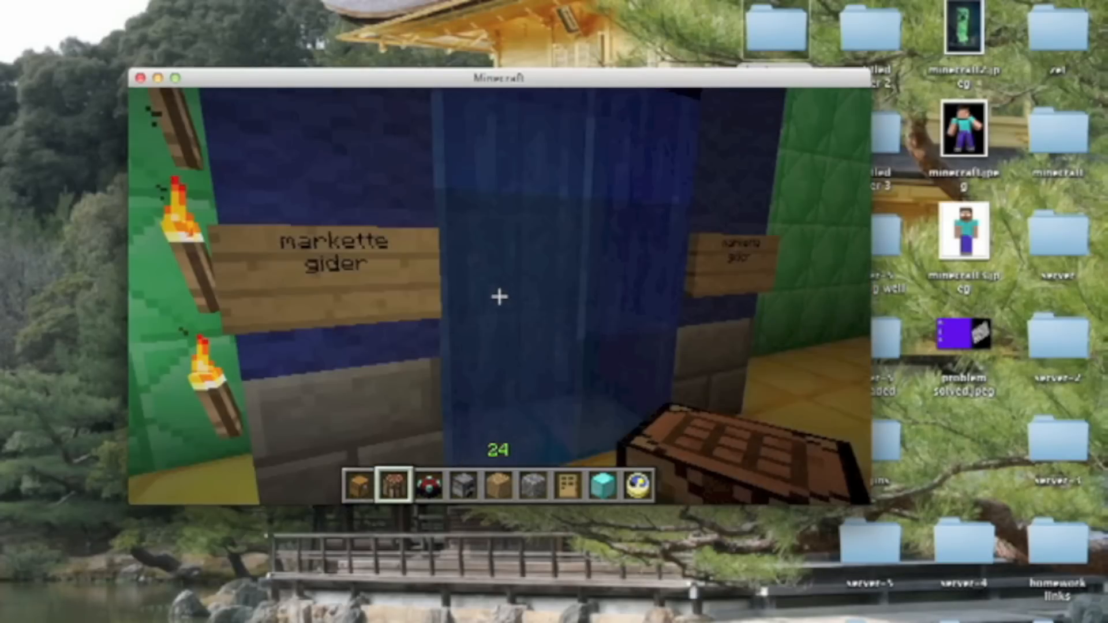
{"action": "key", "text": "w"}
{"action": "key", "text": "w"}
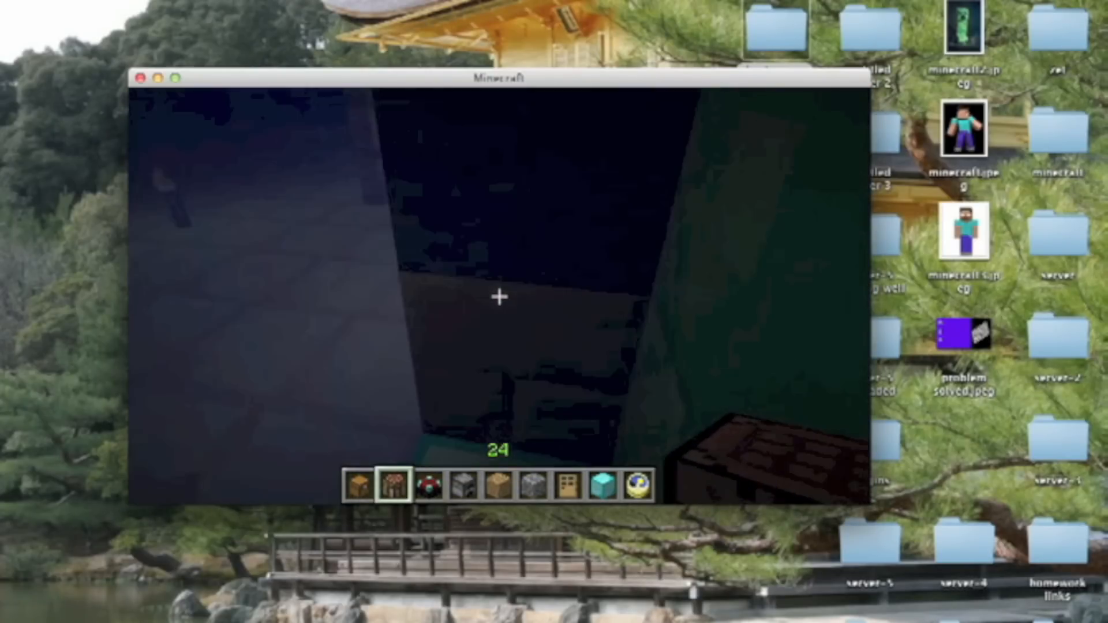
{"action": "key", "text": "w"}
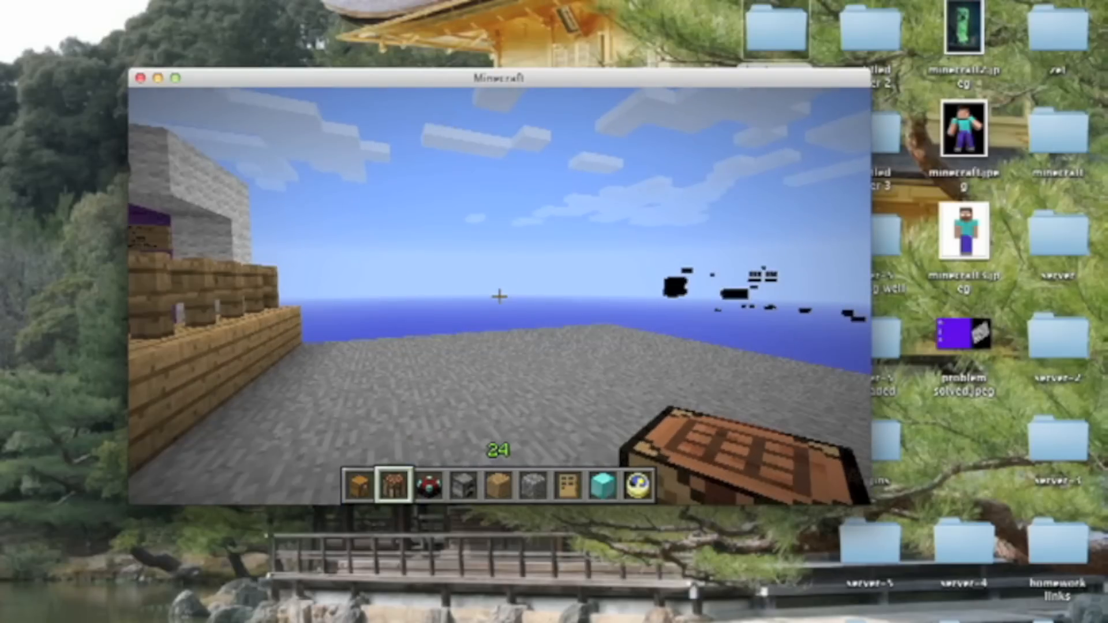
- Tour the wooden market stall and the black-and-white item-frame stall
{"action": "key", "text": "w"}
{"action": "key", "text": "w"}
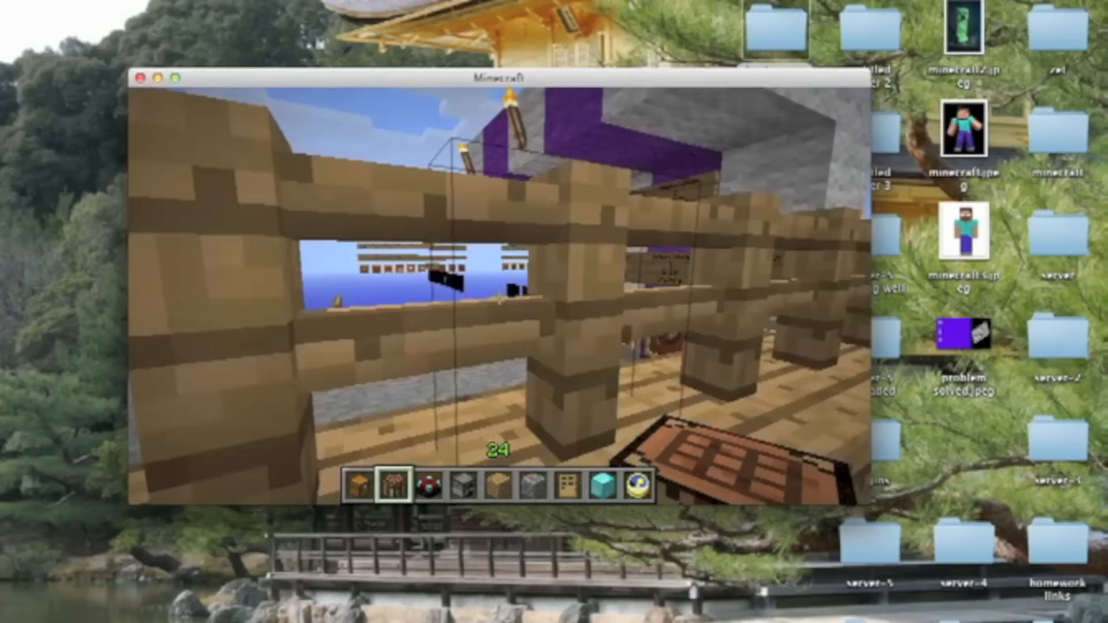
{"action": "key", "text": "s"}
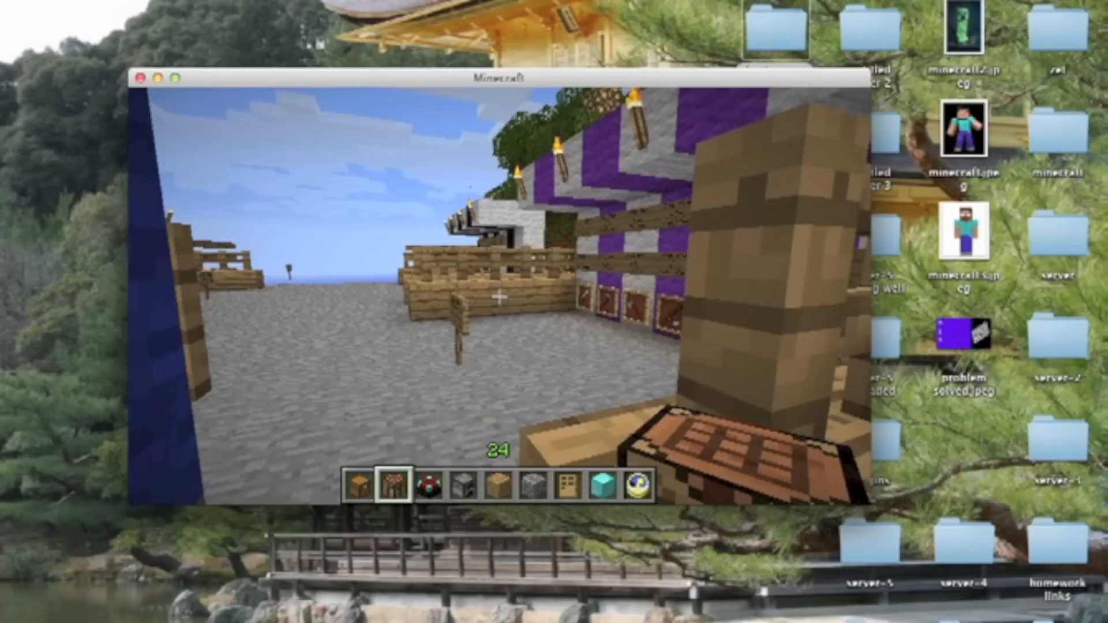
{"action": "key", "text": "a"}
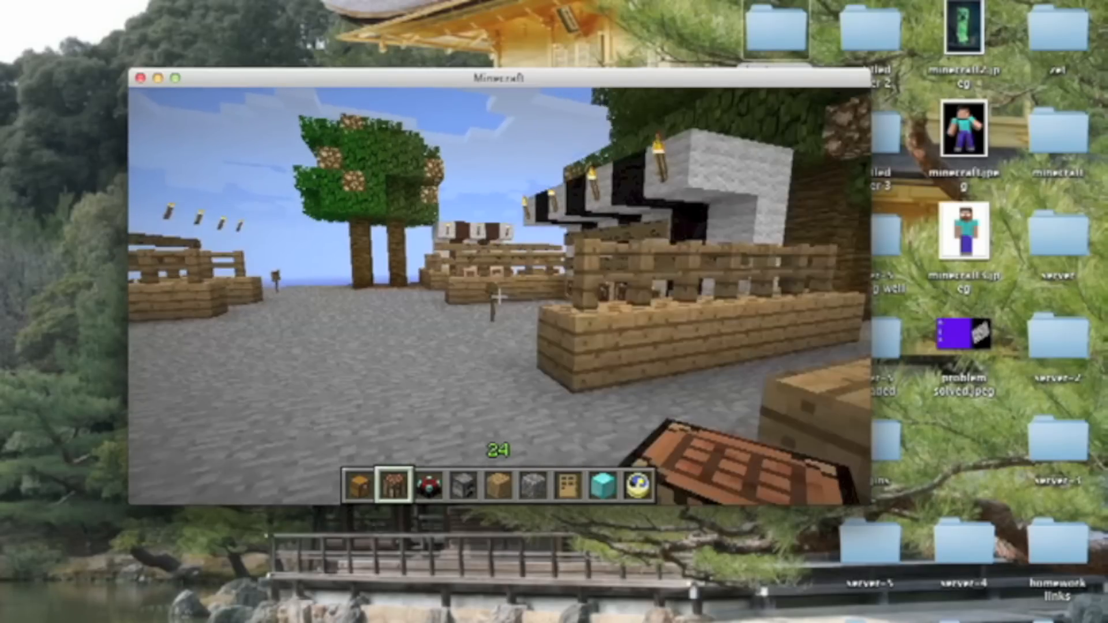
{"action": "key", "text": "w"}
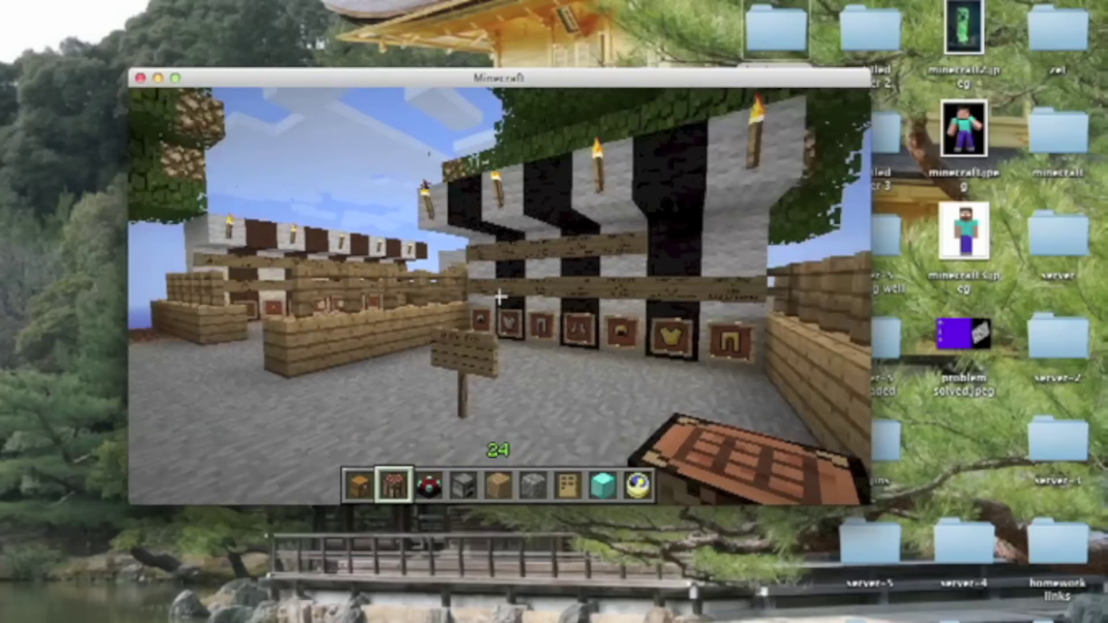
- Turn back and step through the market's 'alanina gider' blue gate to the hub
{"action": "left_click_drag", "start_coordinate": [501, 298], "coordinate": [260, 298]}
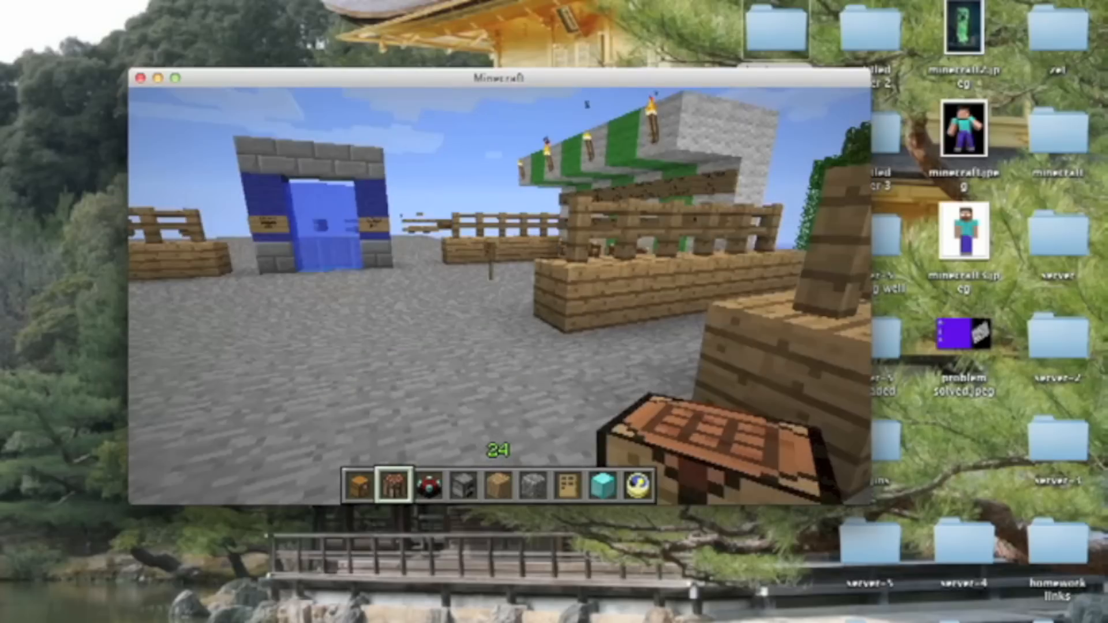
{"action": "key", "text": "w"}
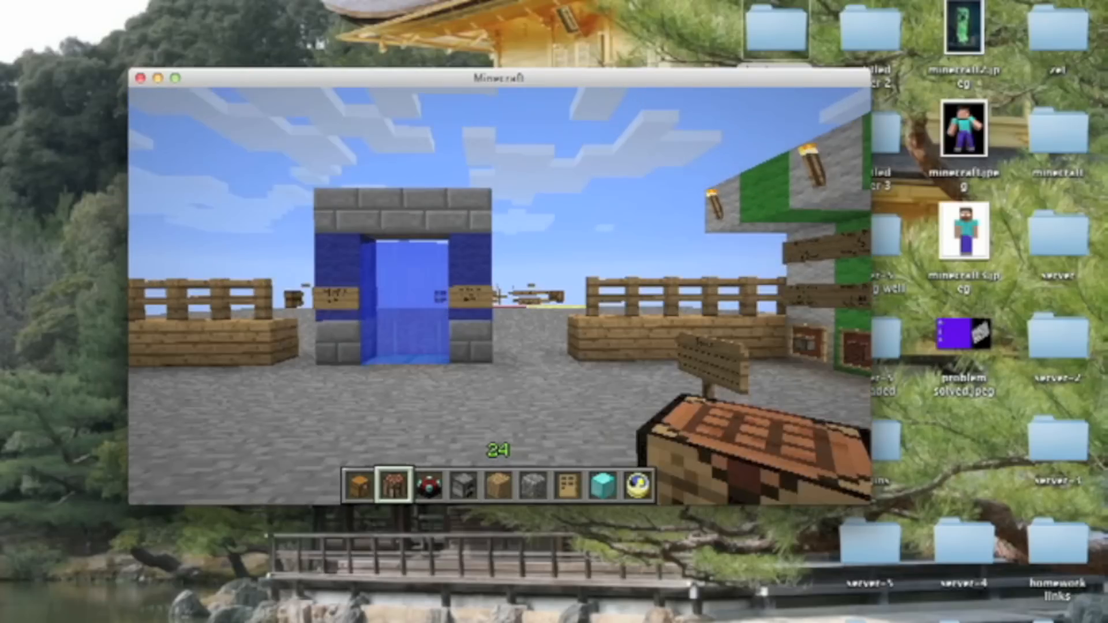
{"action": "key", "text": "w"}
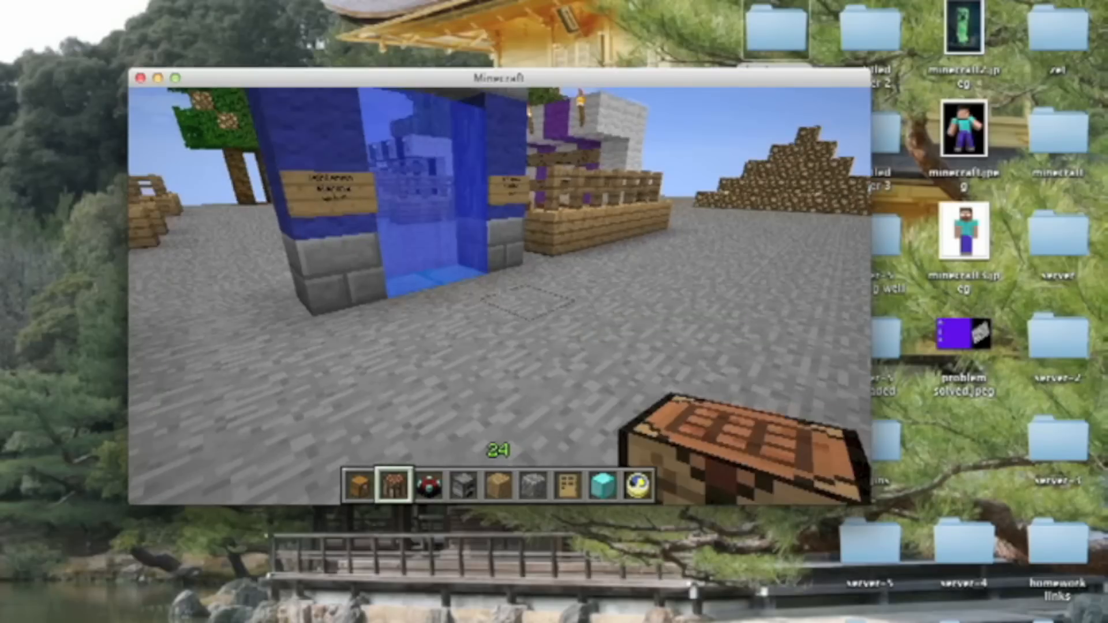
{"action": "key", "text": "w"}
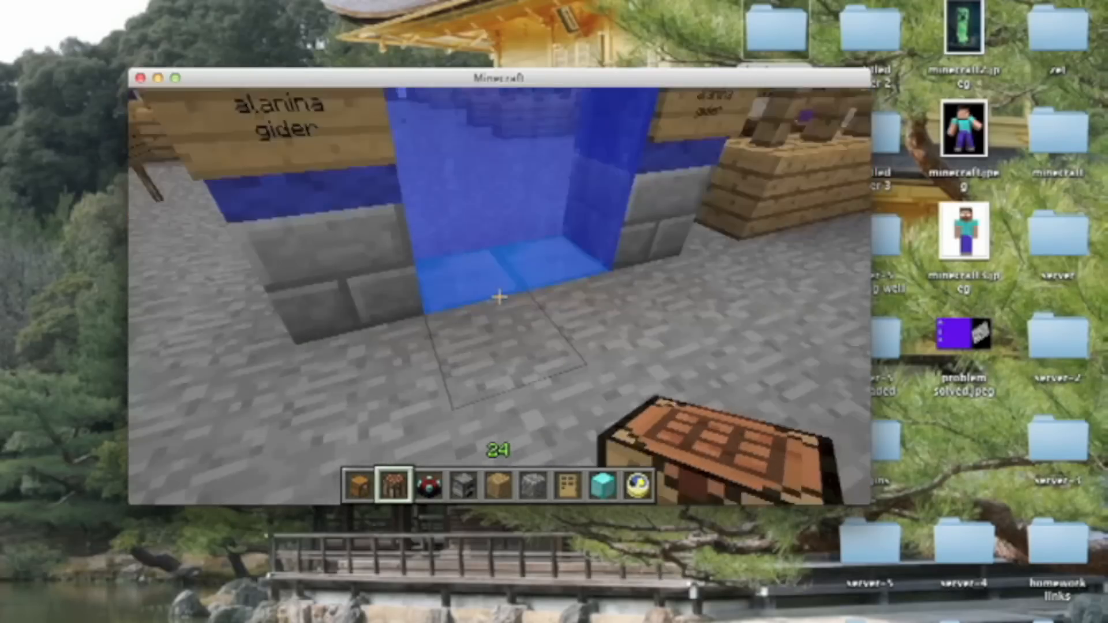
{"action": "key", "text": "w"}
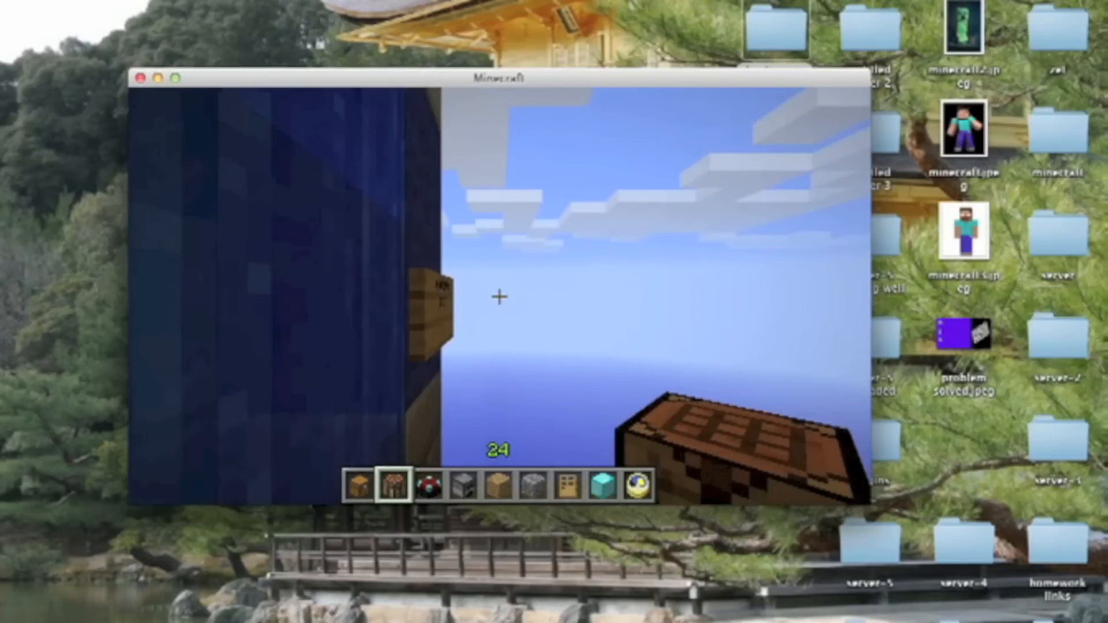
- From the hub, enter a blue water portal and look around the dark enclosed area
{"action": "key", "text": "w"}
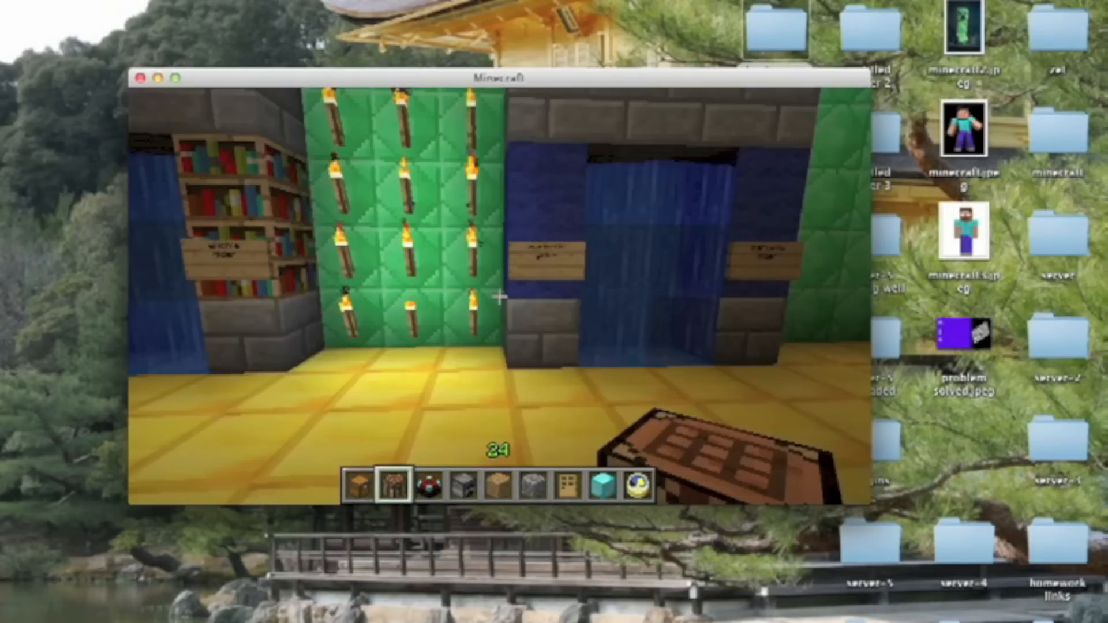
{"action": "key", "text": "w"}
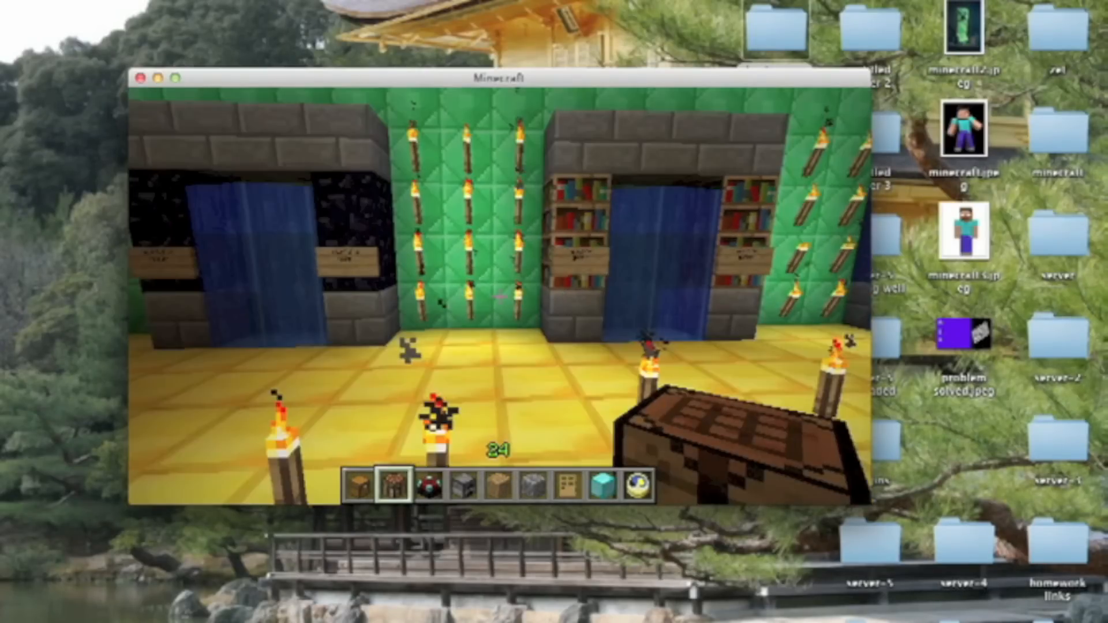
{"action": "key", "text": "w"}
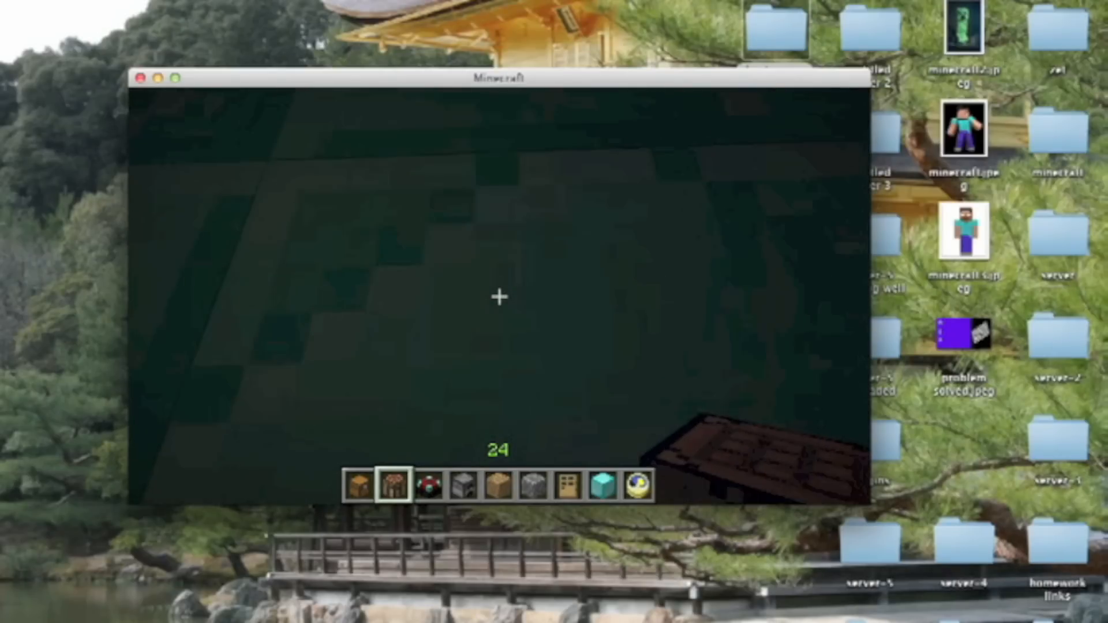
{"action": "key", "text": "w"}
{"action": "key", "text": "w"}
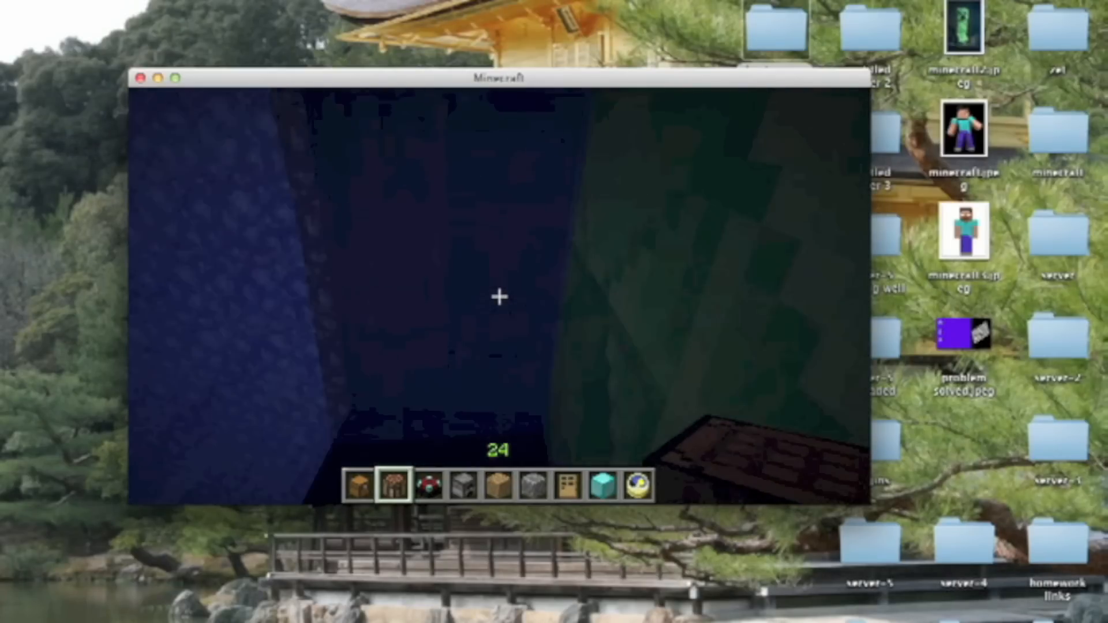
{"action": "key", "text": "w"}
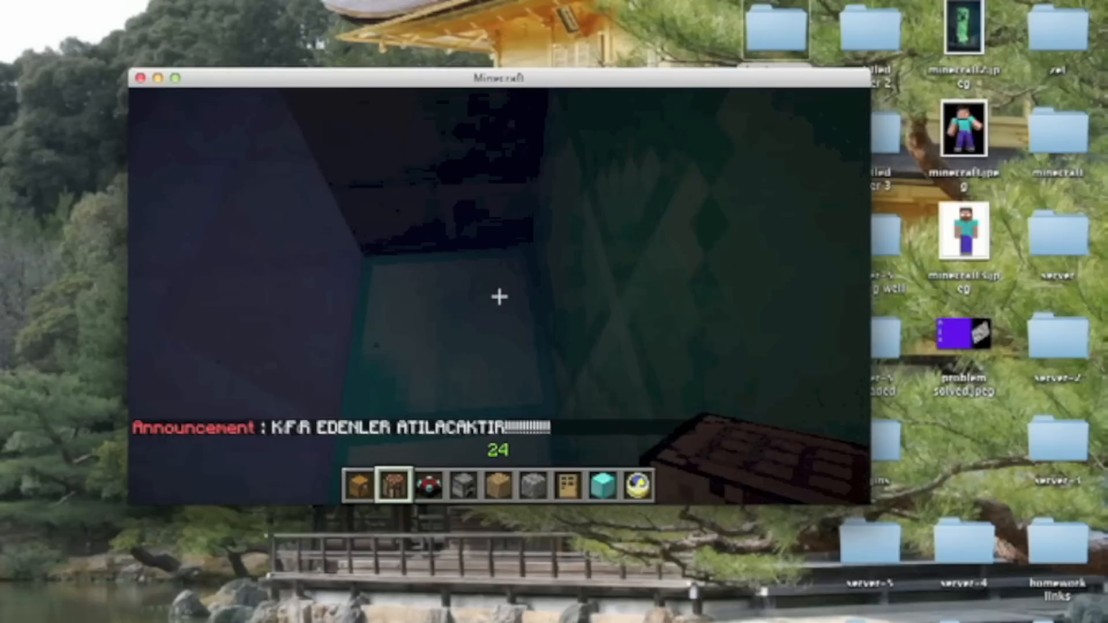
{"action": "key", "text": "w"}
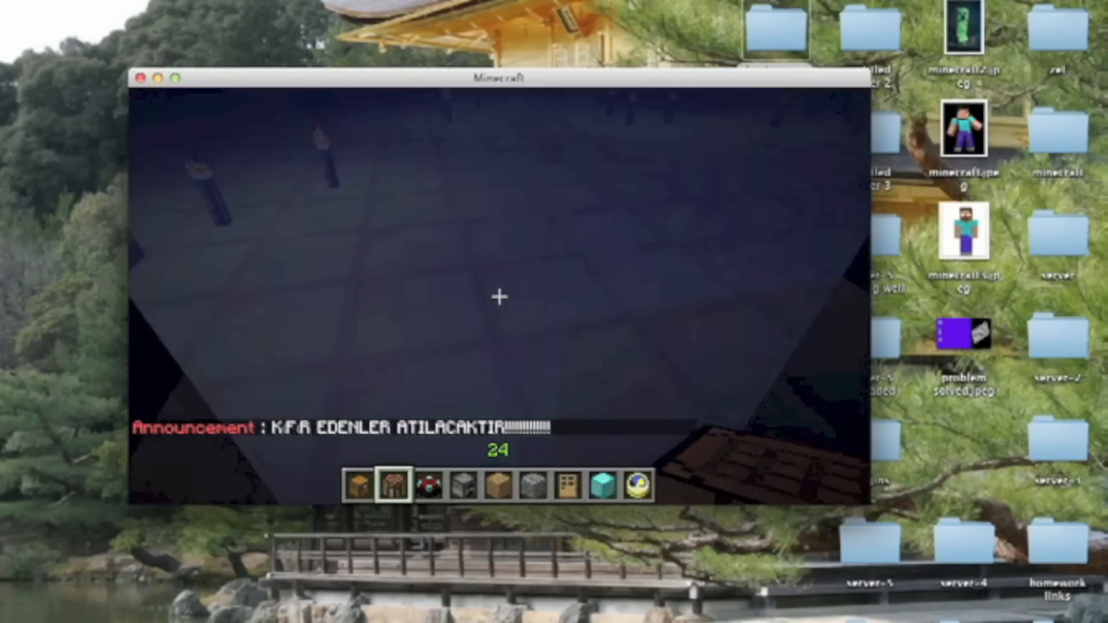
{"action": "key", "text": "w"}
{"action": "key", "text": "w"}
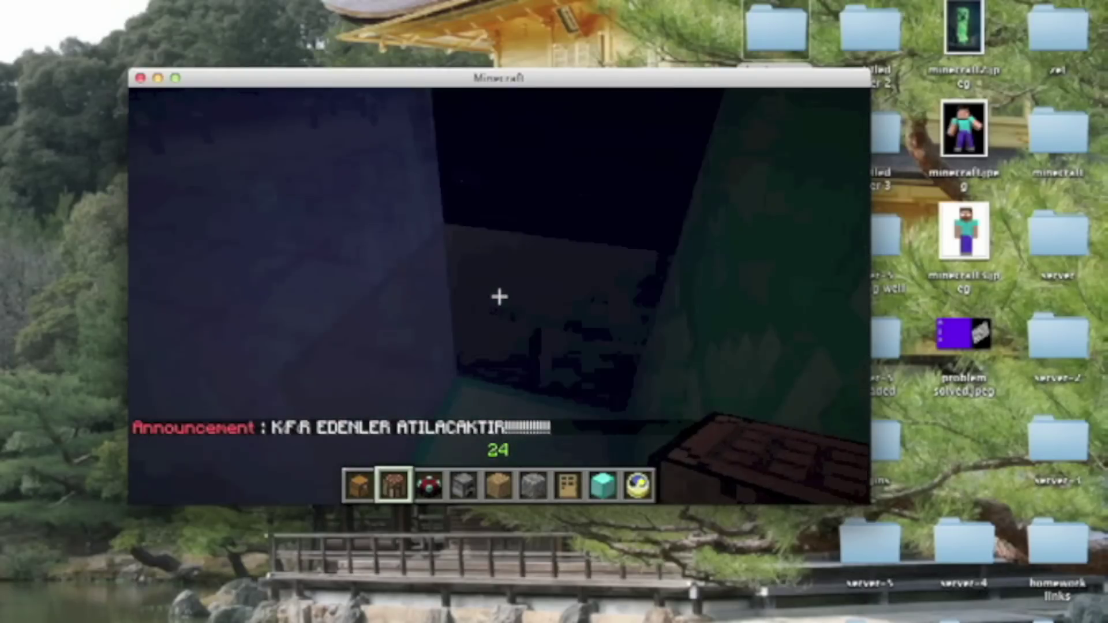
{"action": "key", "text": "w"}
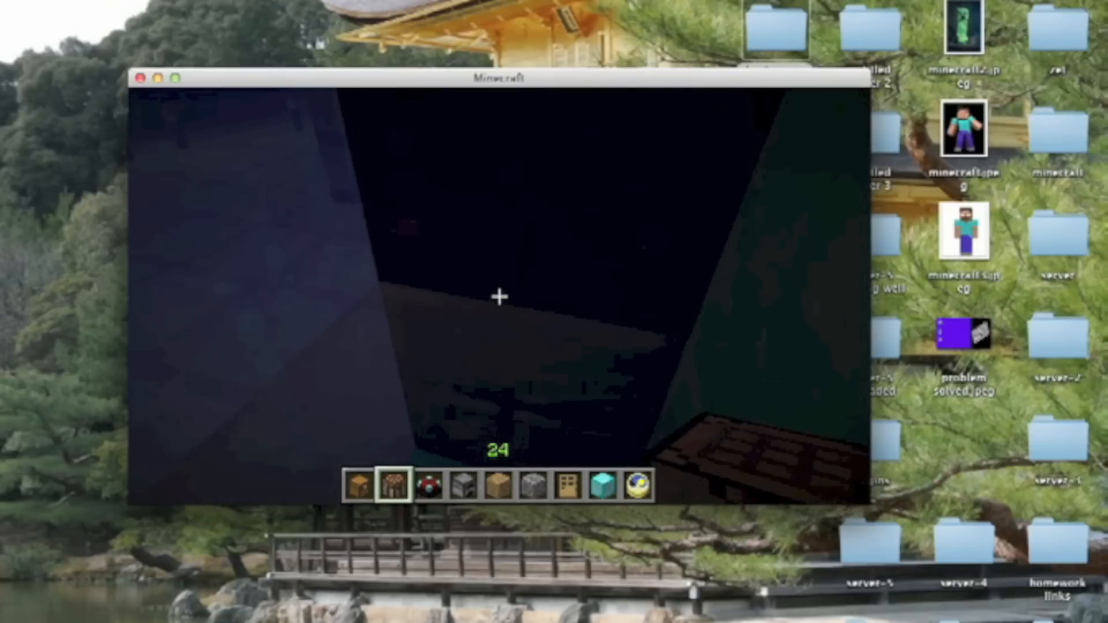
- Reach the signed obsidian portal holding diamond blocks and walk through it back to the torch-lit hub
{"action": "key", "text": "w"}
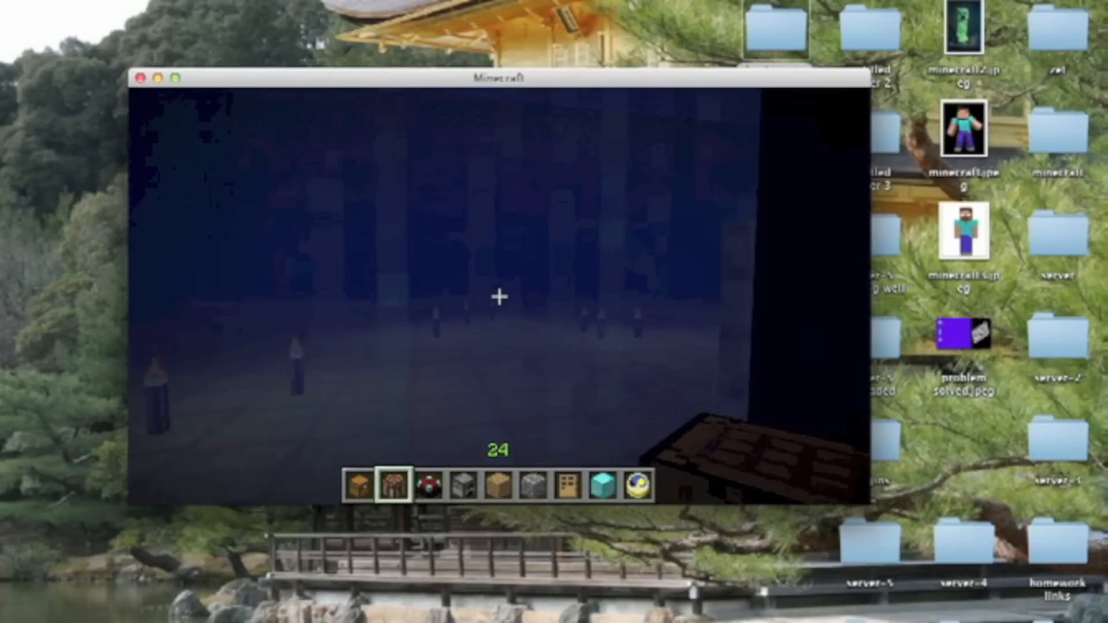
{"action": "key", "text": "w"}
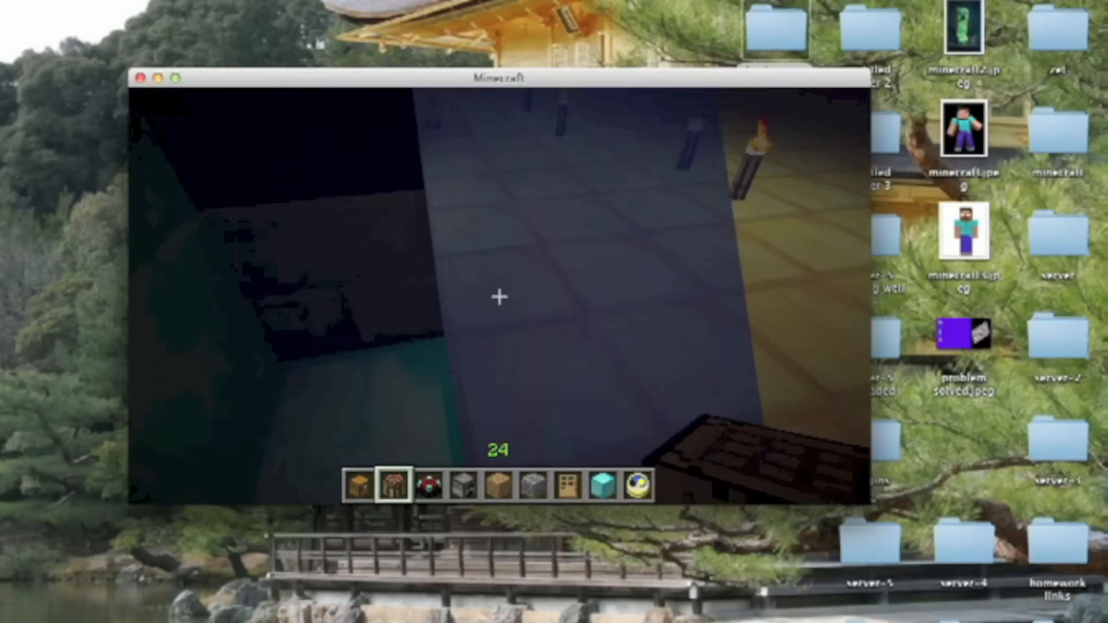
{"action": "key", "text": "w"}
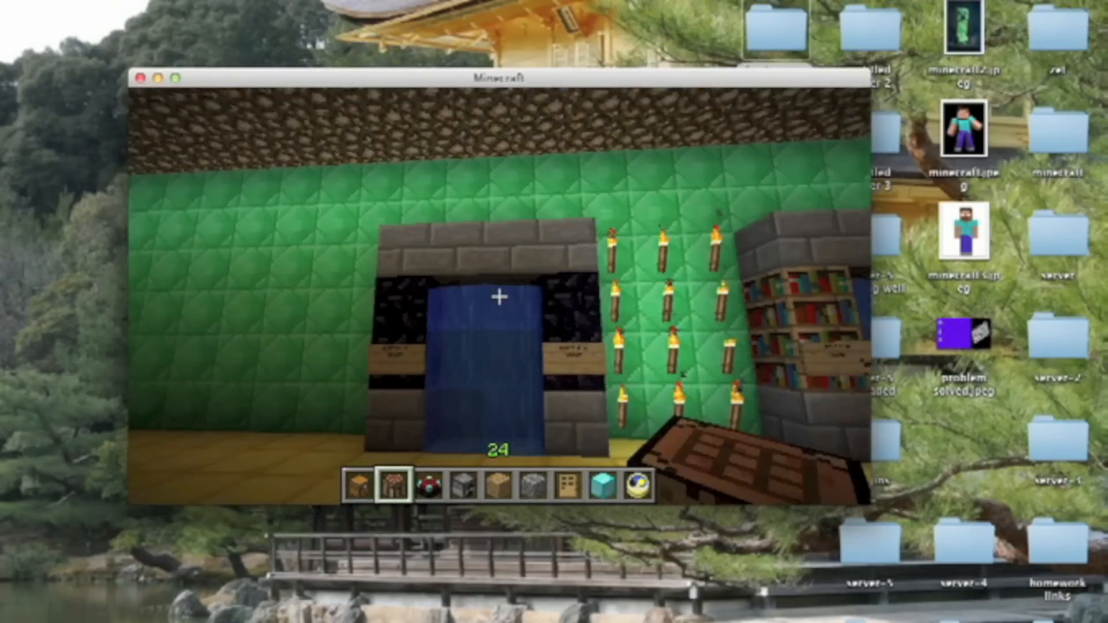
{"action": "scroll", "coordinate": [499, 298], "scroll_direction": "down", "scroll_amount": 3}
{"action": "scroll", "coordinate": [498, 298], "scroll_direction": "up", "scroll_amount": 1}
{"action": "key", "text": "w"}
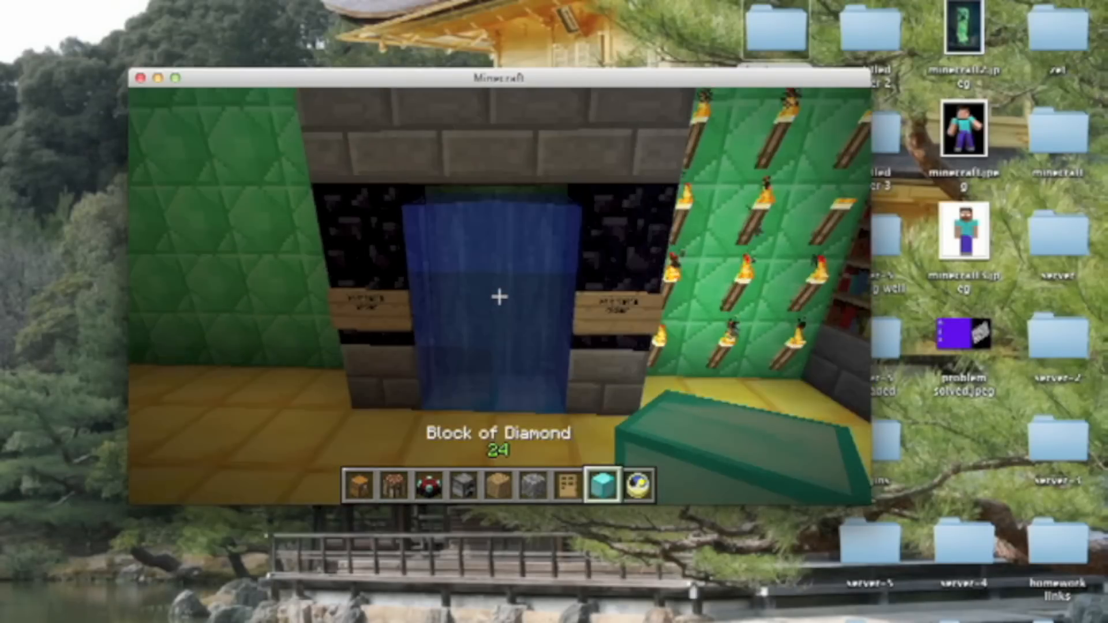
{"action": "key", "text": "w"}
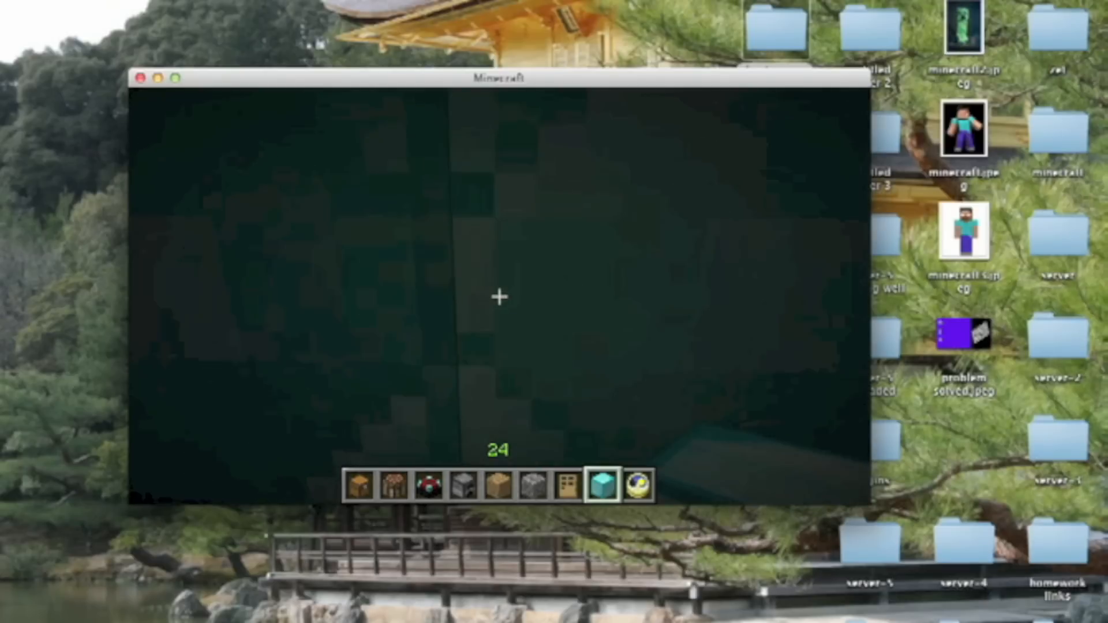
{"action": "key", "text": "w"}
{"action": "left_click_drag", "start_coordinate": [499, 298], "coordinate": [499, 298]}
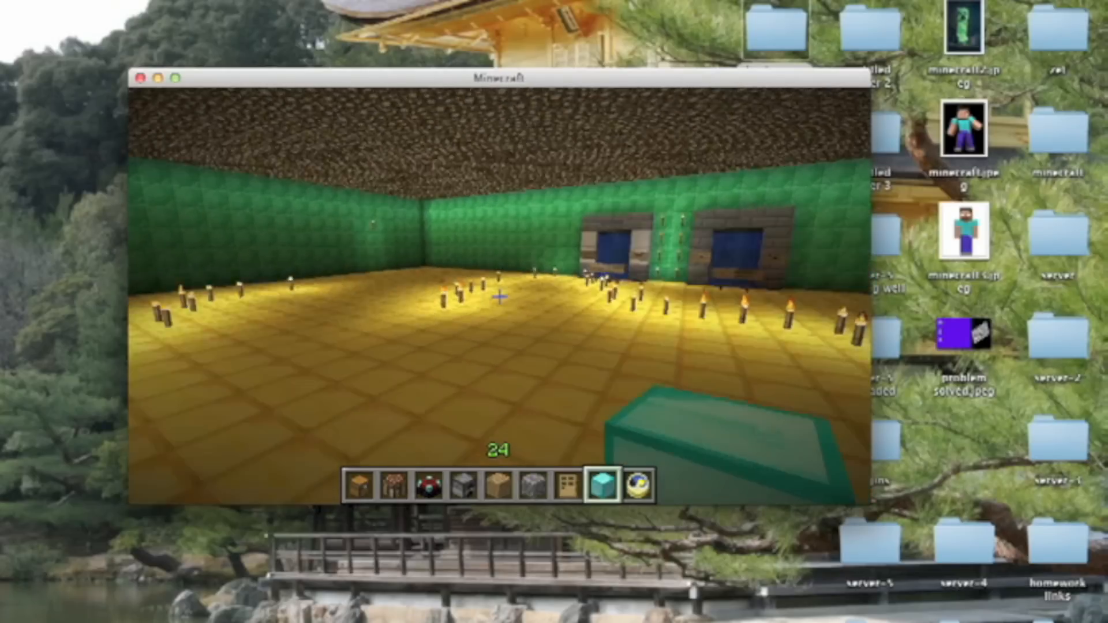
- Take the left portal on the hub's far wall again, then start a warp command in chat
{"action": "key", "text": "w"}
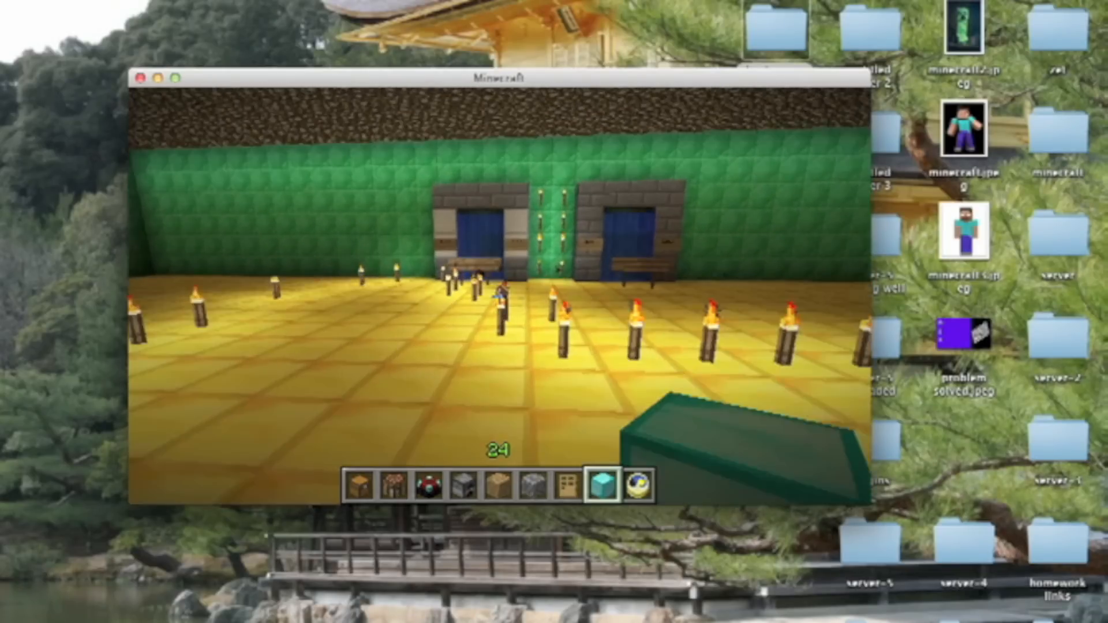
{"action": "key", "text": "w"}
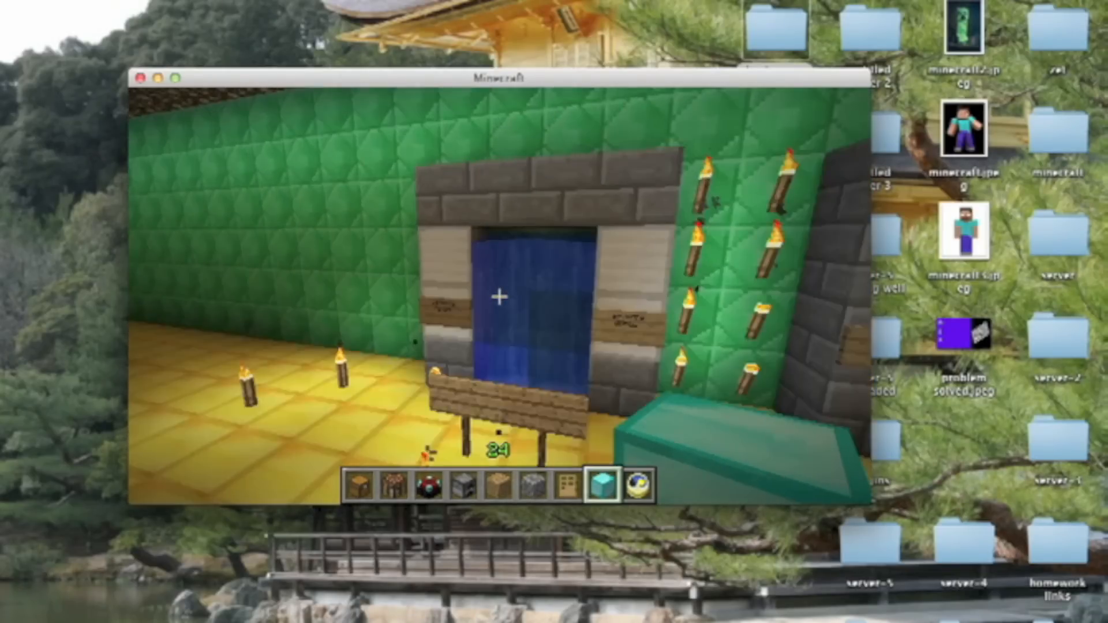
{"action": "key", "text": "w"}
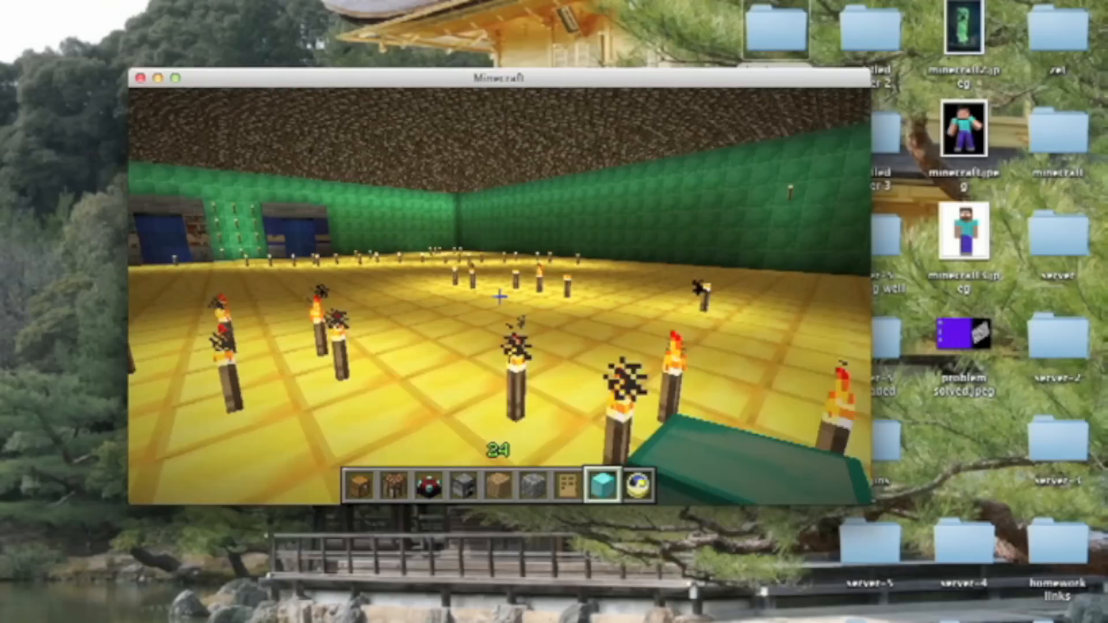
{"action": "key", "text": "t"}
{"action": "type", "text": "/wrap otel"}
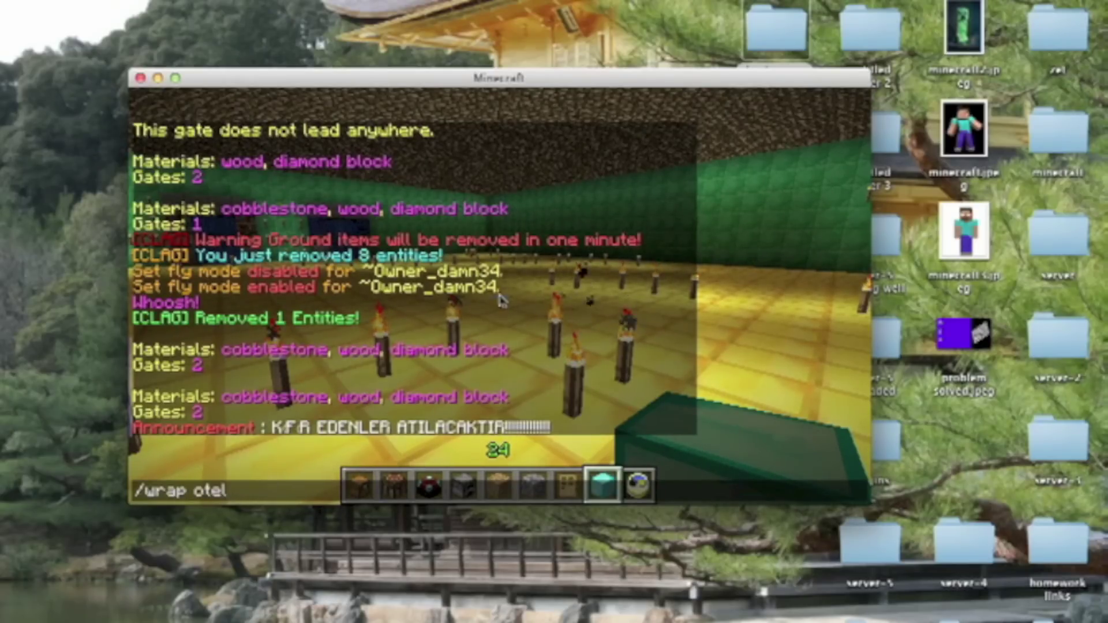
- Retry the warp after 'hotel' fails, teleporting with /warp otel to the seaside wooden hotel
{"action": "key", "text": "Return"}
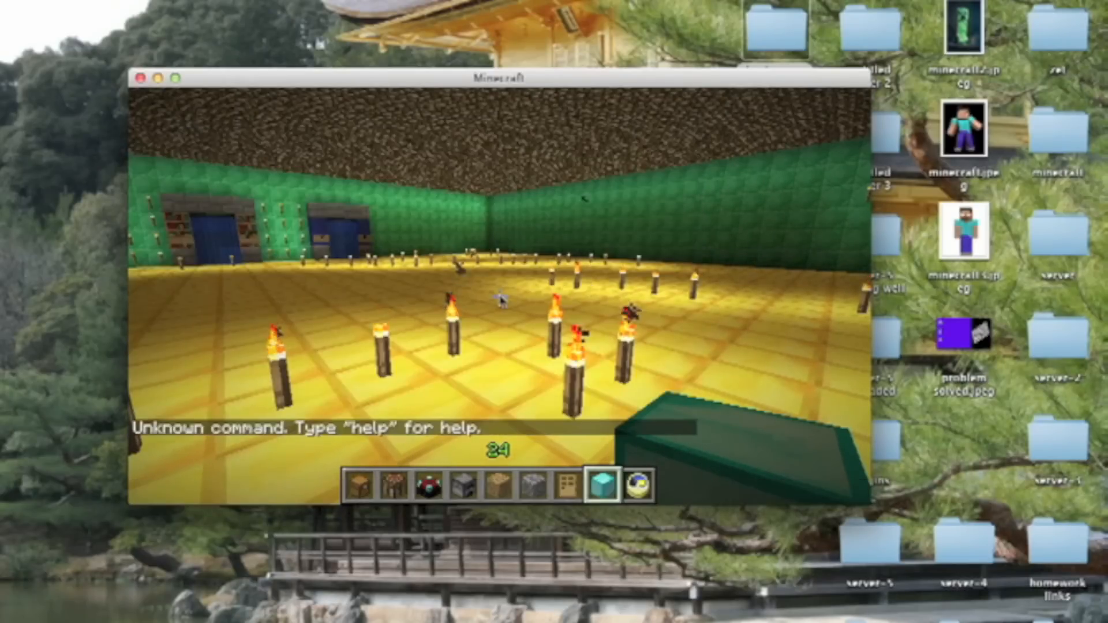
{"action": "key", "text": "t"}
{"action": "type", "text": "/wrp hotel"}
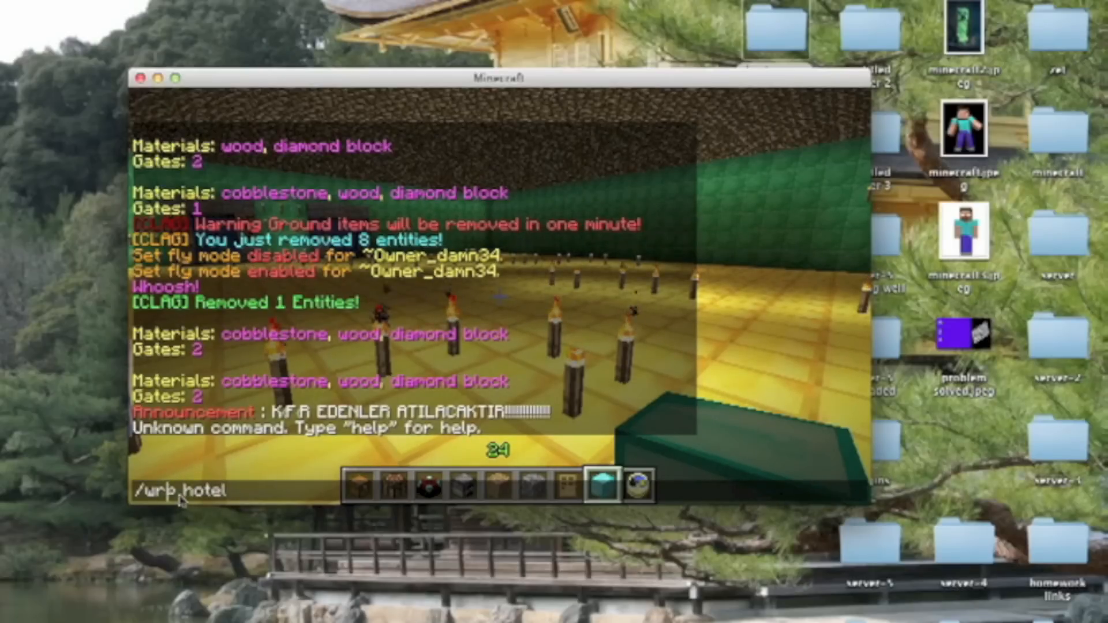
{"action": "type", "text": "a"}
{"action": "key", "text": "Return"}
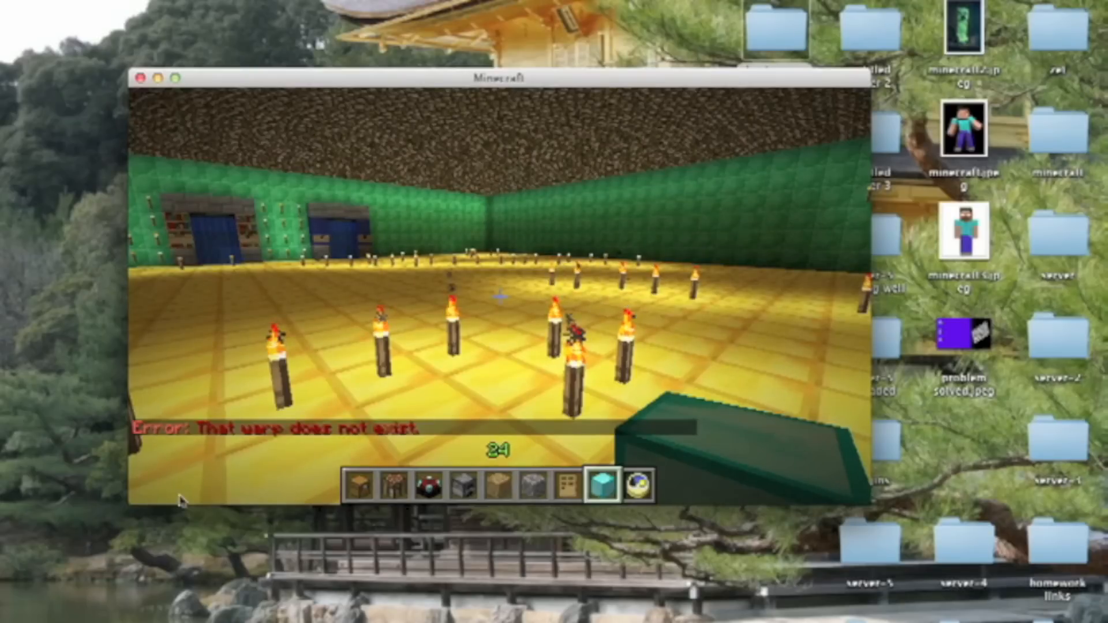
{"action": "key", "text": "t"}
{"action": "type", "text": "/warp otel"}
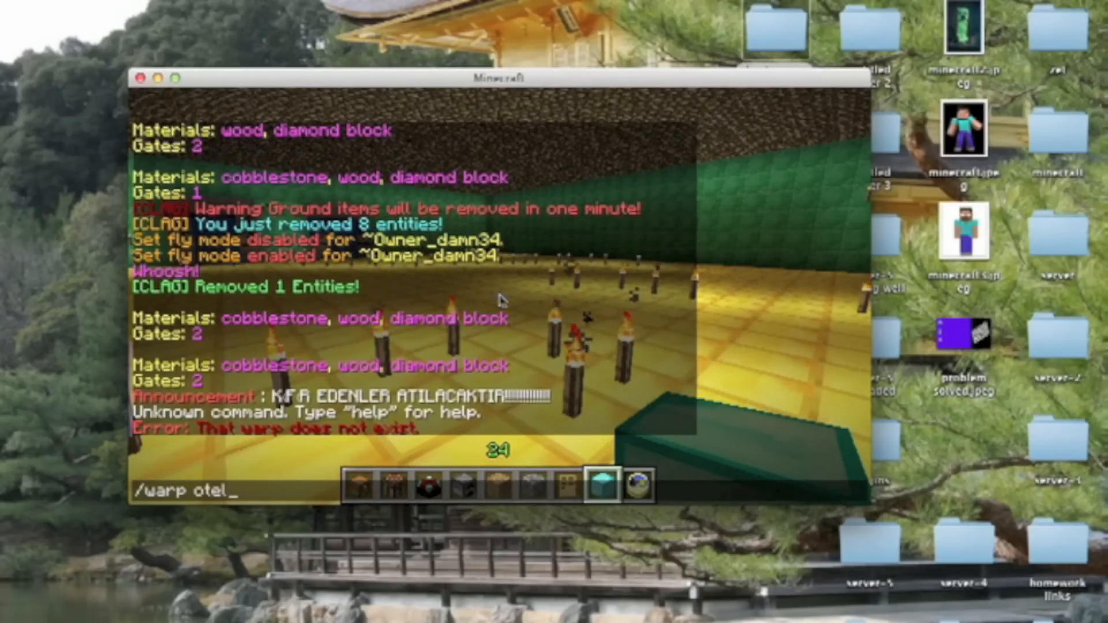
{"action": "key", "text": "Return"}
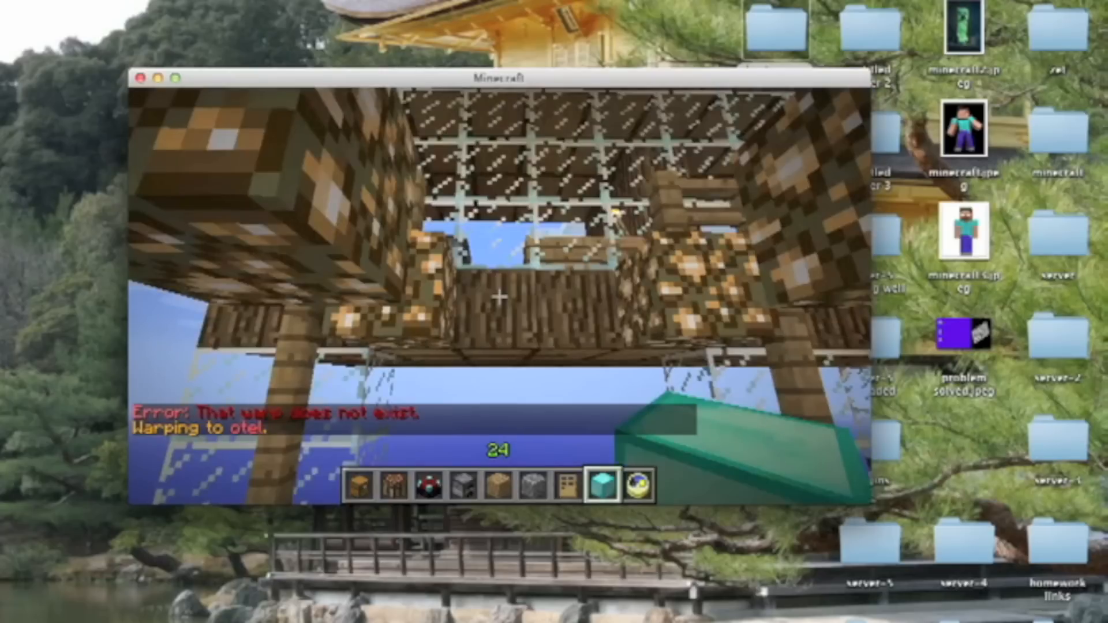
- Walk off the otel wooden deck and head across the gravel plain toward the dirt pyramid
{"action": "key", "text": "w"}
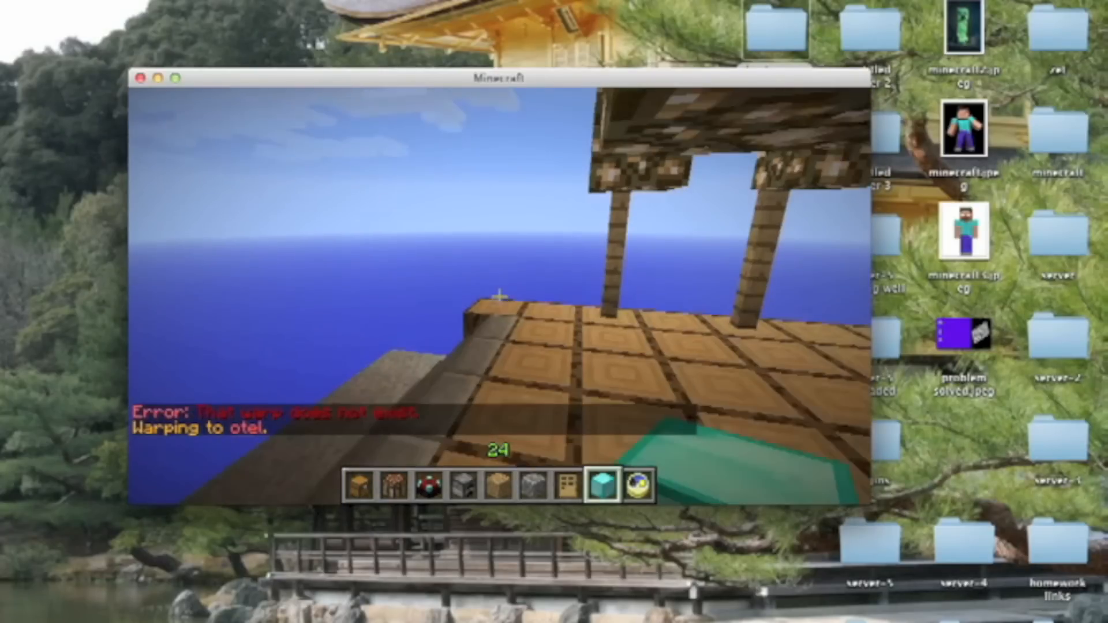
{"action": "key", "text": "w"}
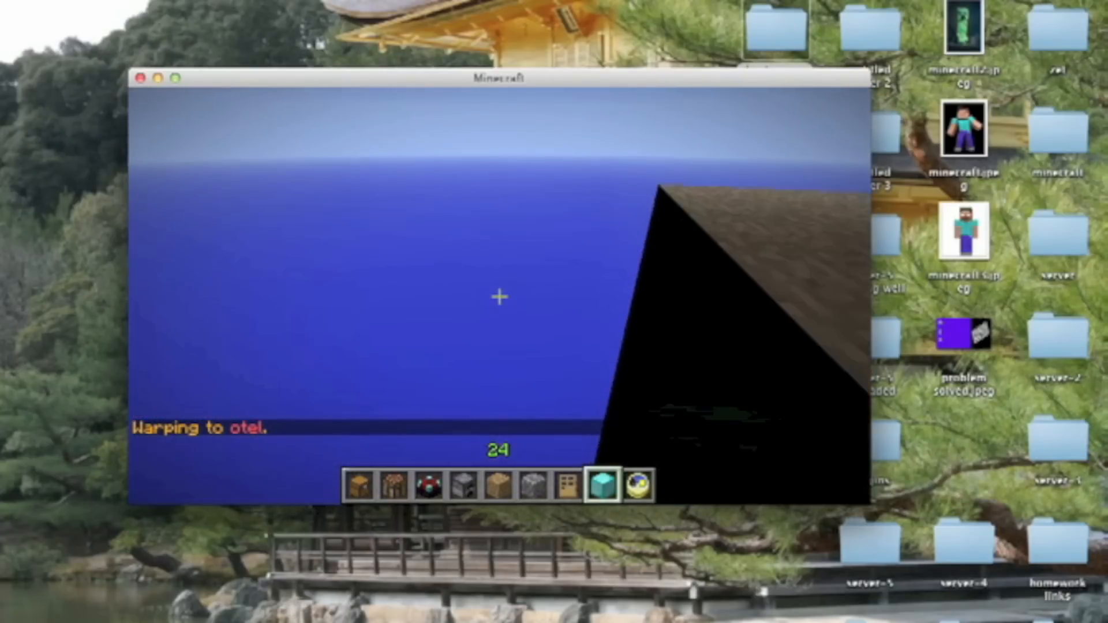
{"action": "key", "text": "w"}
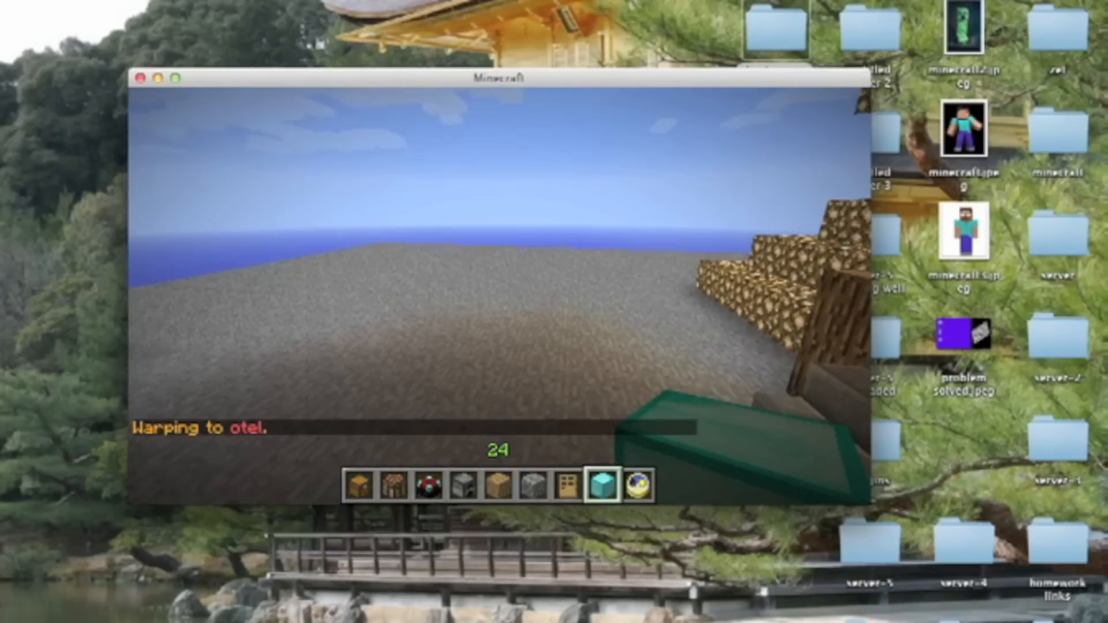
{"action": "key", "text": "w"}
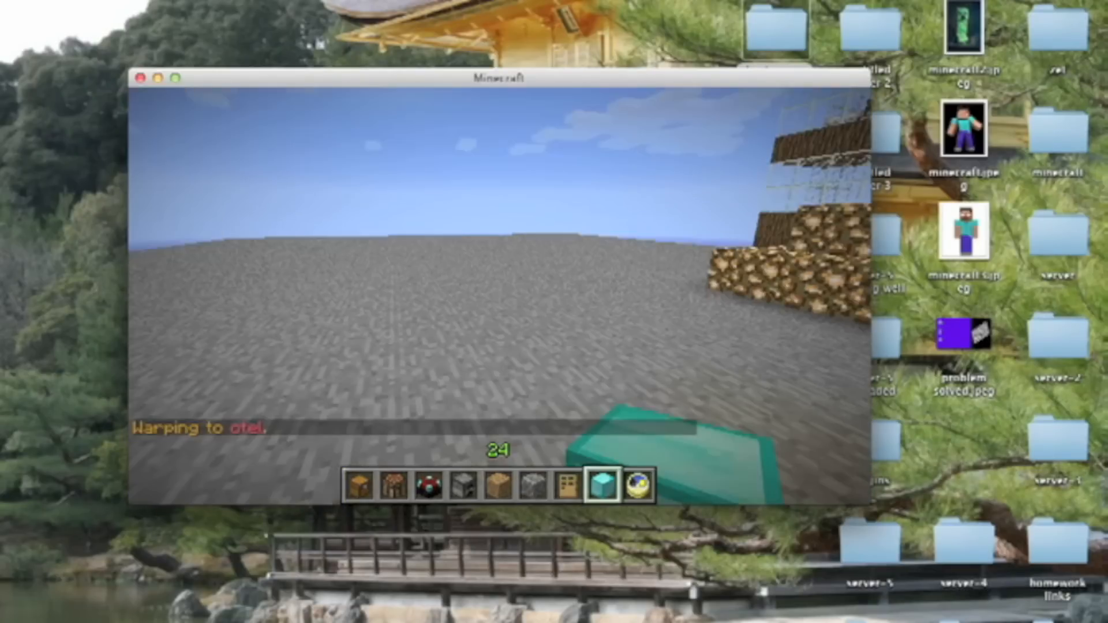
{"action": "key", "text": "w"}
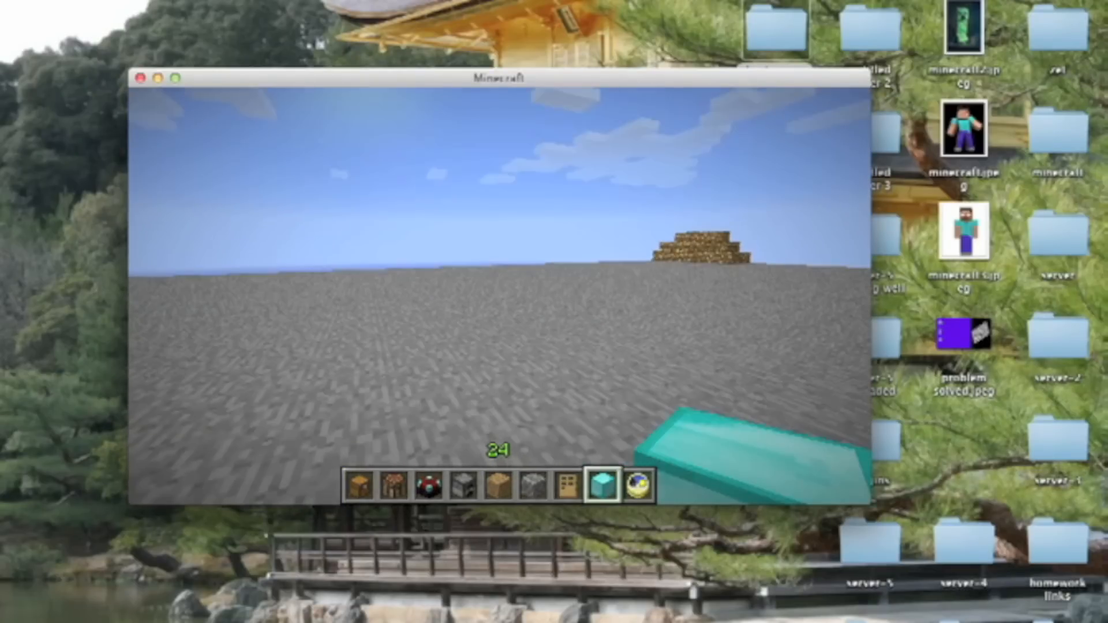
{"action": "key", "text": "w"}
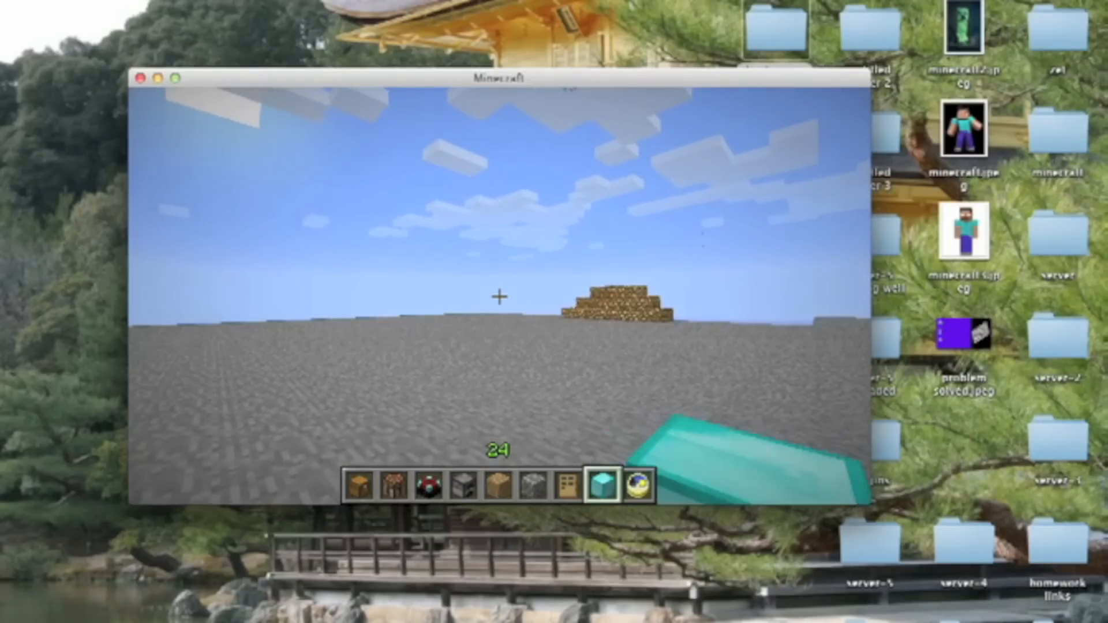
{"action": "key", "text": "w"}
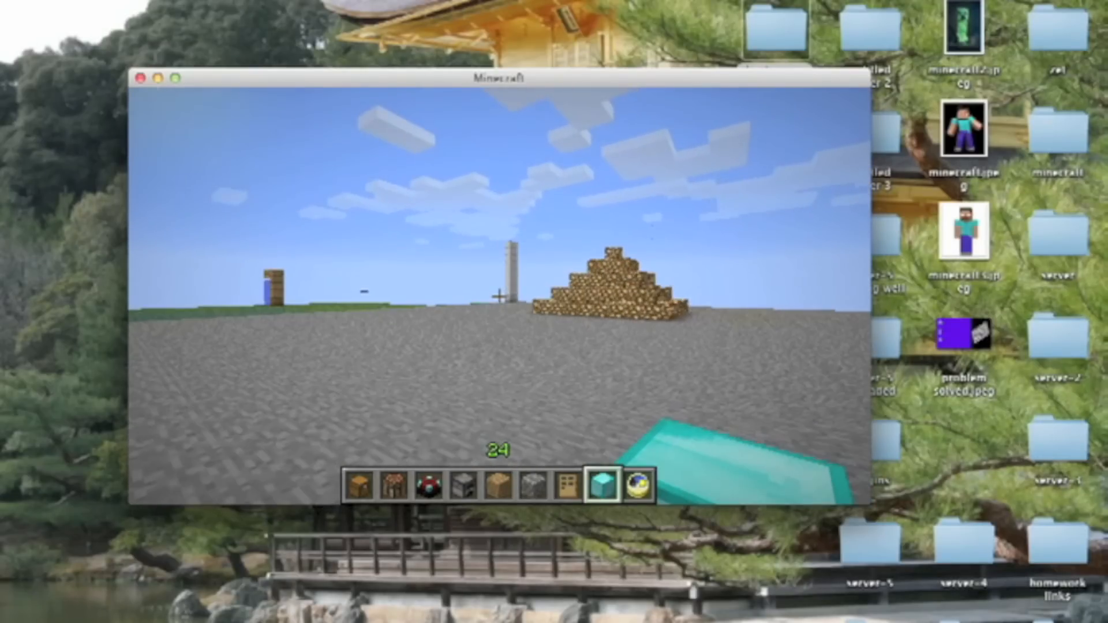